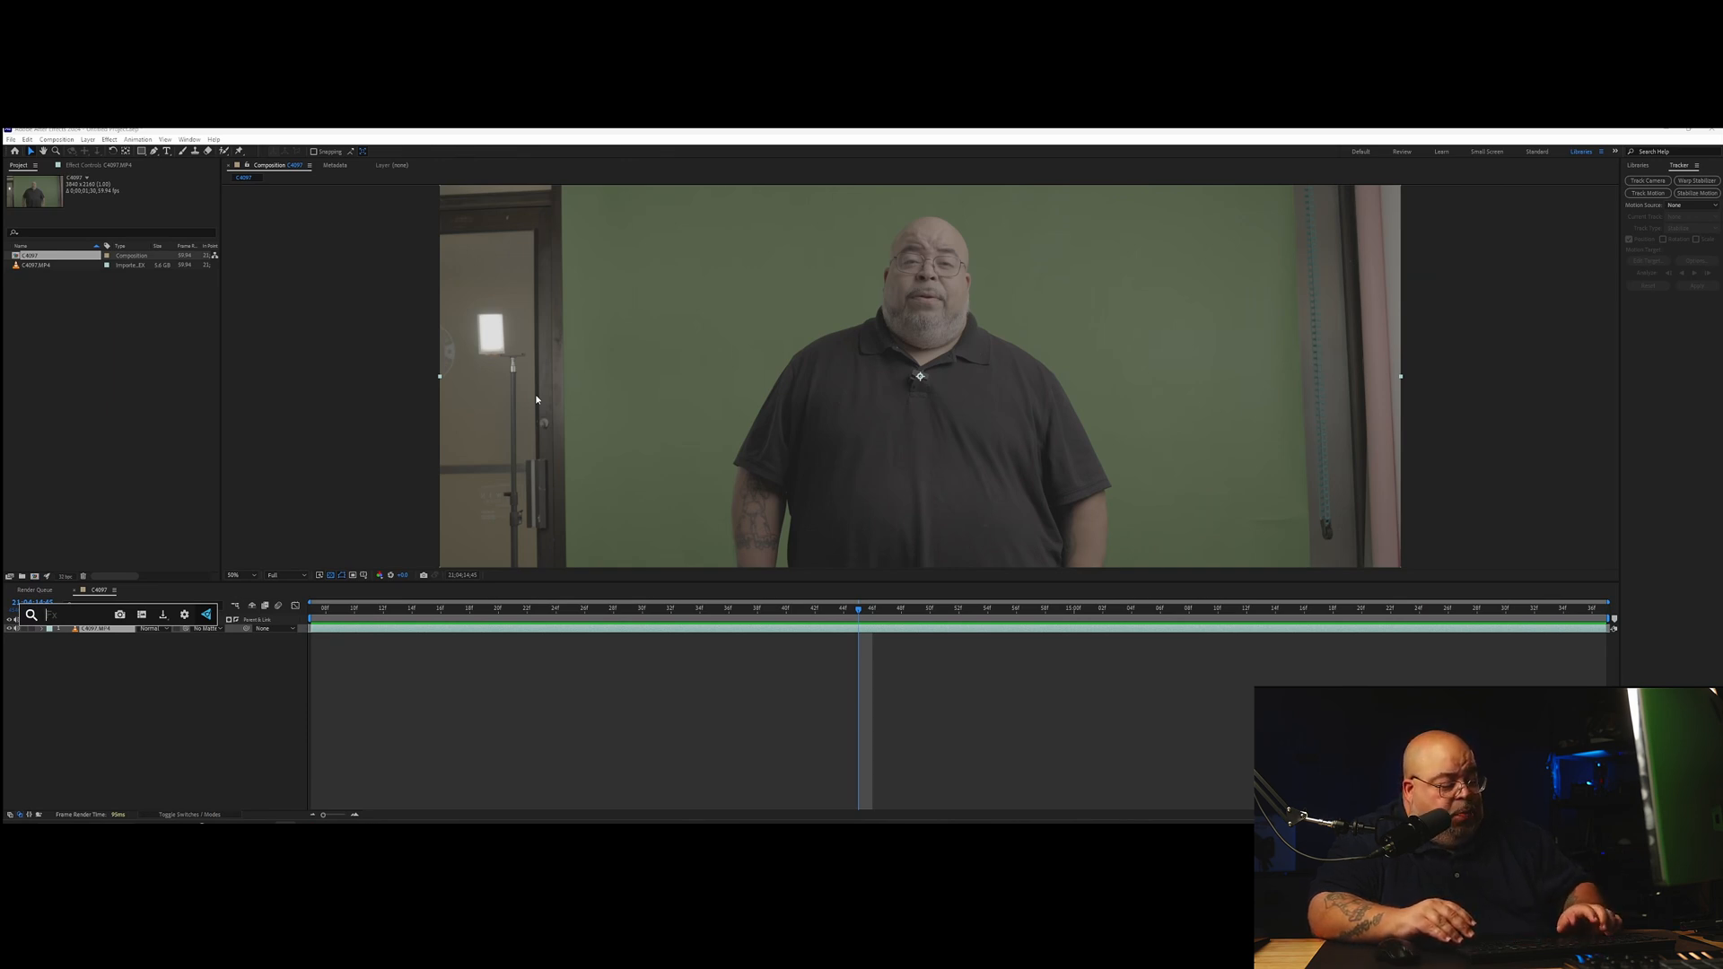
Step: Apply the Curves effect to the green-screen clip and steepen its RGB curve by deepening the shadows and raising the highlights
type("curve")
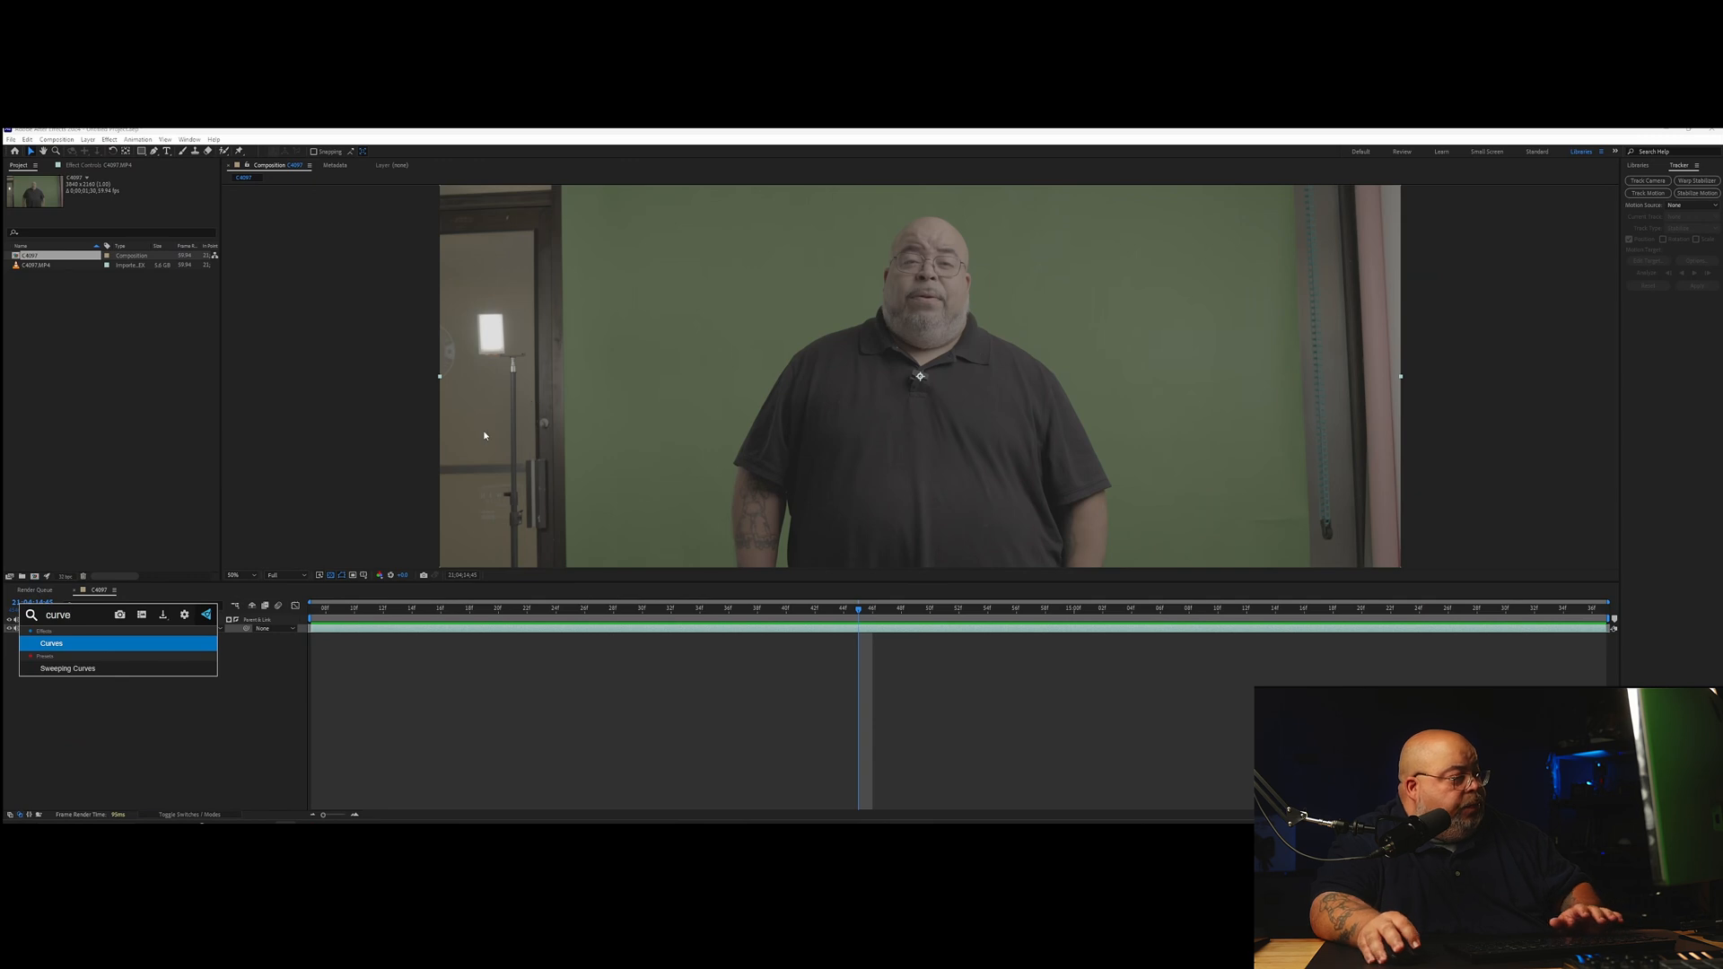
left_click(100, 643)
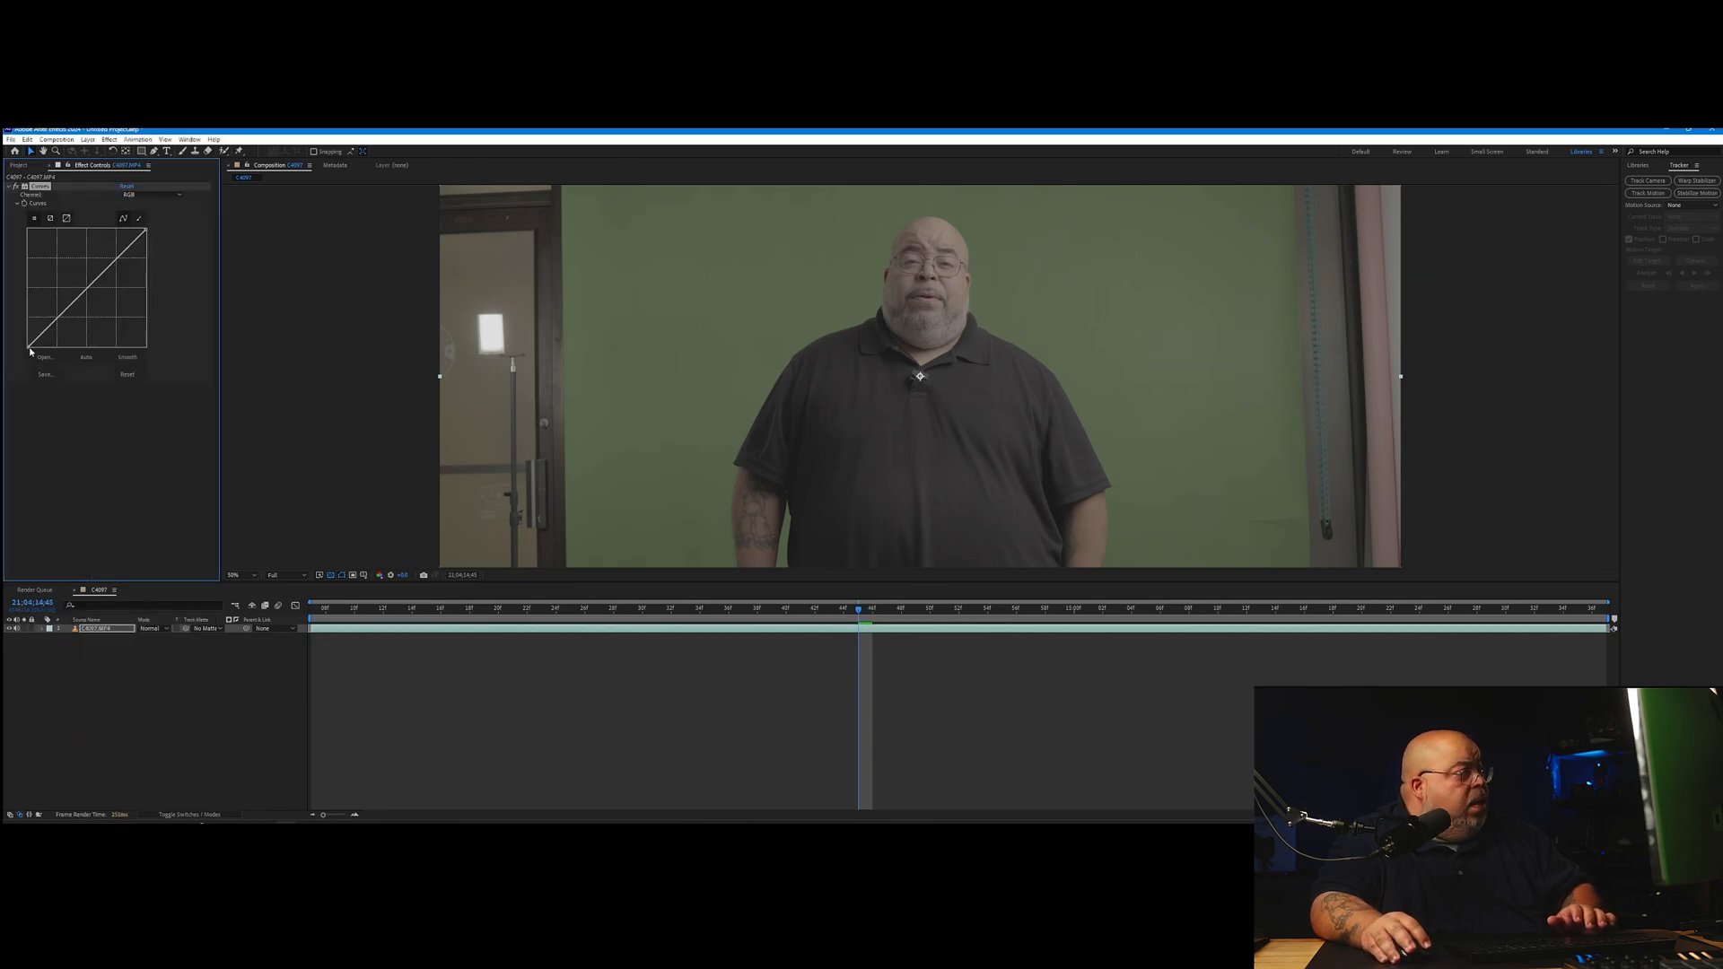
left_click_drag(28, 349, 51, 347)
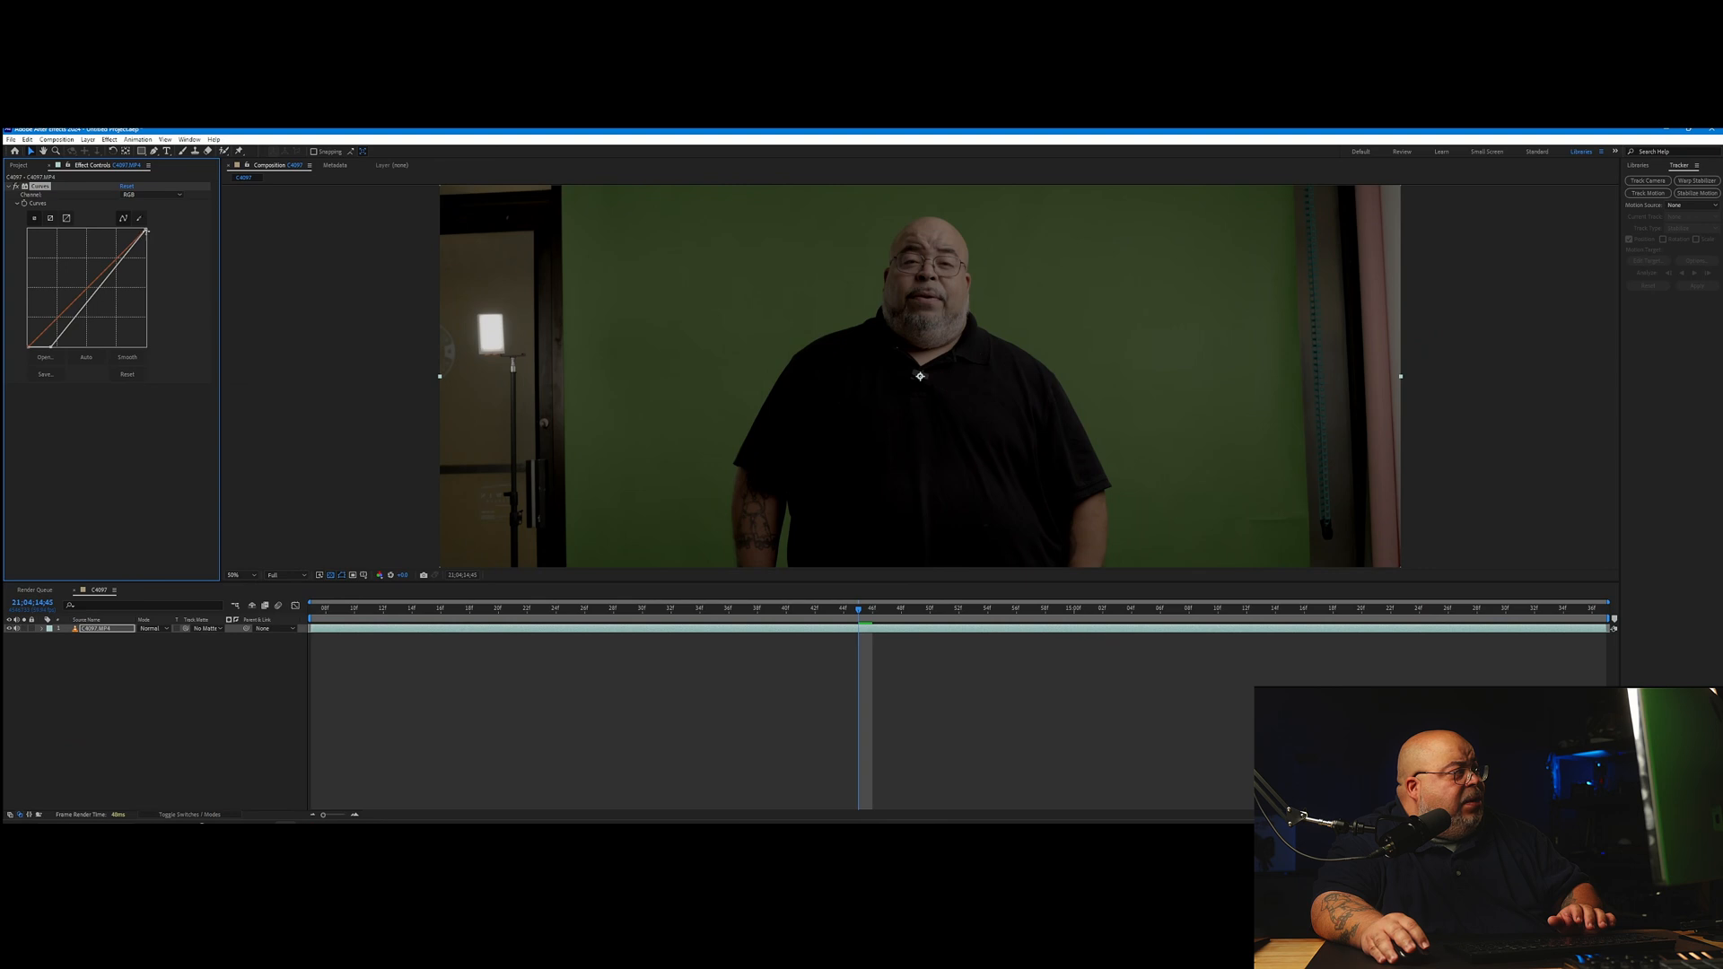
left_click_drag(146, 230, 97, 219)
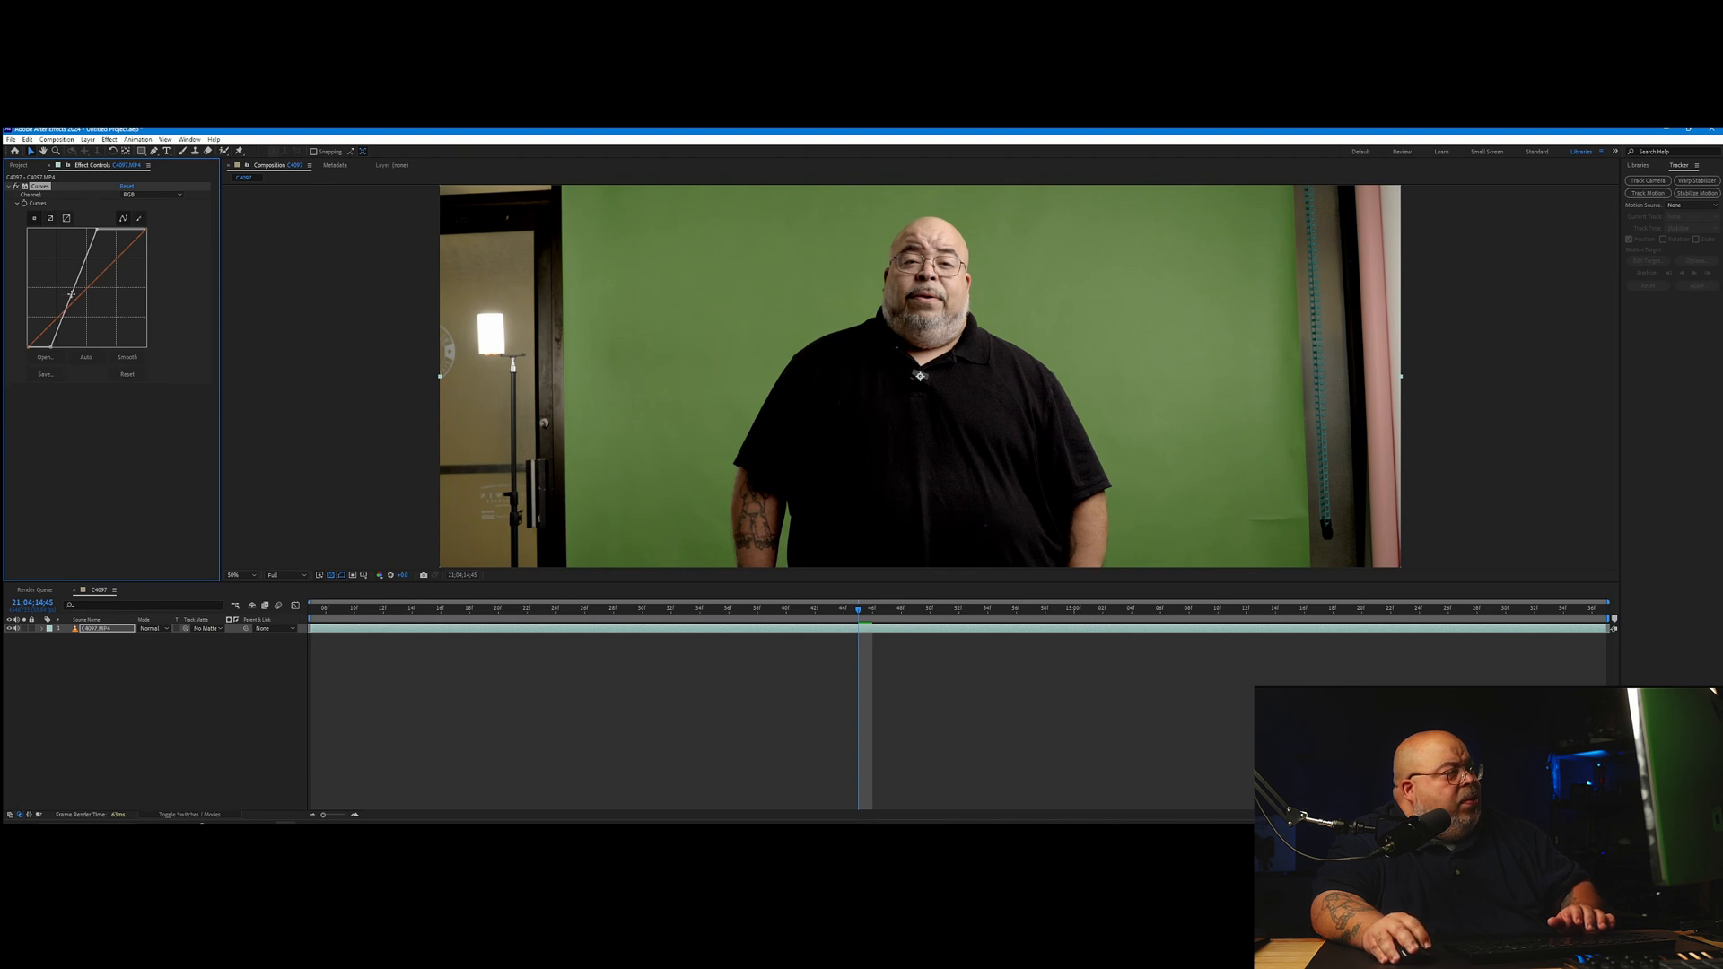
left_click_drag(72, 296, 76, 297)
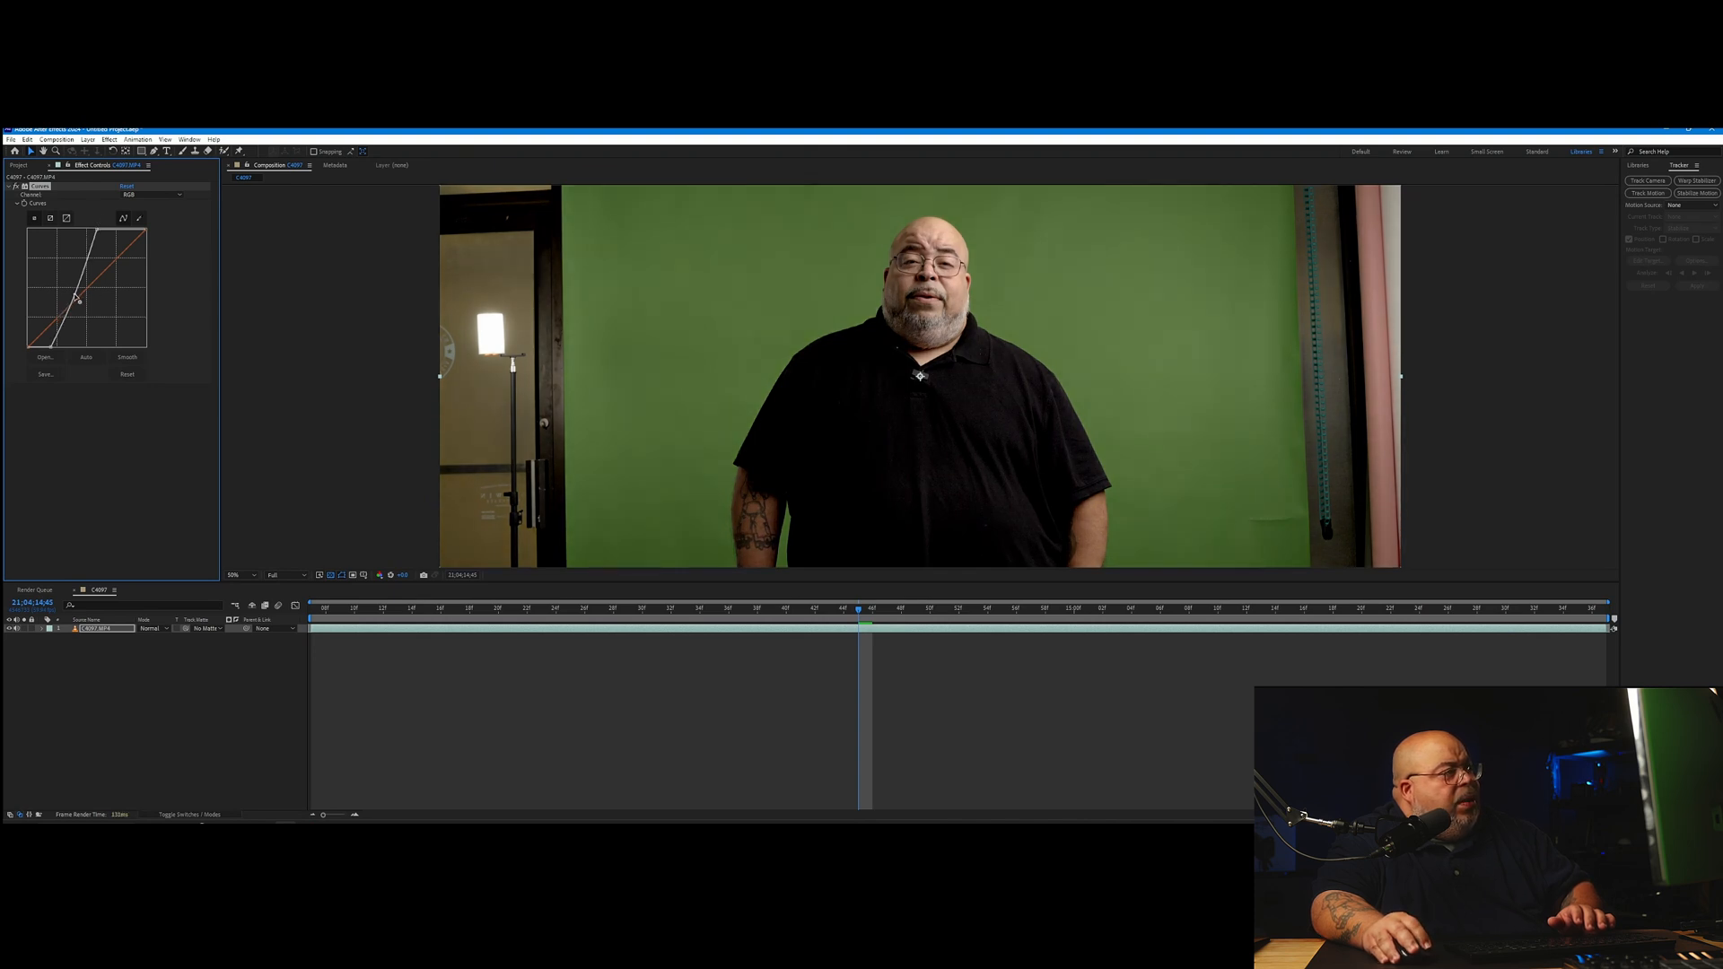
scroll(818, 377, "down", 2)
scroll(818, 377, "up", 3)
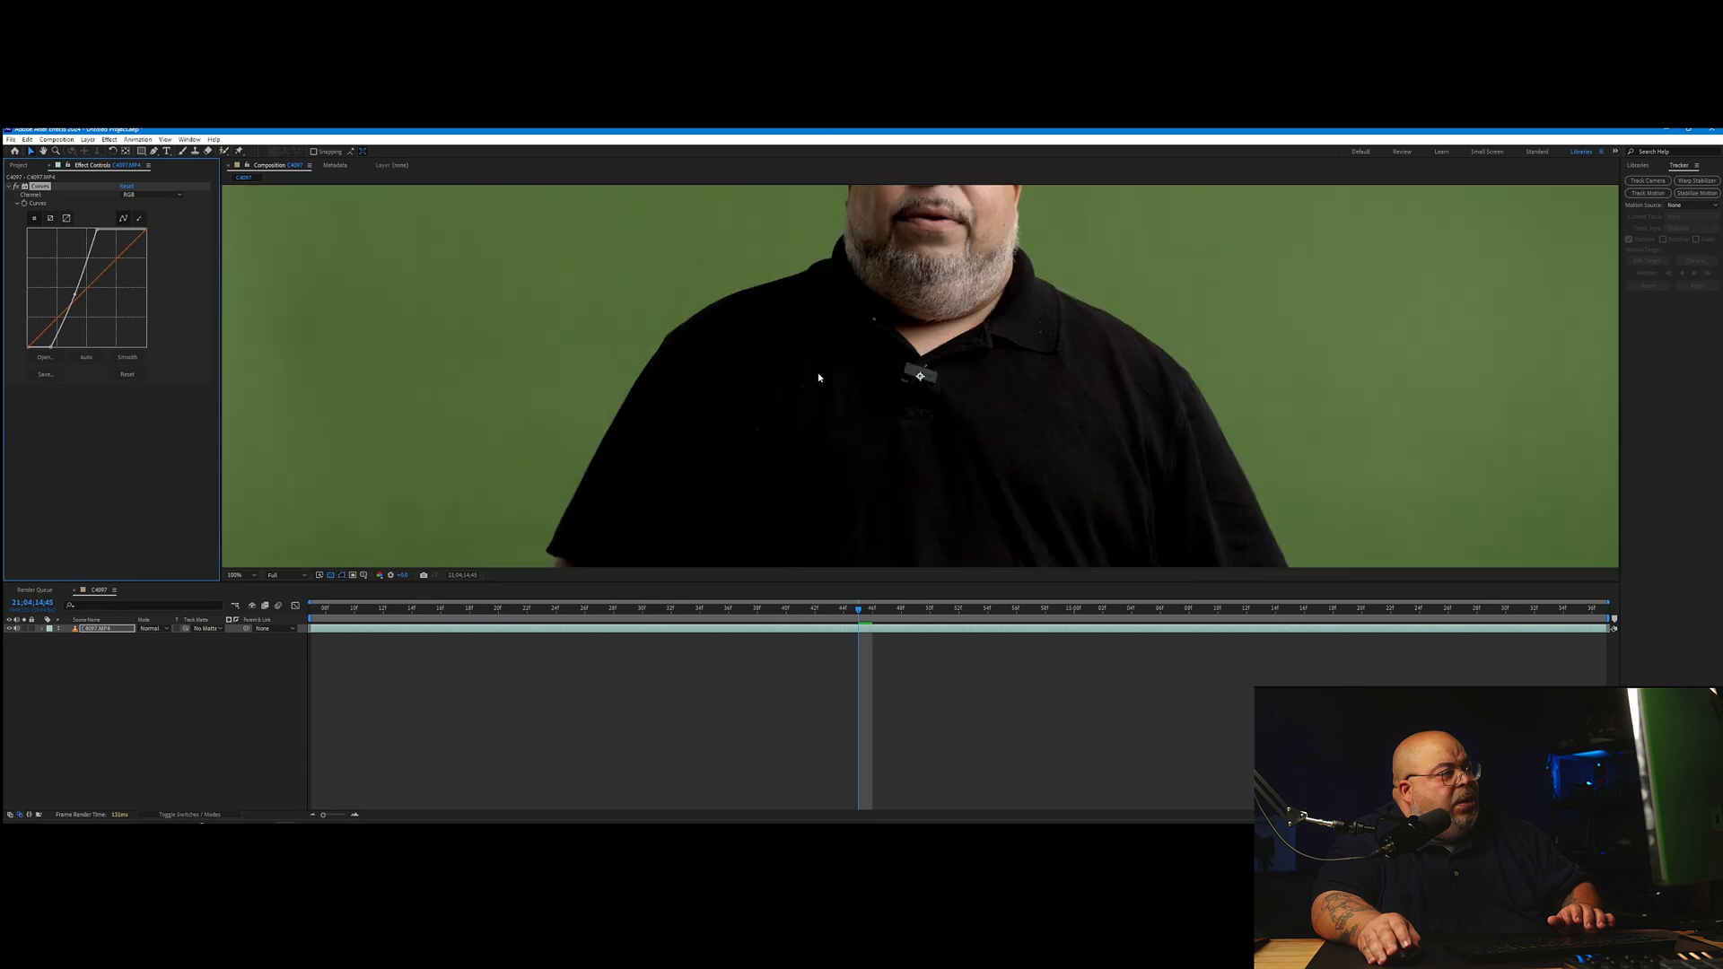
scroll(817, 377, "down", 2)
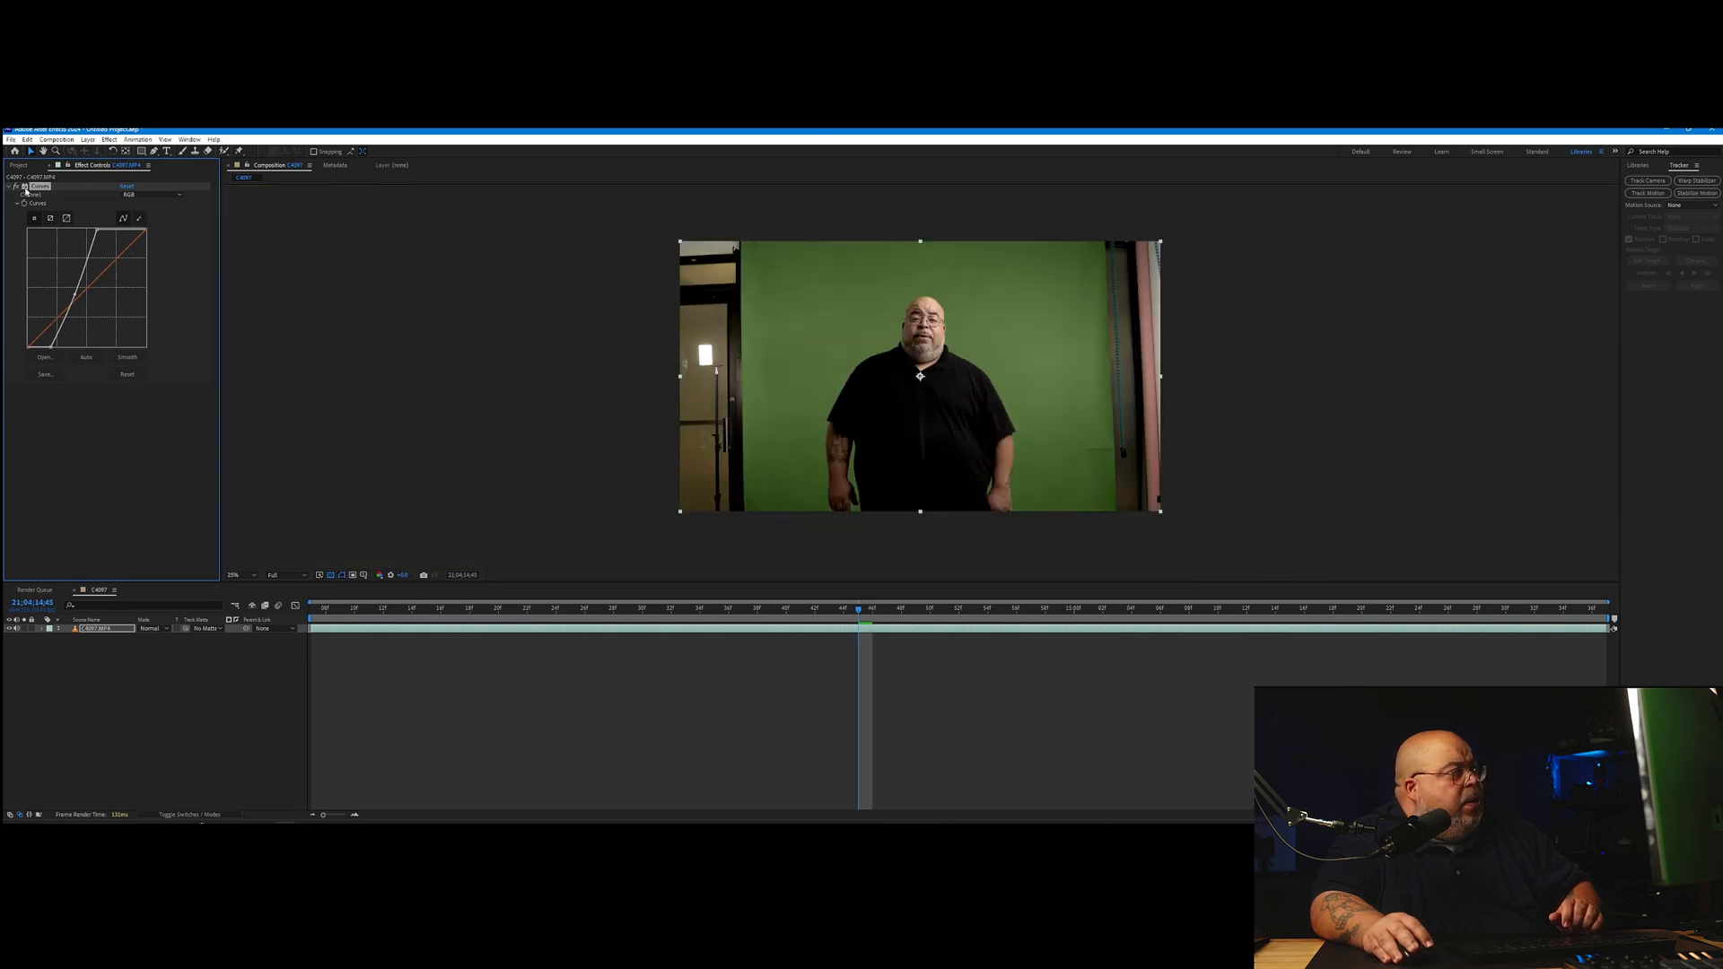
Step: Add a Hue/Saturation effect to the clip and moderately increase its Master Saturation
left_click(118, 469)
key("ctrl+space")
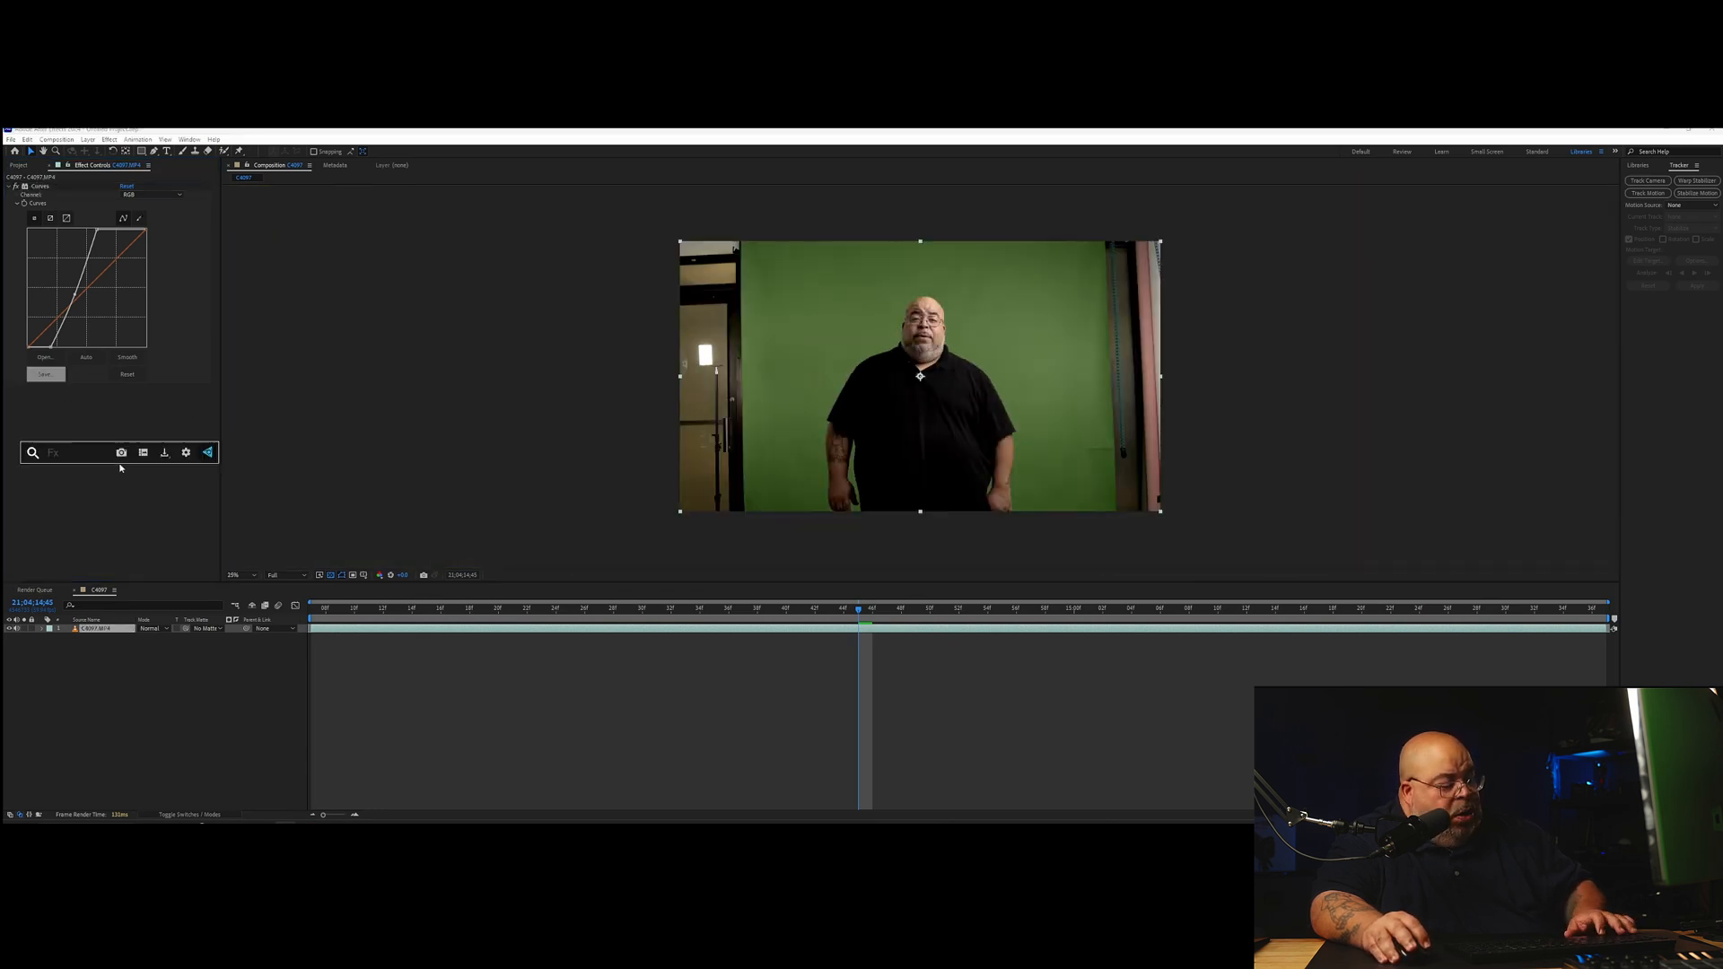
type("sat")
left_click(87, 477)
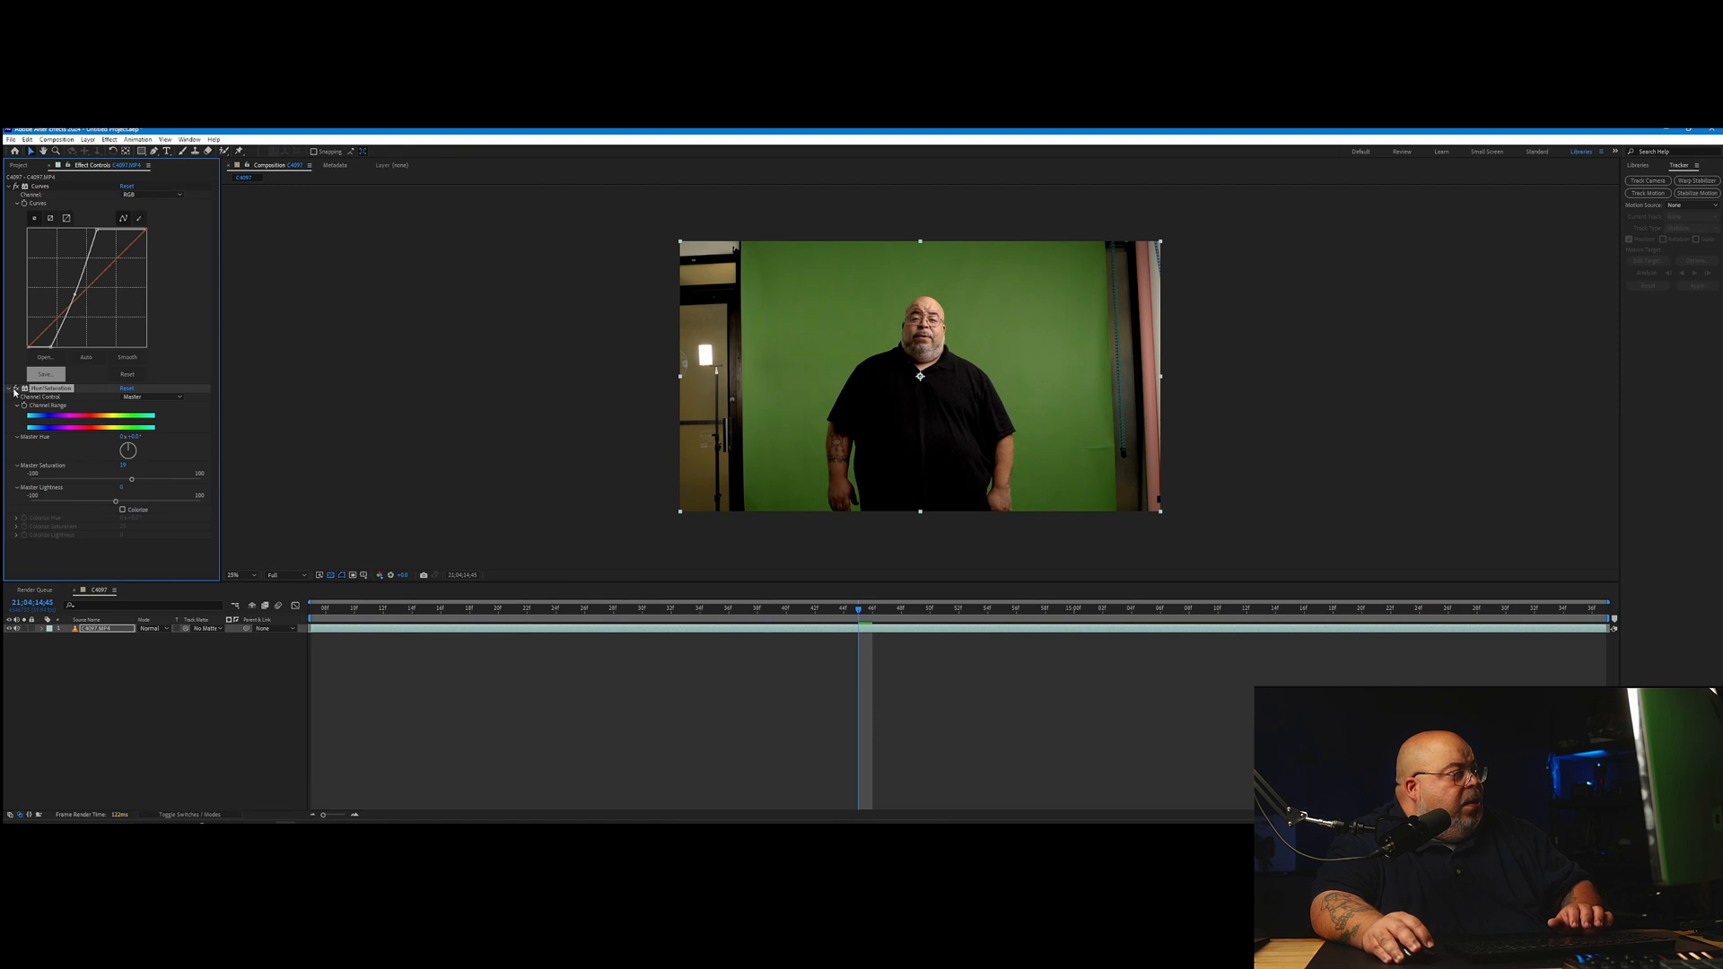
Step: Collapse the Curves and Hue/Saturation settings and add a Color Key effect keyed to the backdrop's dark green
left_click(5, 321)
left_click(10, 186)
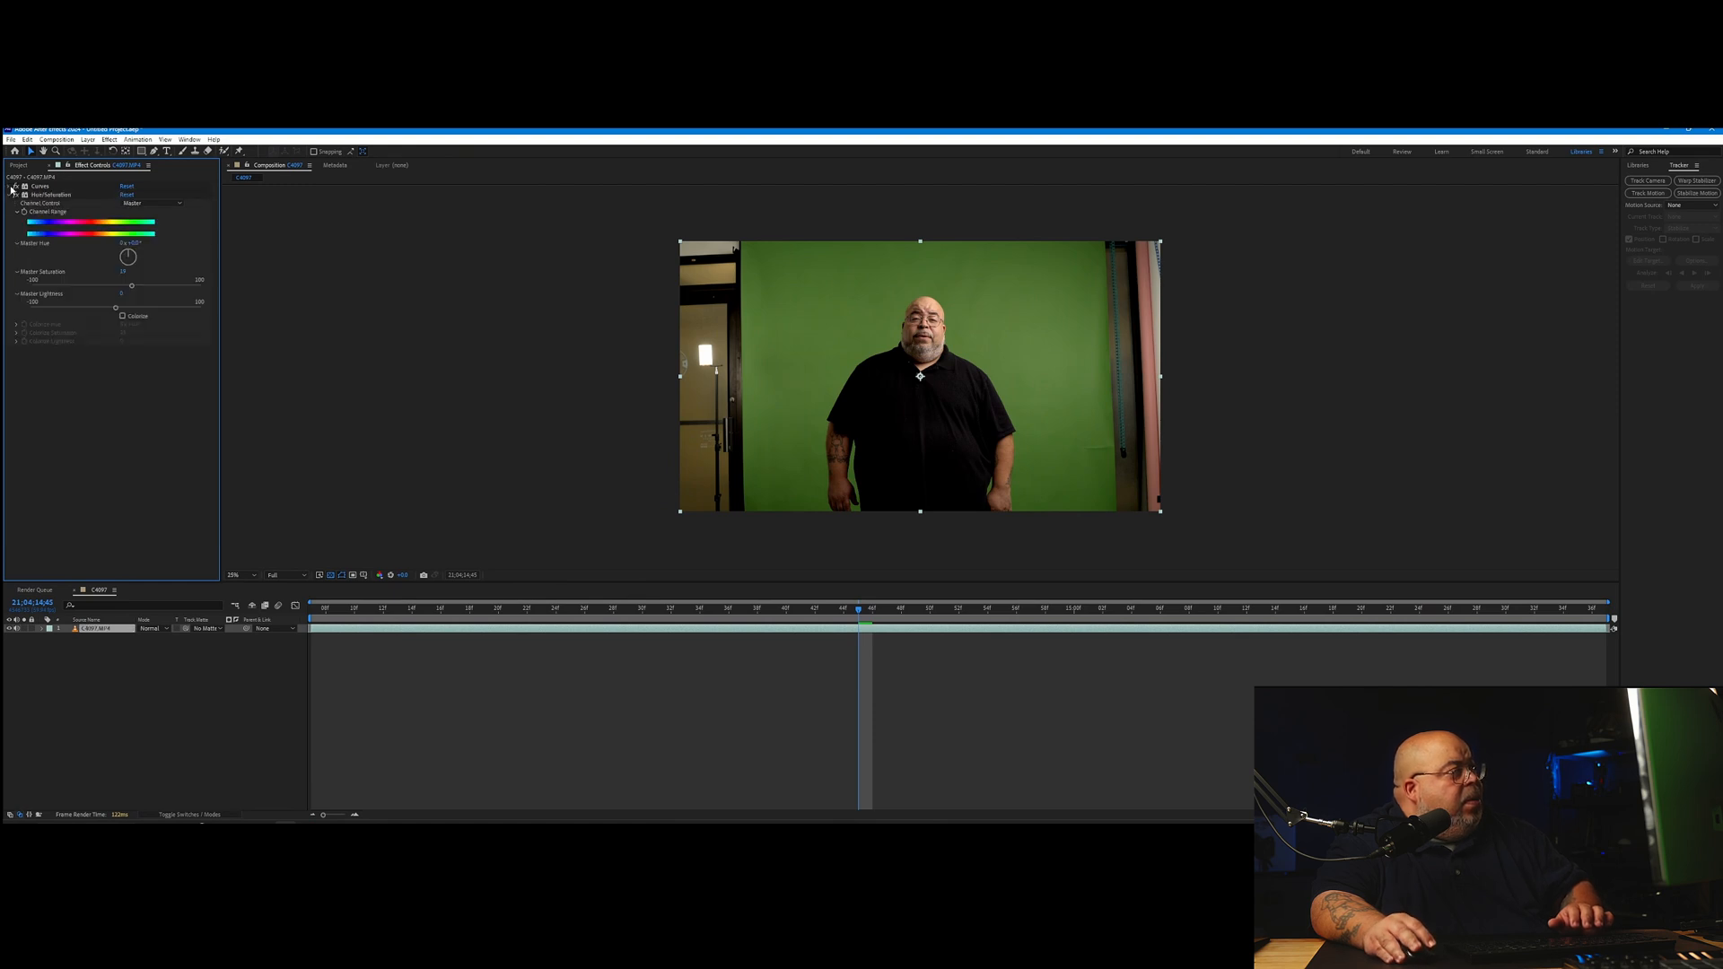
left_click(10, 194)
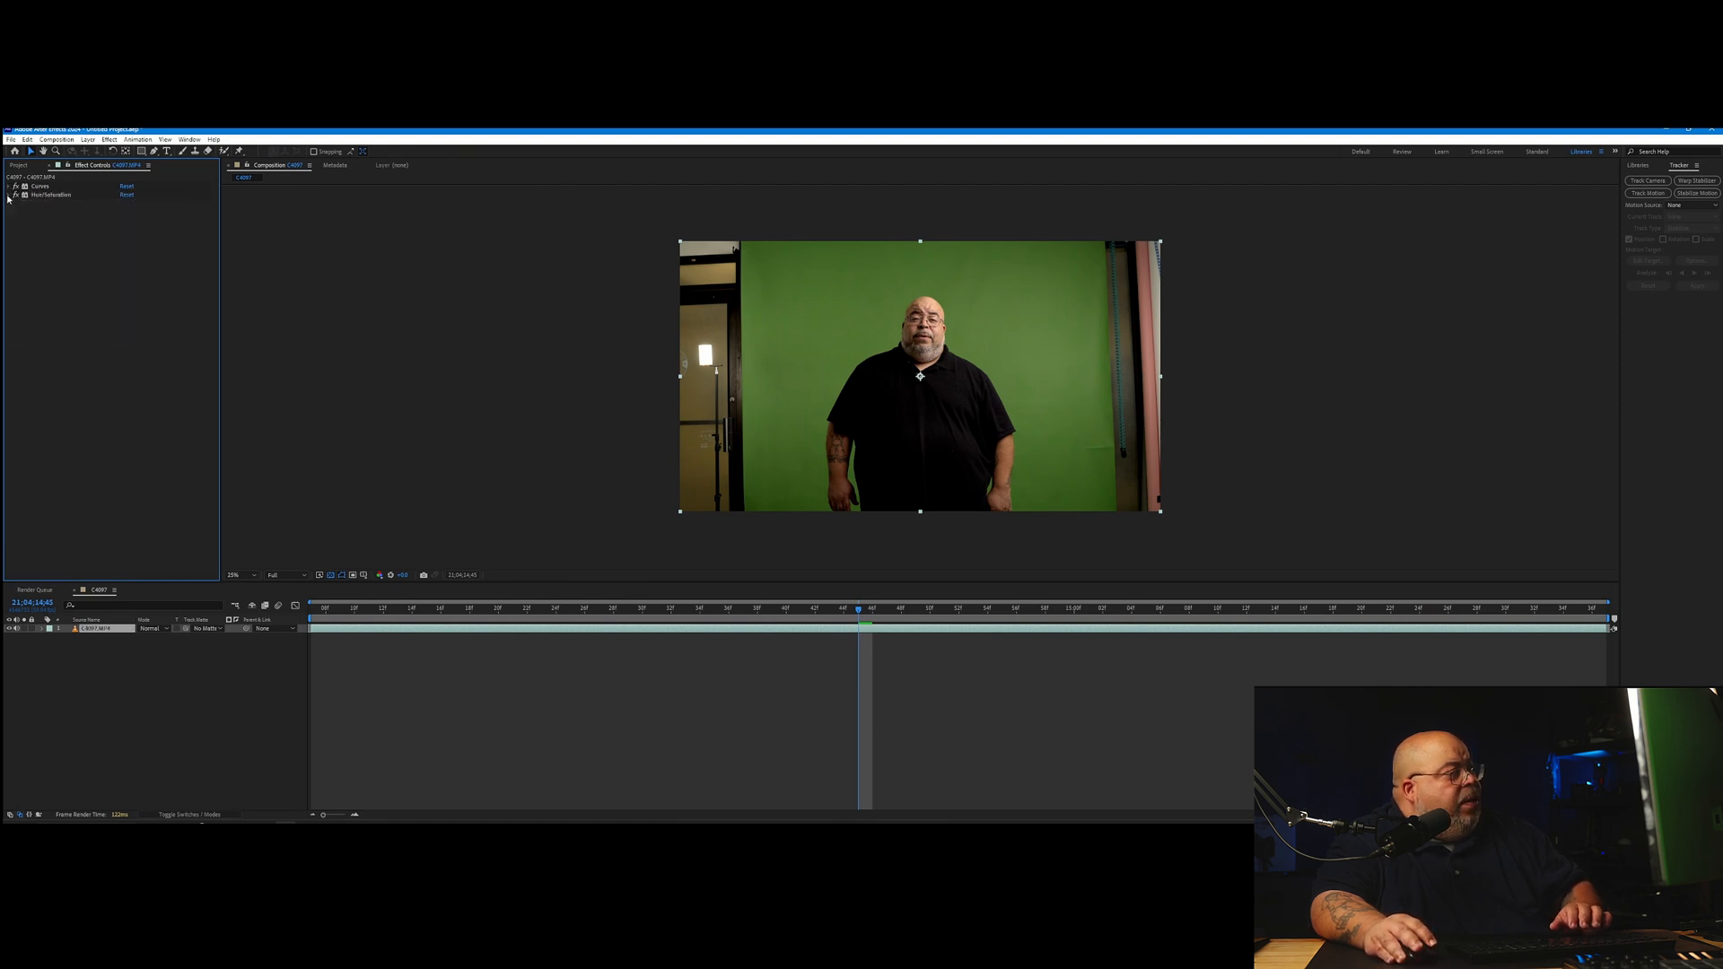
key("ctrl+space")
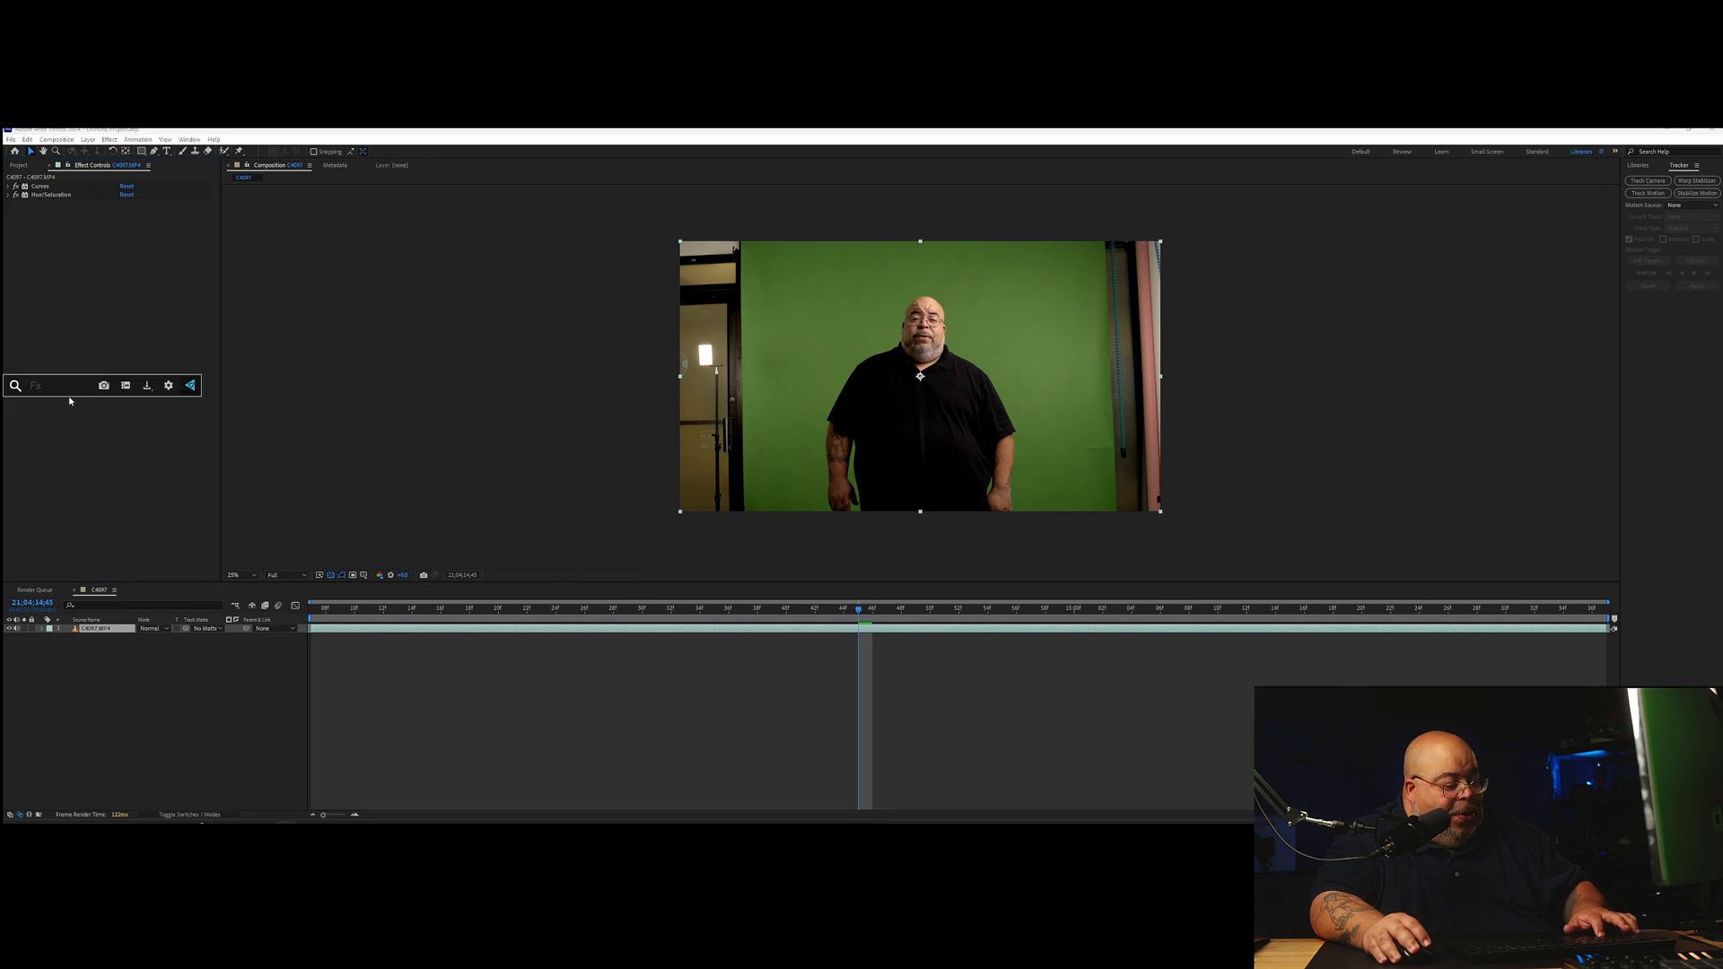
type("color k")
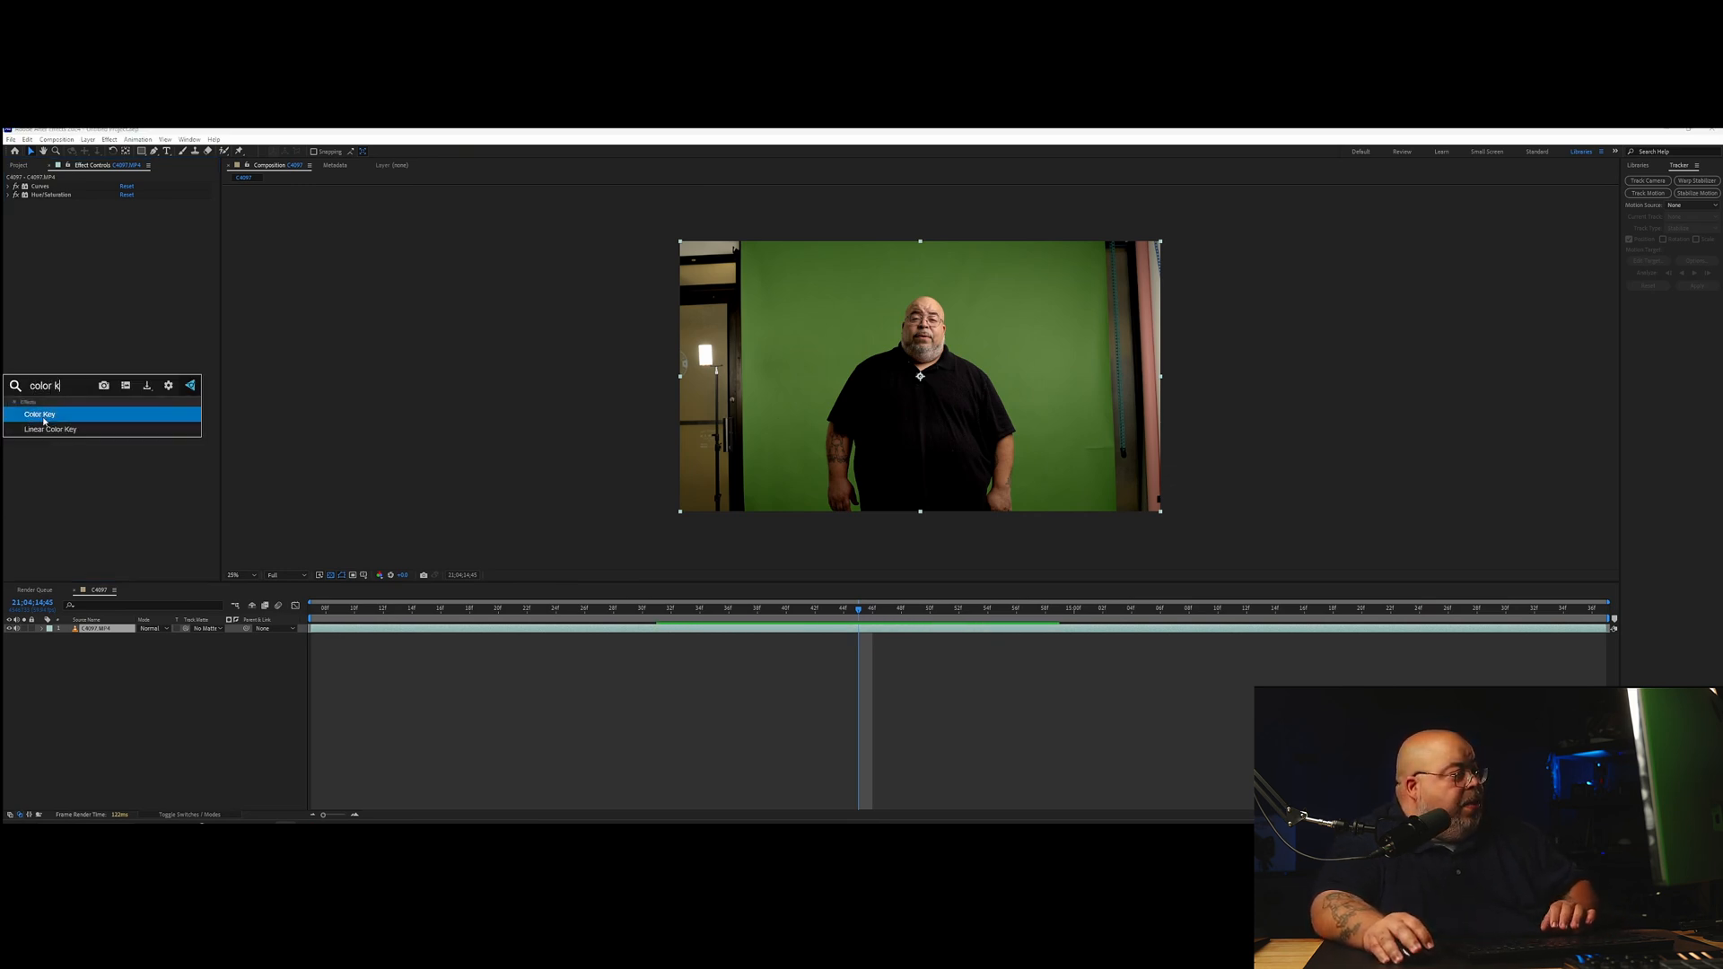
left_click(43, 416)
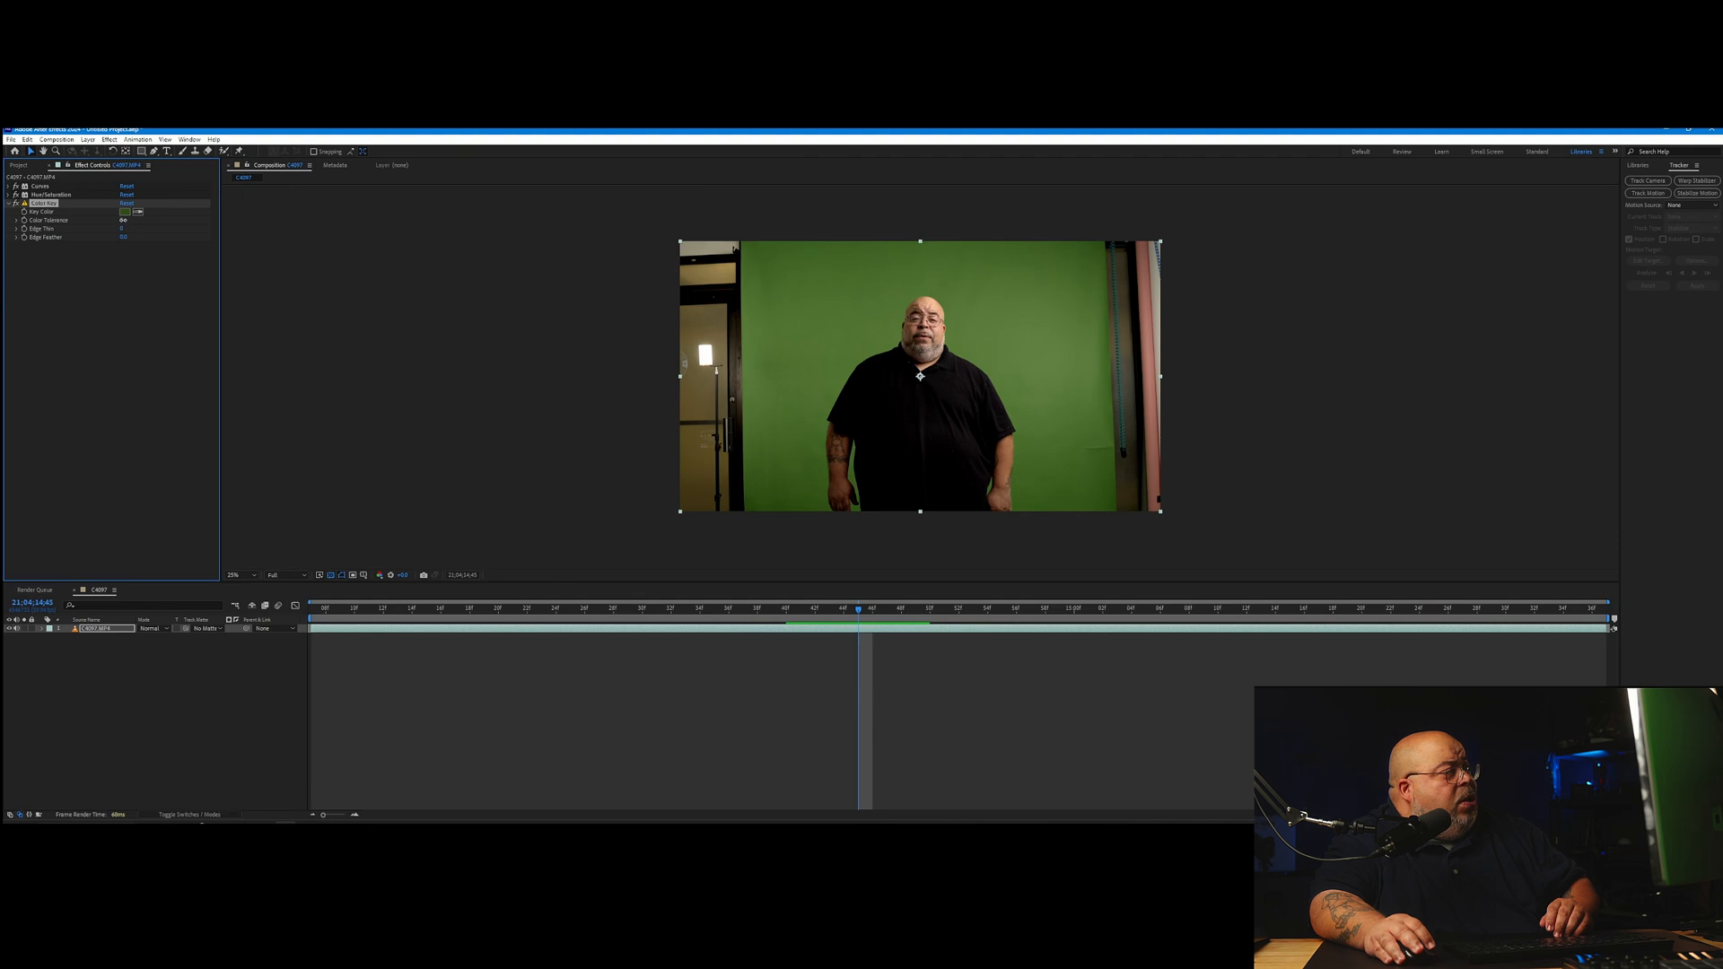
Step: Try a high Color Tolerance on the Color Key, reducing it while checking for holes in the subject's face and arms
left_click_drag(124, 220, 145, 220)
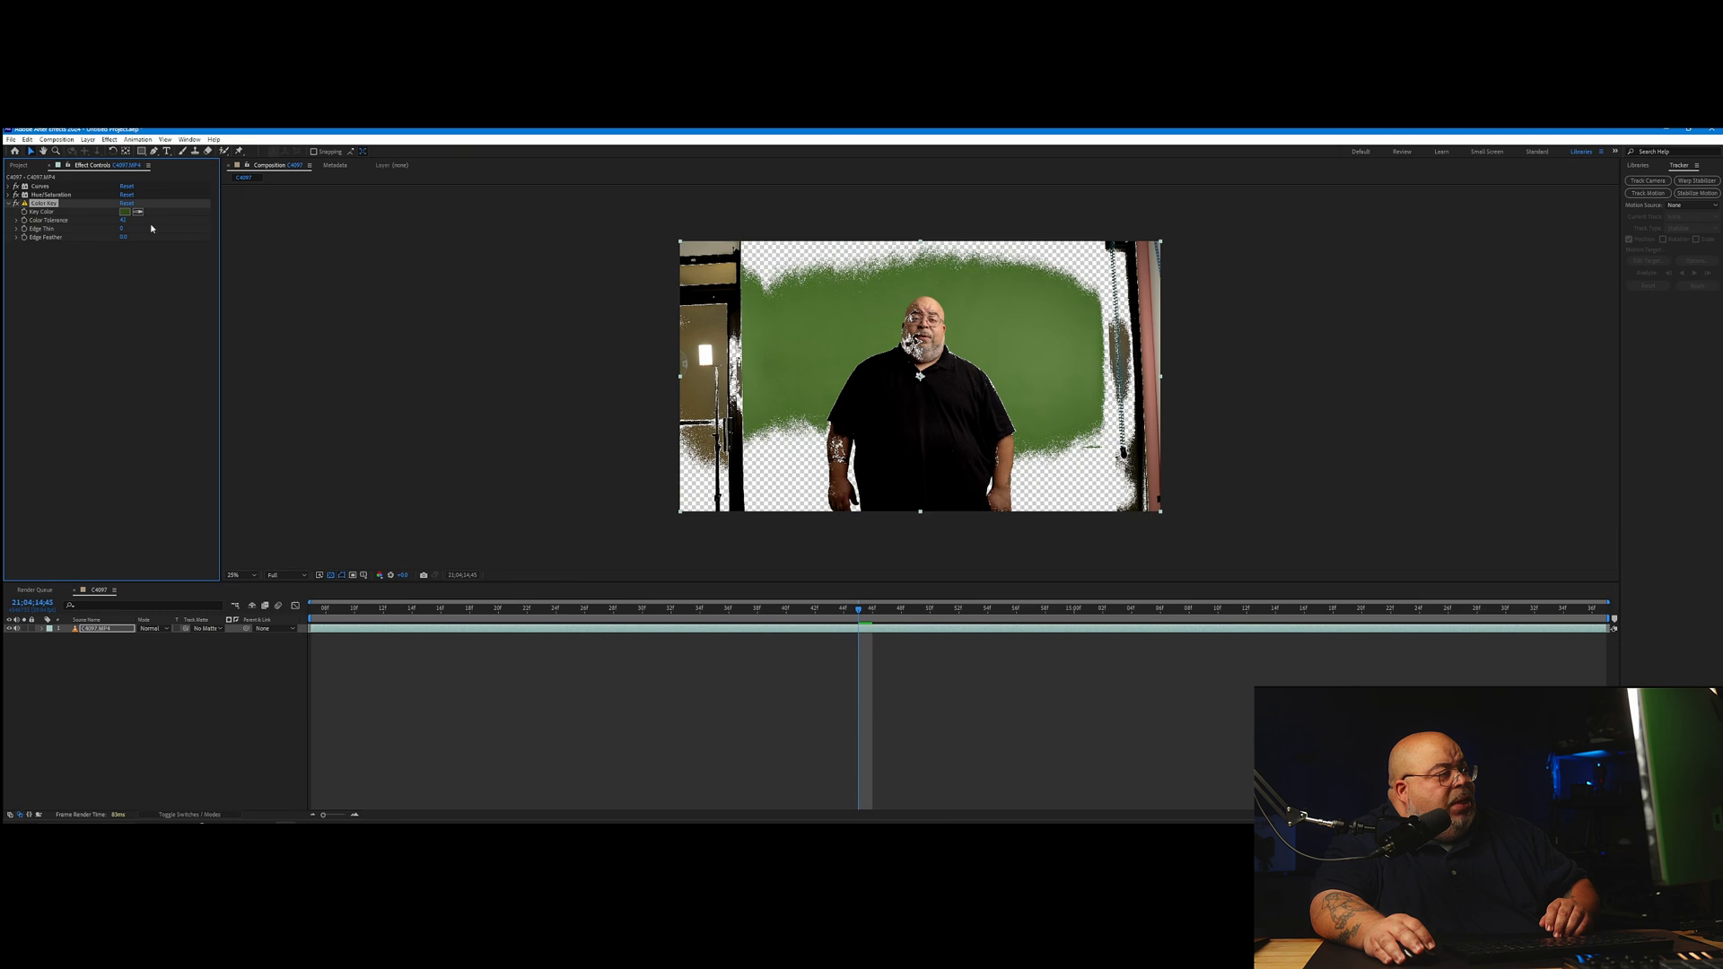
scroll(779, 414, "up", 4)
scroll(782, 456, "down", 1)
left_click_drag(817, 398, 915, 251)
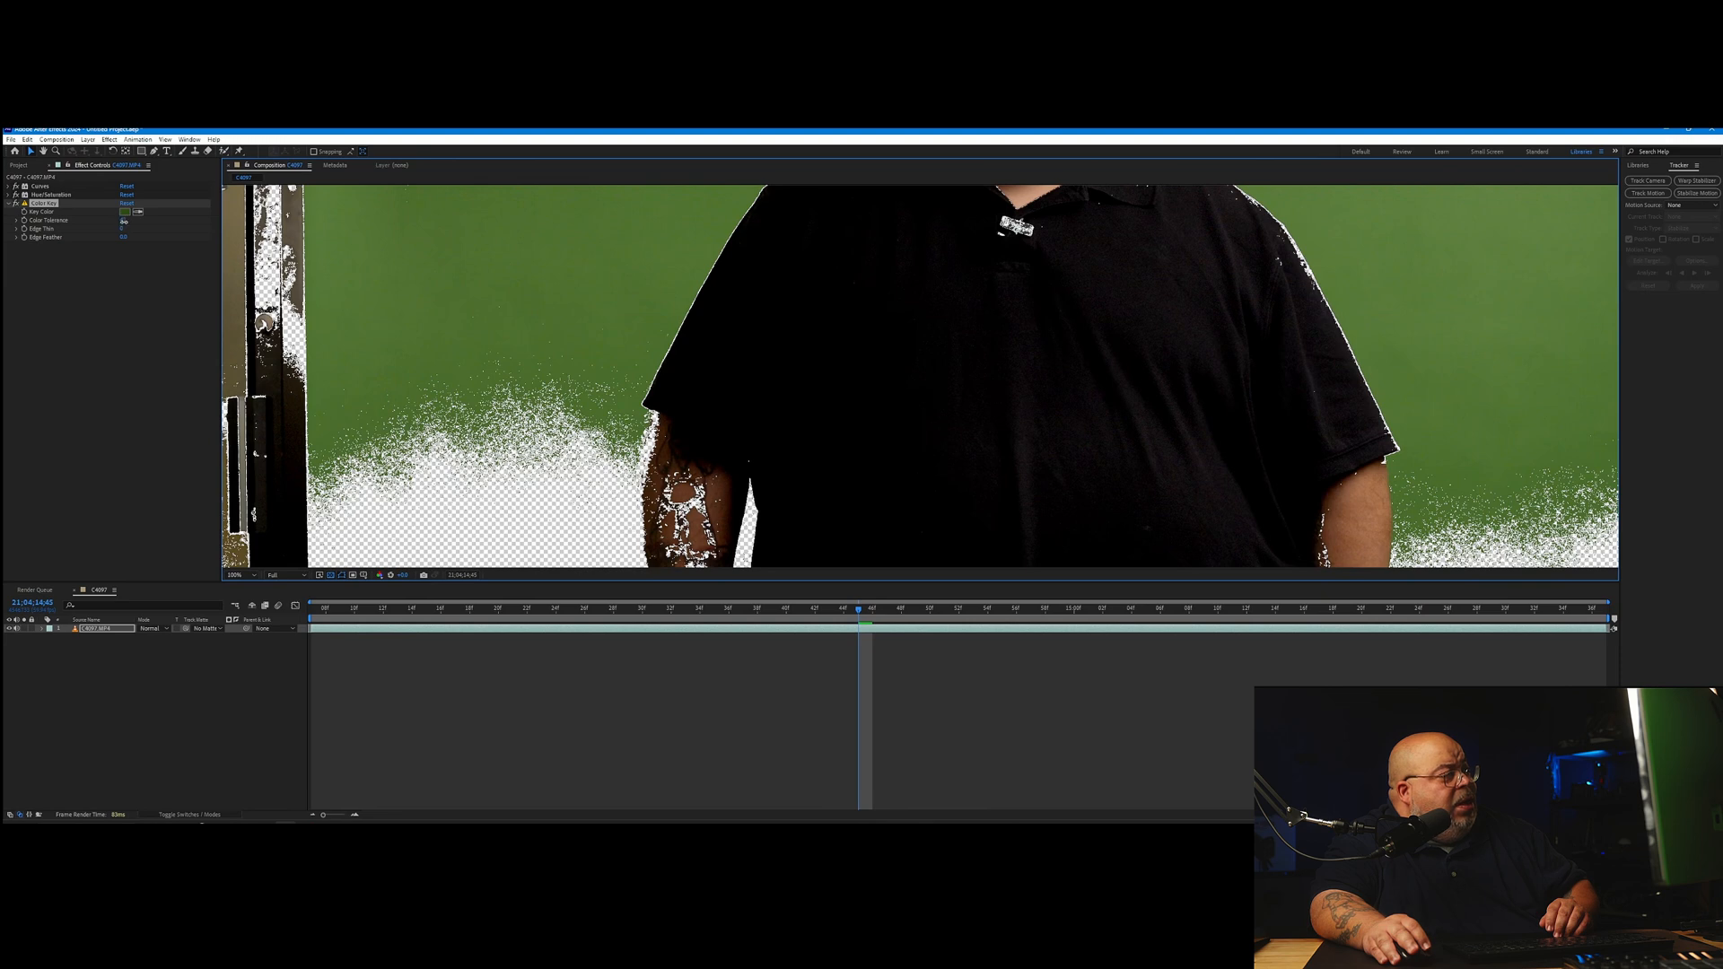
left_click_drag(124, 221, 121, 222)
scroll(577, 358, "down", 4)
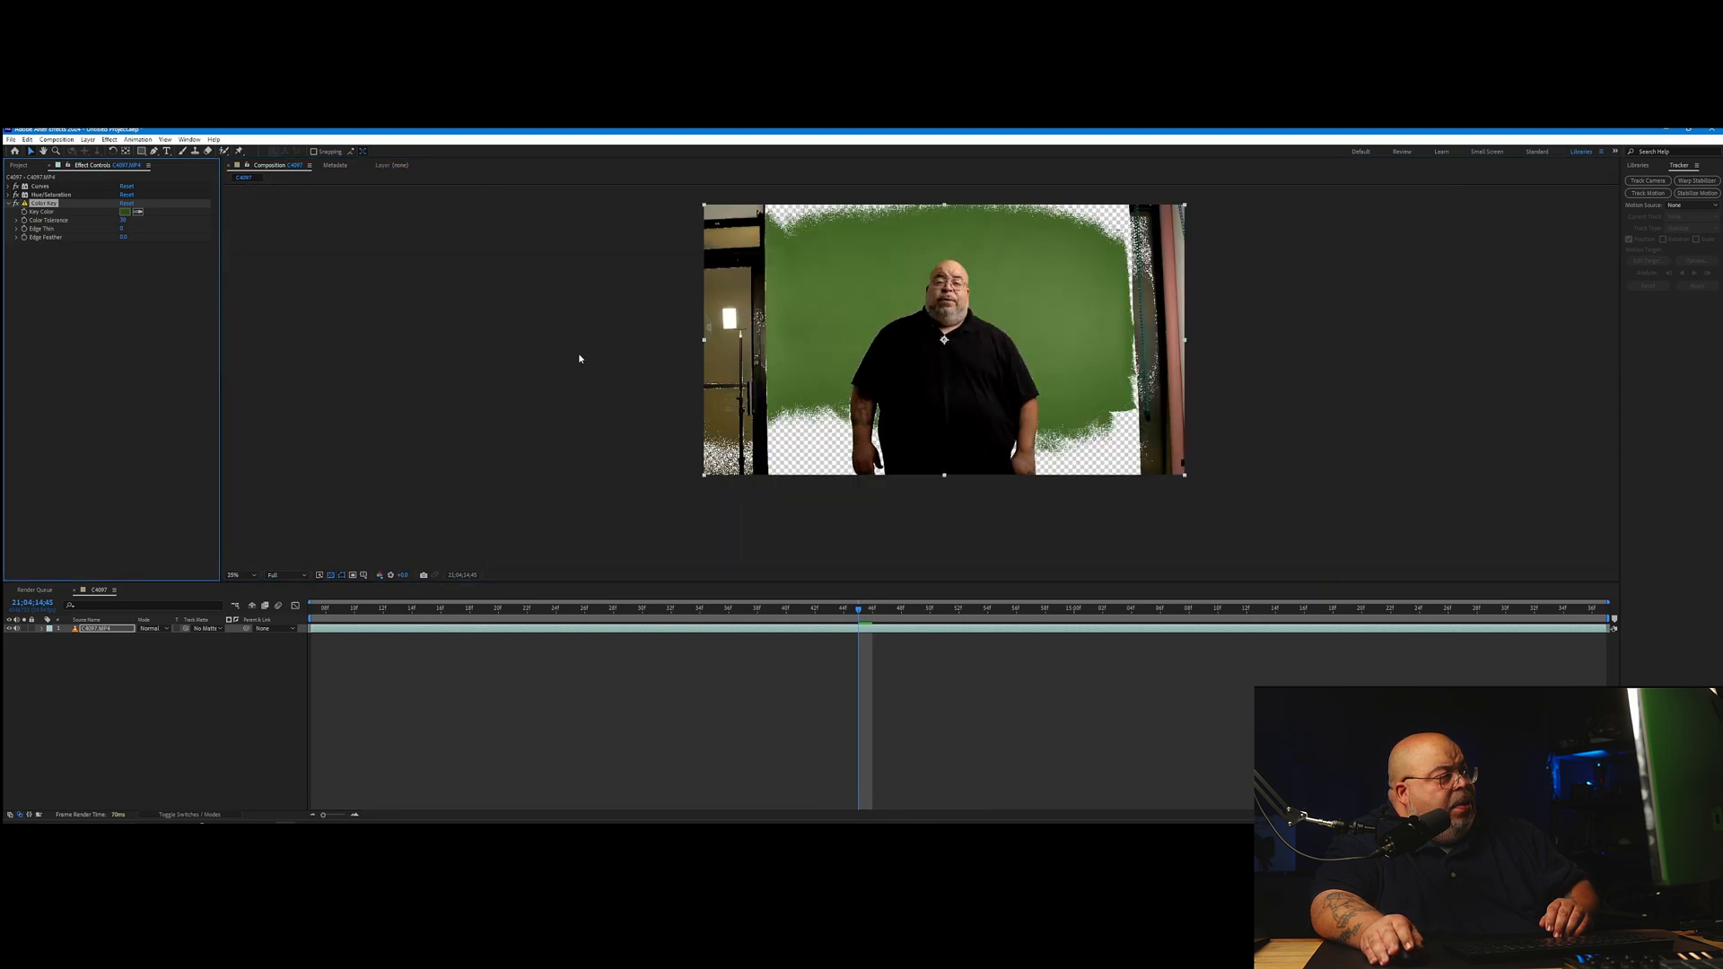
scroll(792, 375, "up", 2)
key("v")
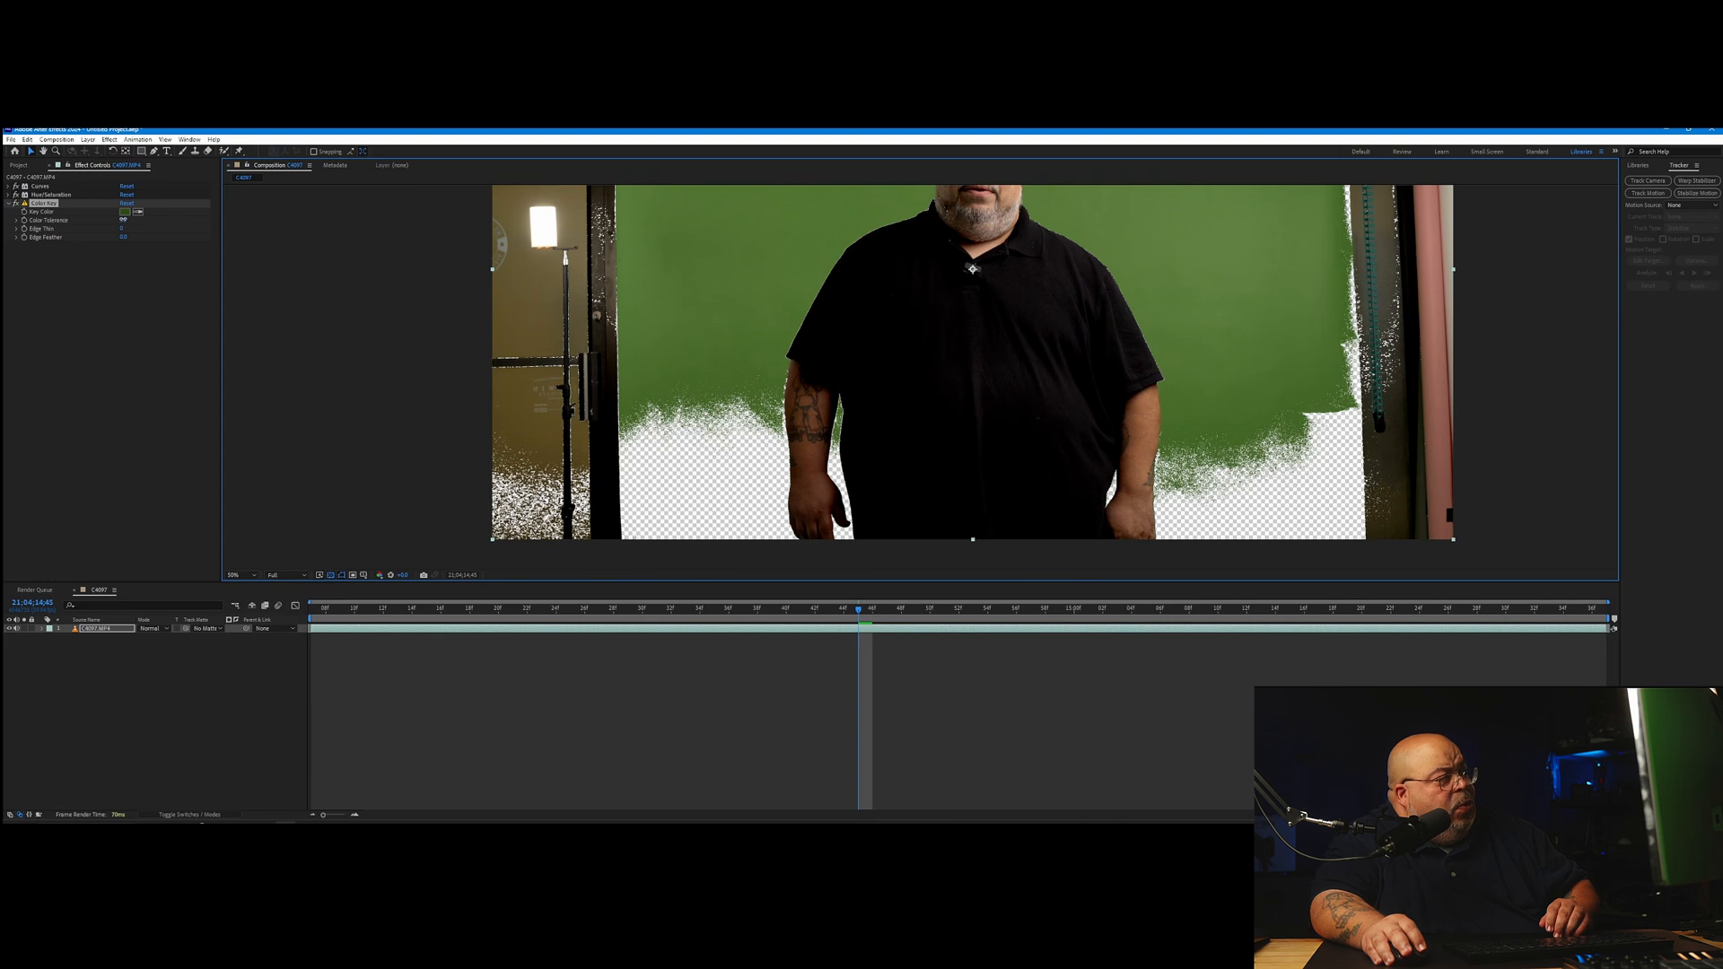
left_click_drag(122, 220, 119, 219)
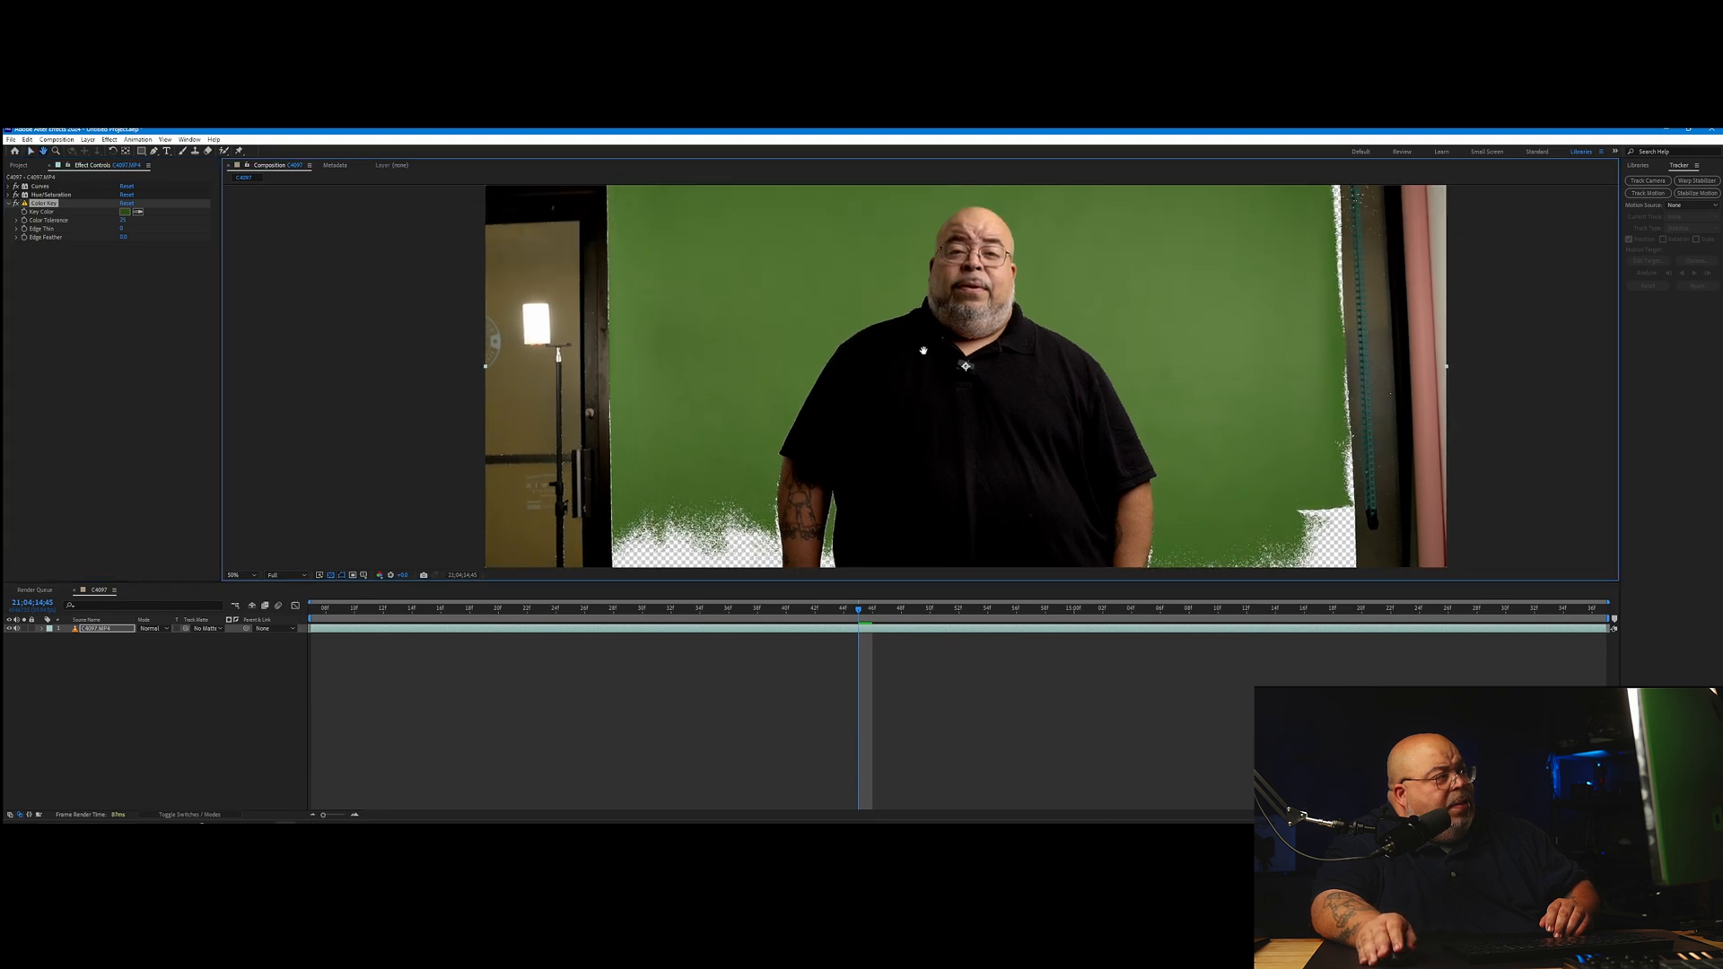
Step: Check the keyed edges around the subject's head and shoulders and reduce the Color Key's Color Tolerance to 6
scroll(949, 249, "up", 4)
left_click_drag(949, 249, 881, 520)
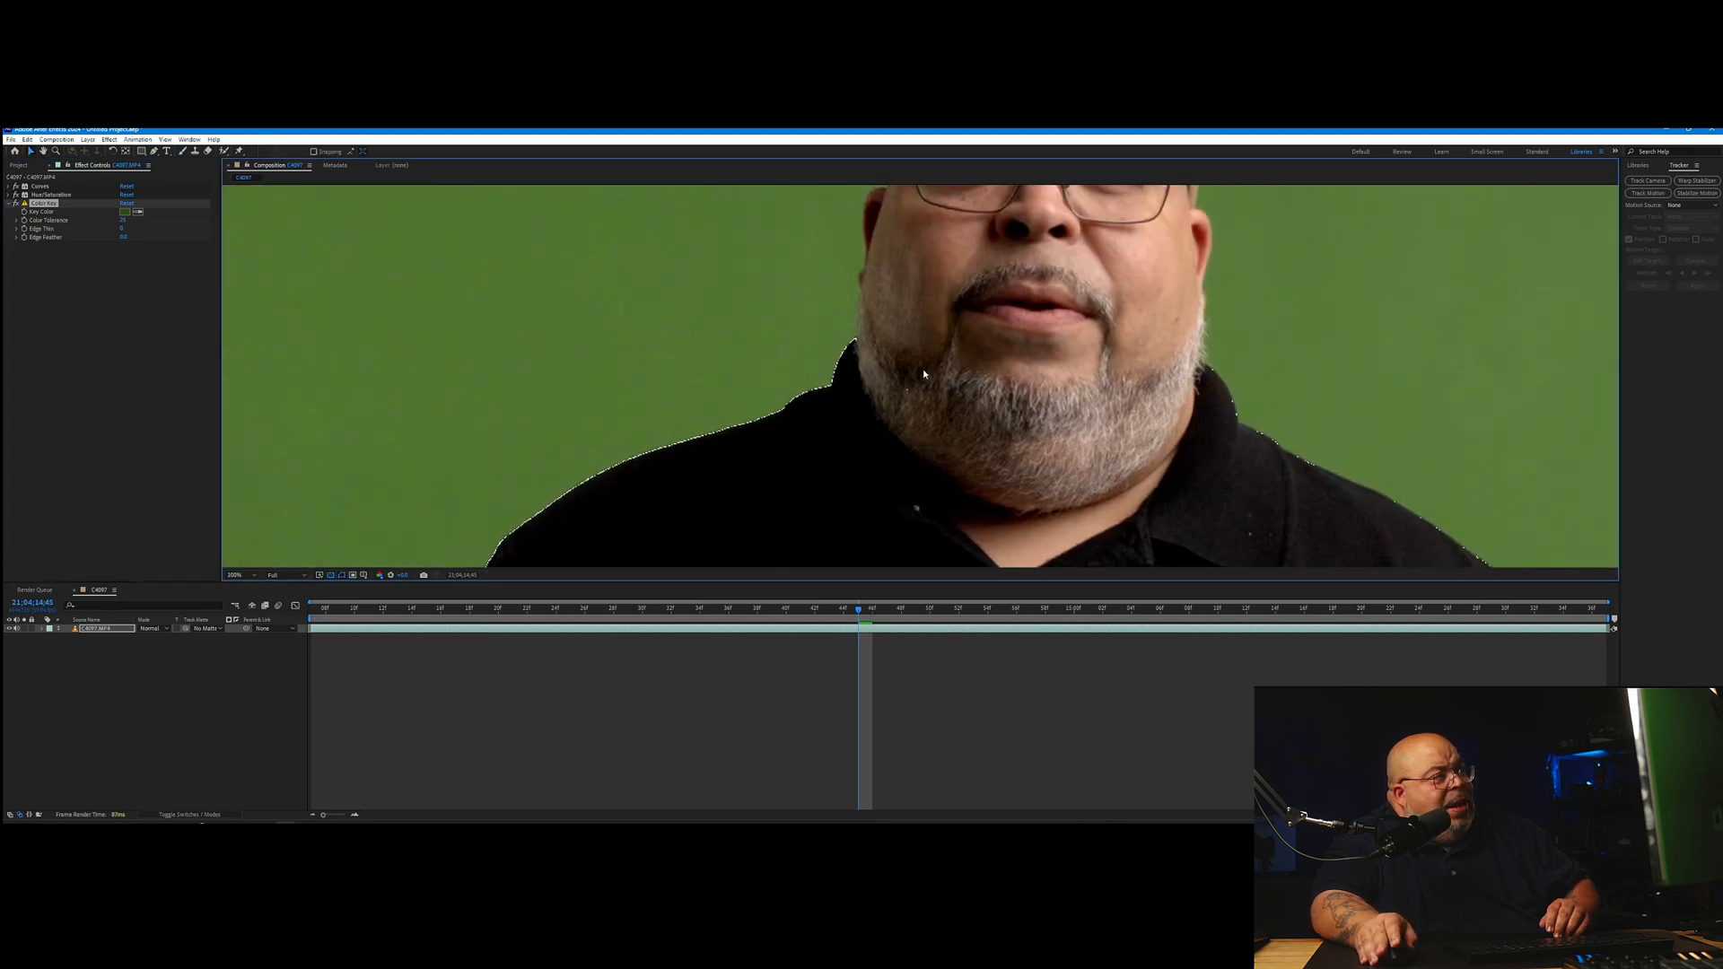
left_click_drag(927, 300, 878, 420)
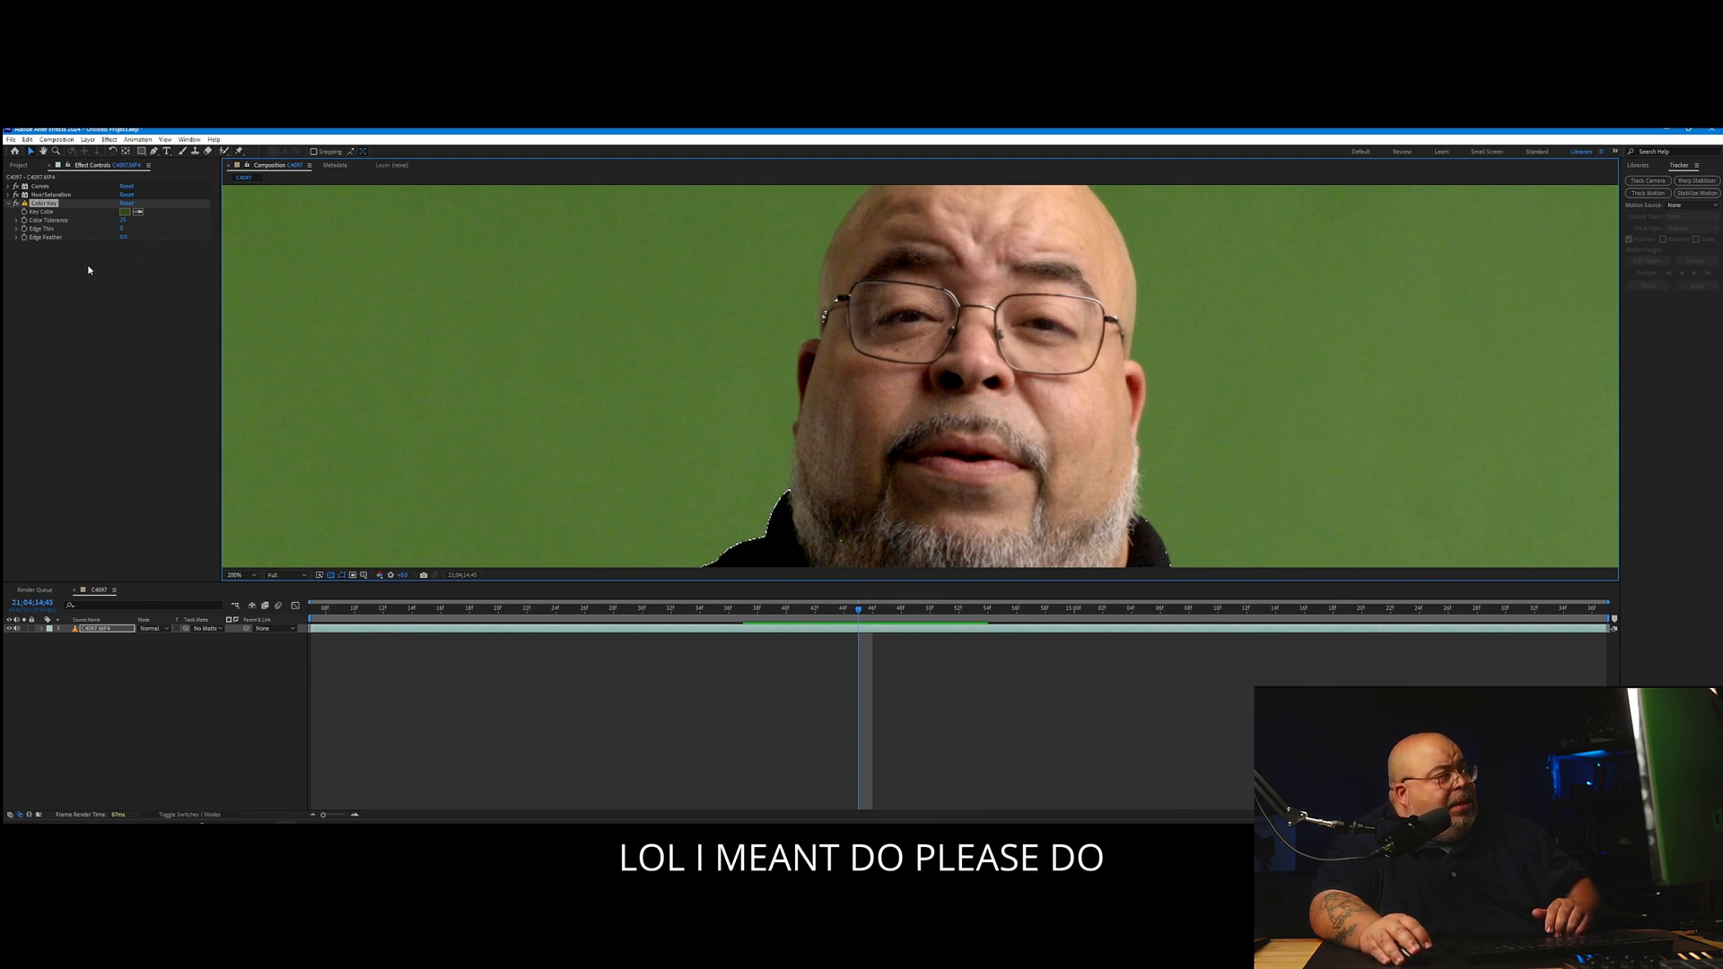
left_click(117, 221)
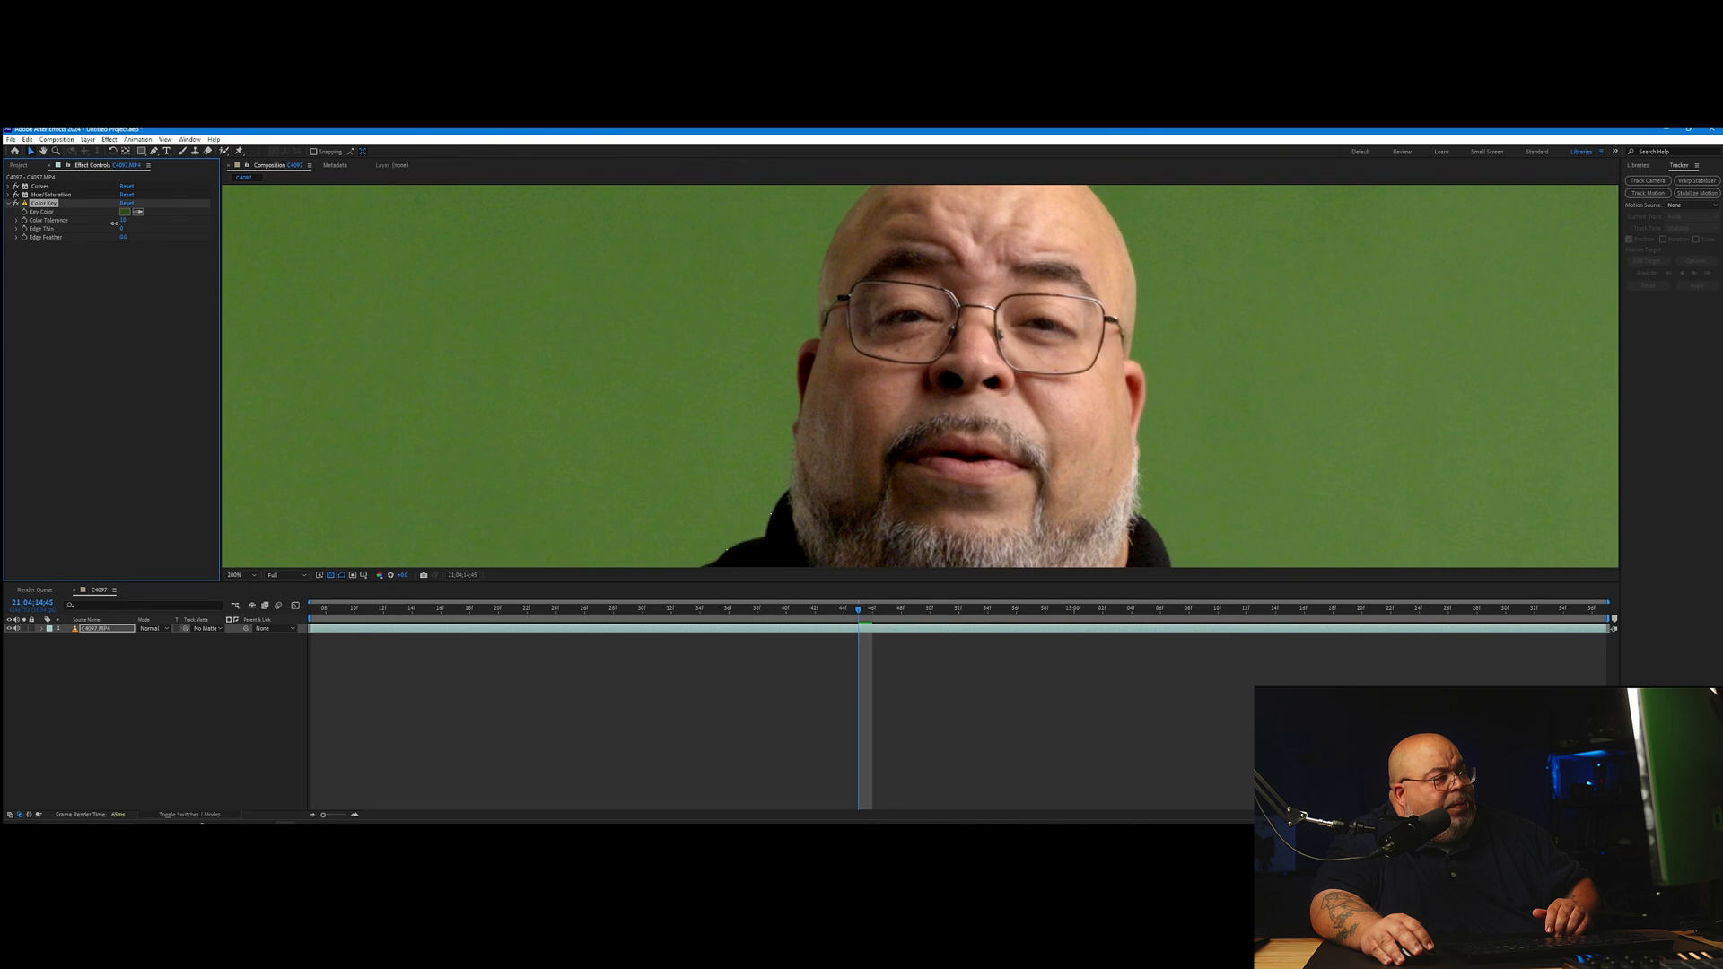
scroll(704, 411, "down", 4)
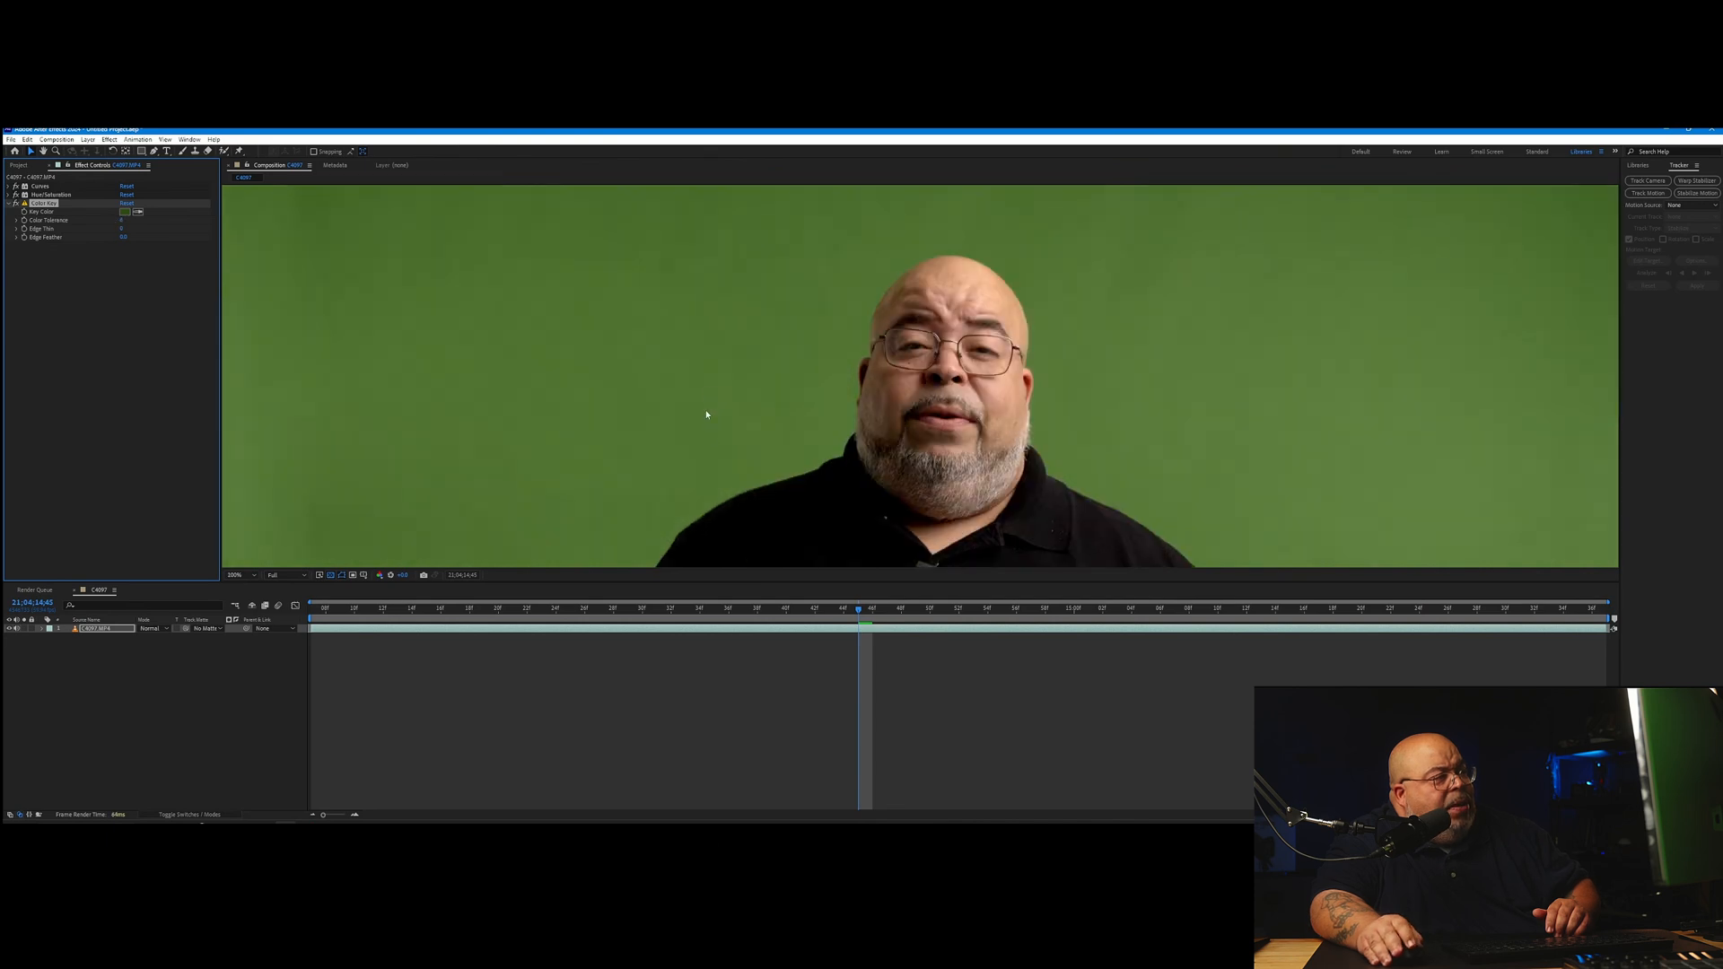
left_click_drag(730, 389, 724, 262)
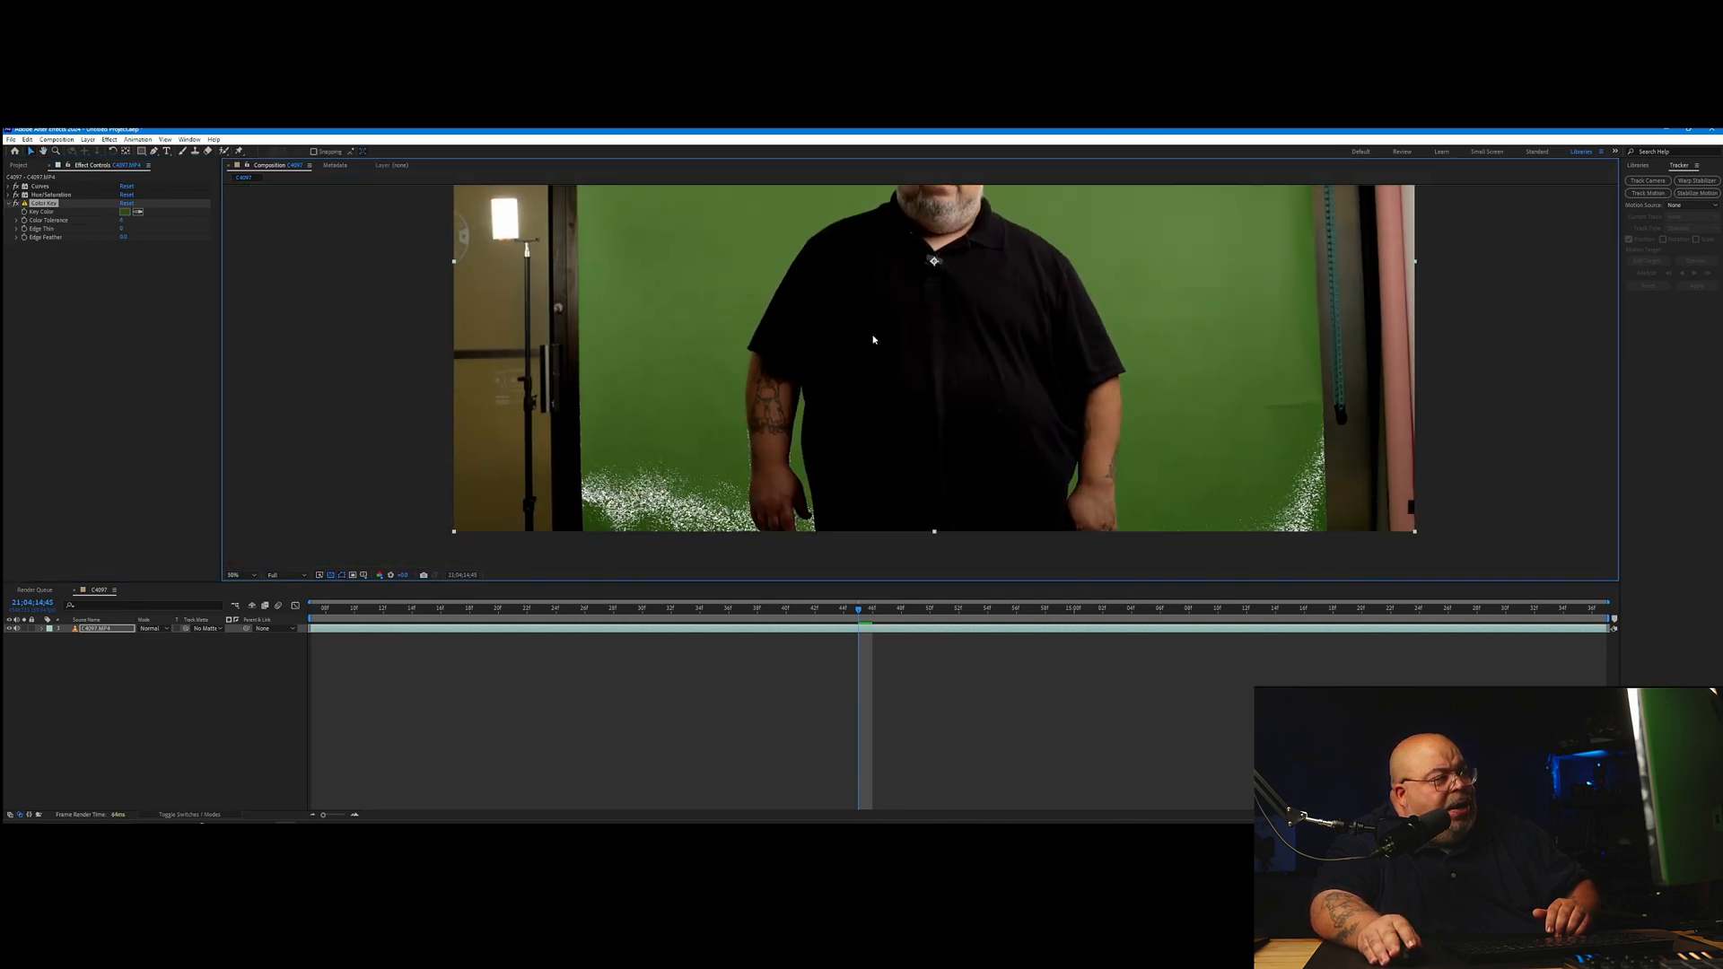
left_click_drag(798, 447, 827, 341)
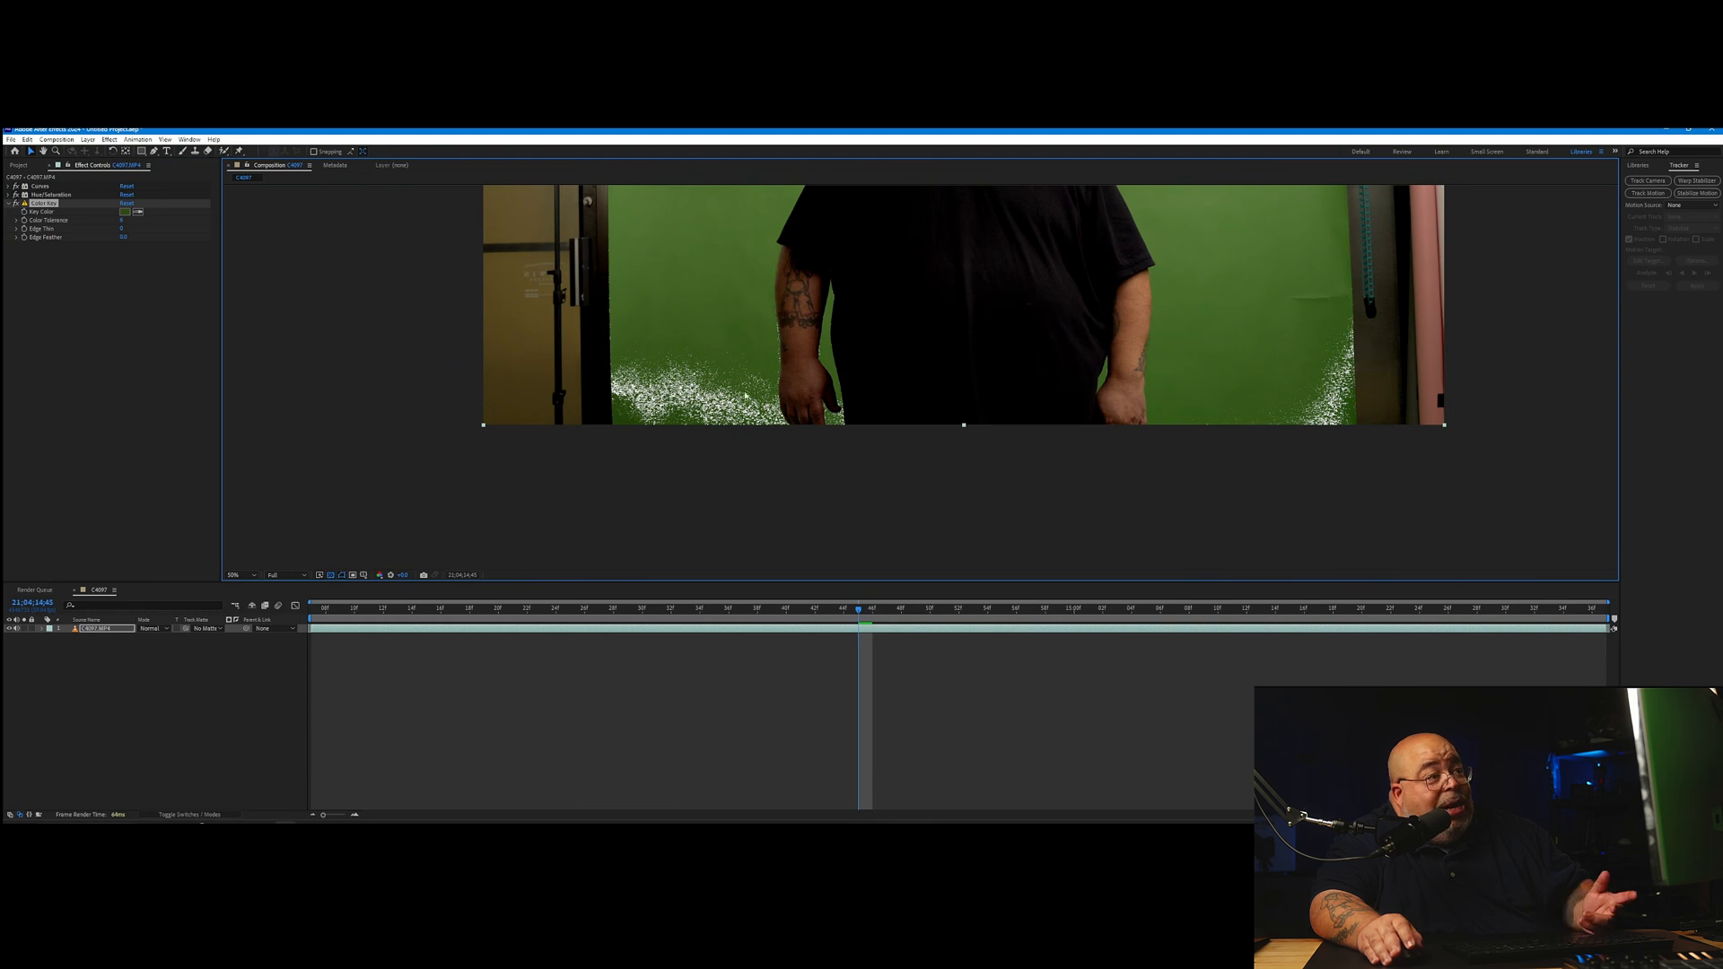
left_click_drag(687, 428, 678, 503)
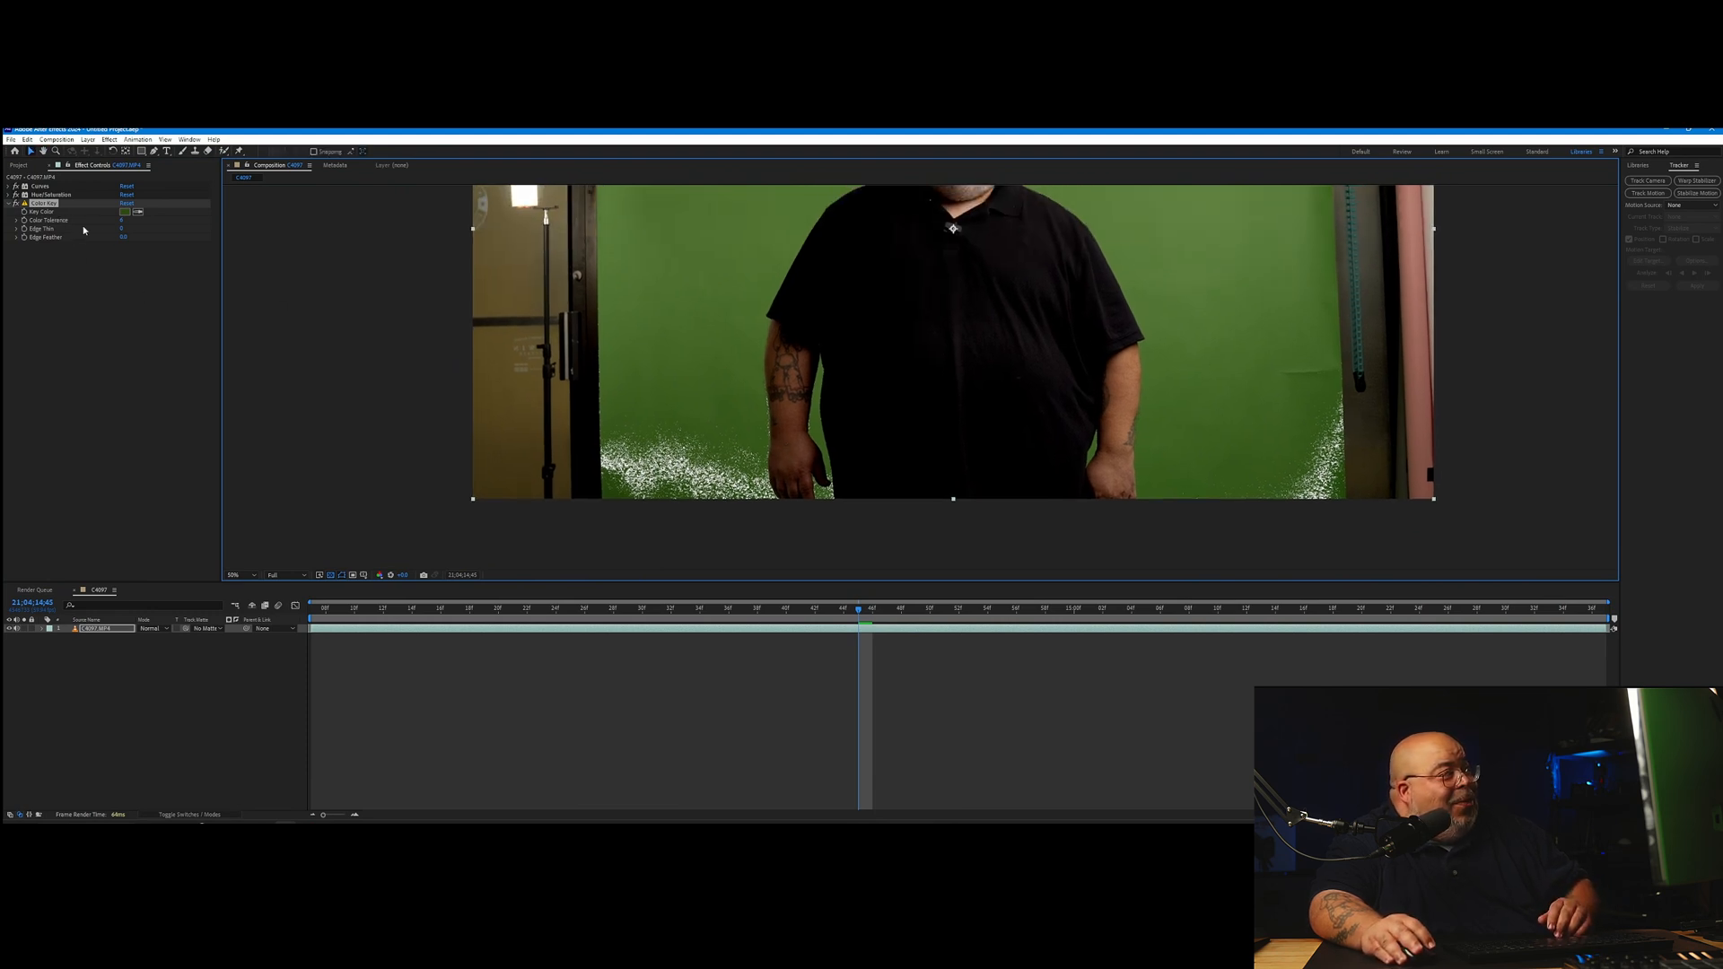
Step: Set the Color Key's Edge Feather to 0.2
left_click(123, 237)
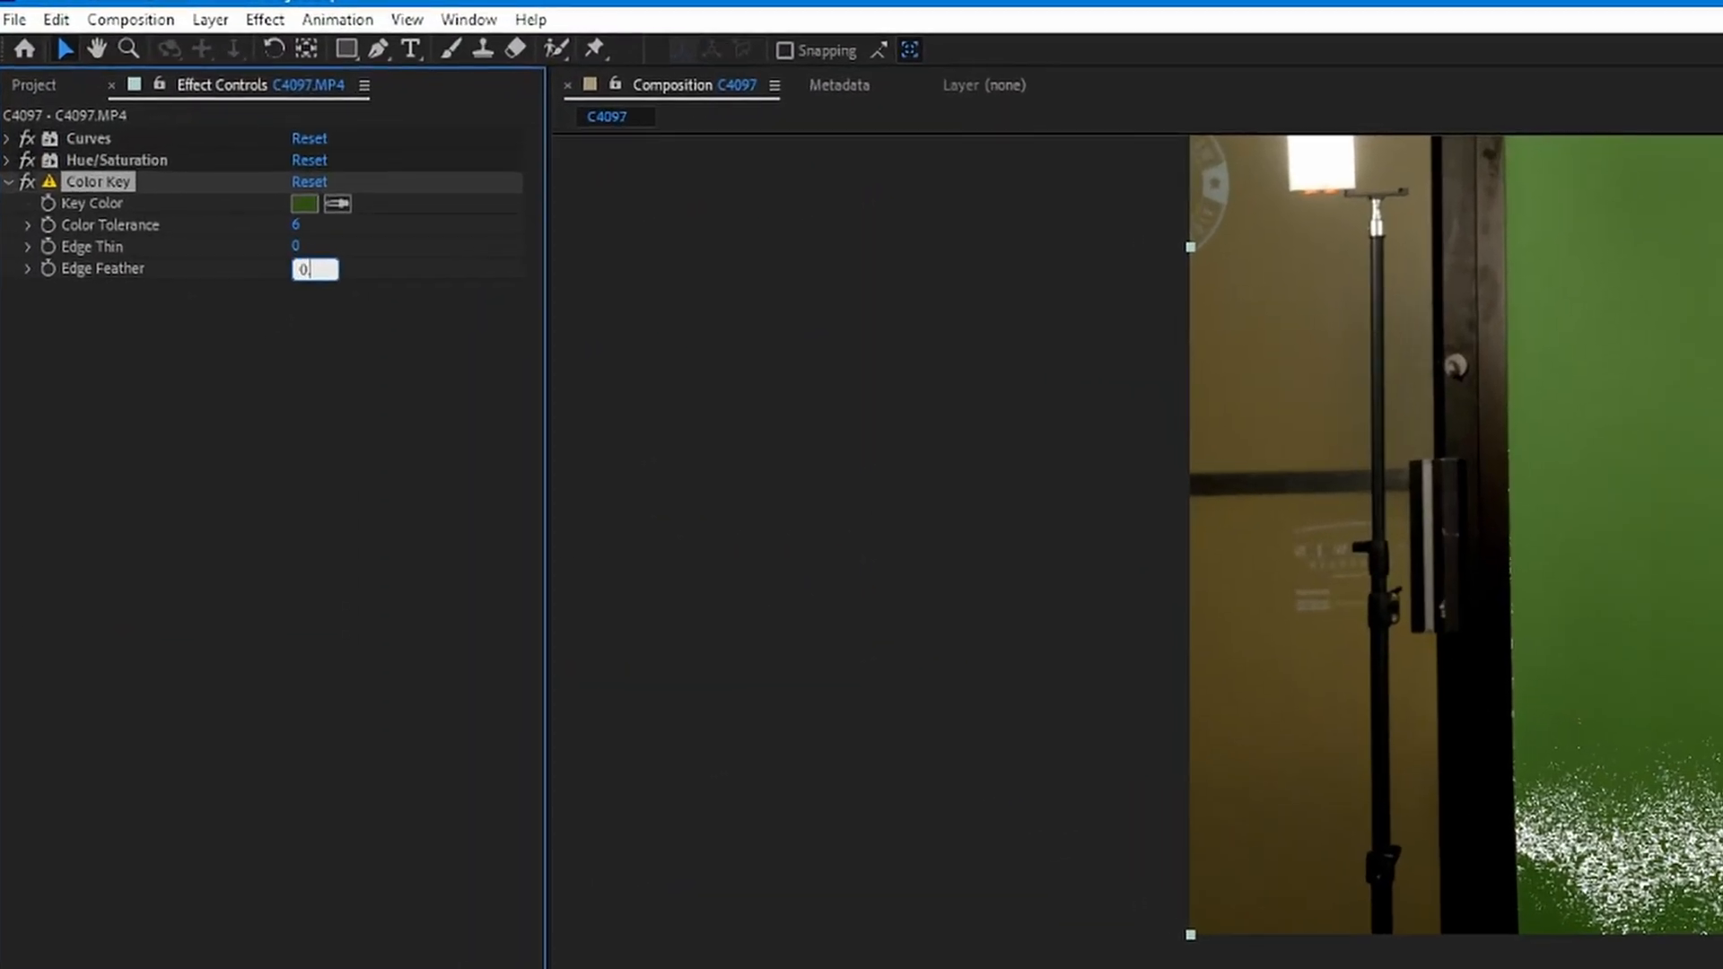
type("0.2")
left_click(298, 518)
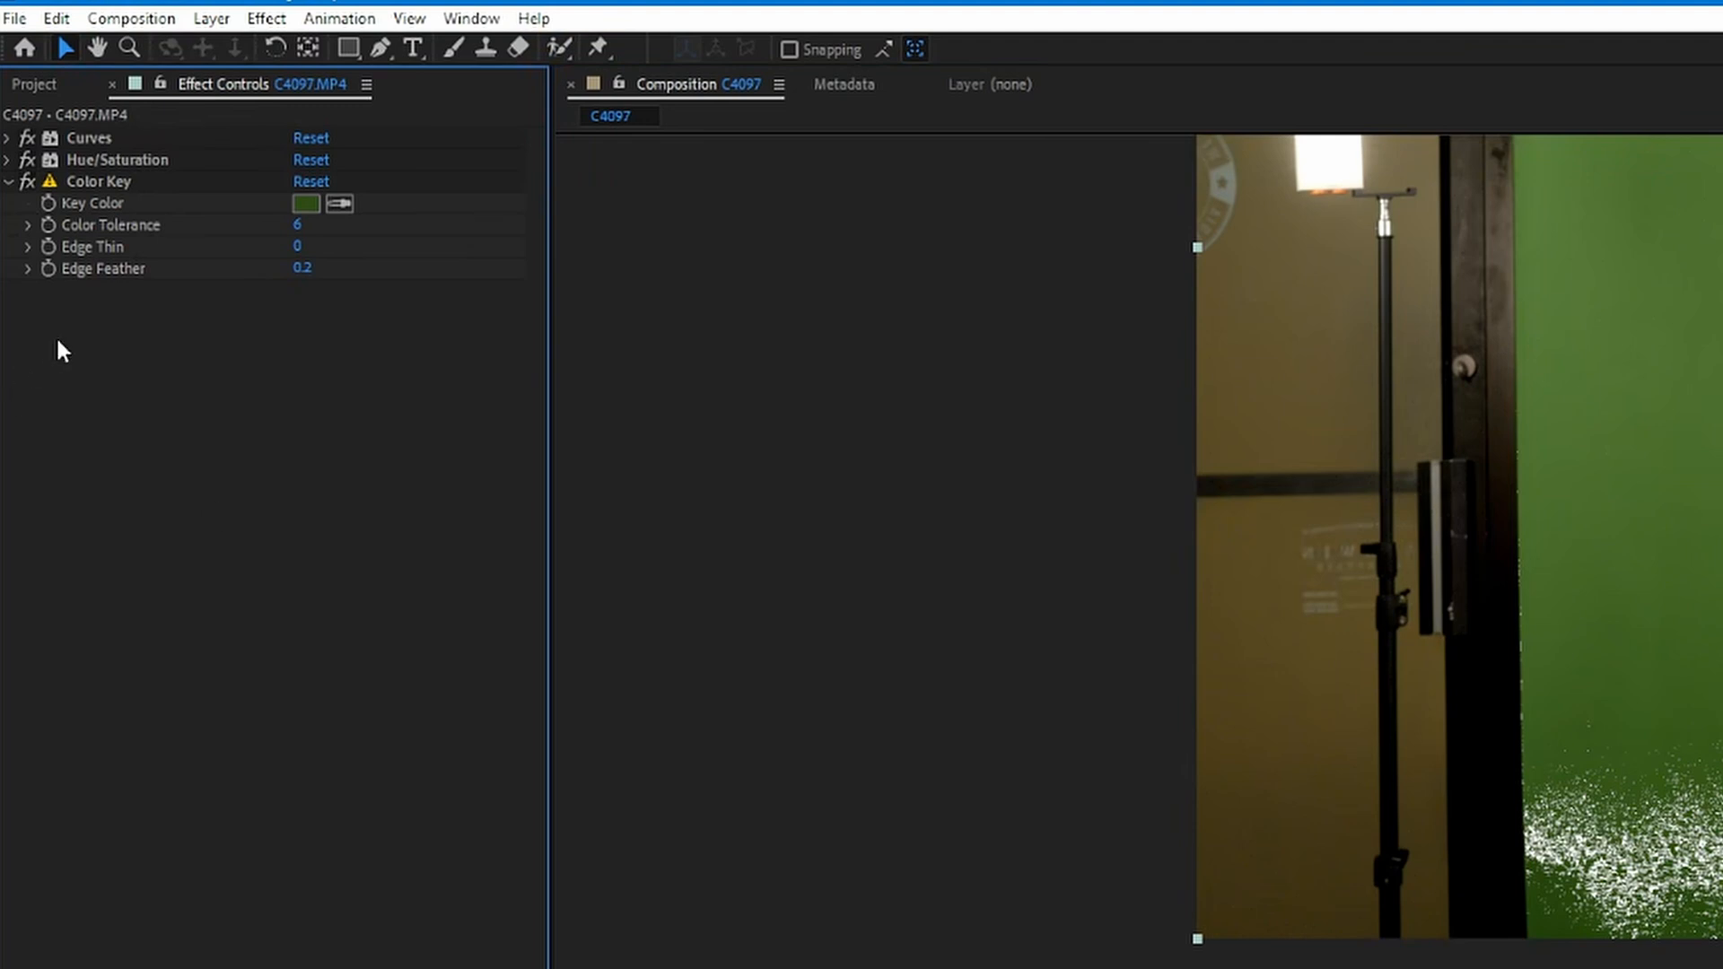
Step: Duplicate the Color Key effect and sample the copy's key color from the remaining green beside the tattooed forearm
left_click(67, 181)
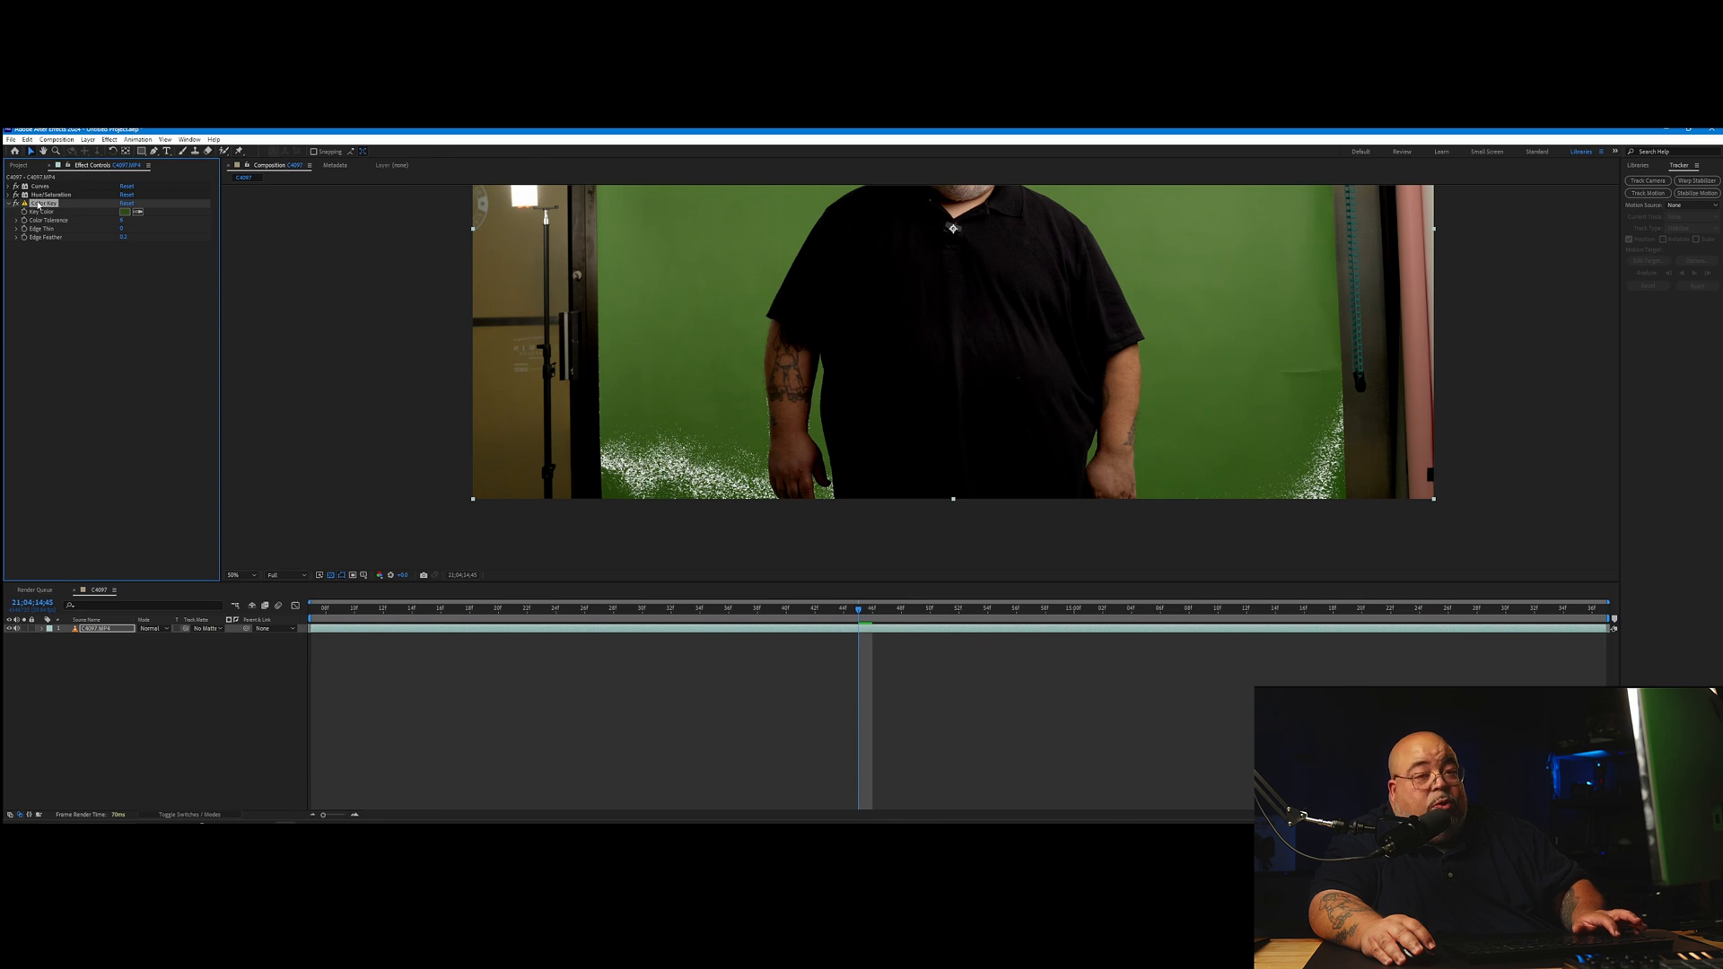
key("ctrl+d")
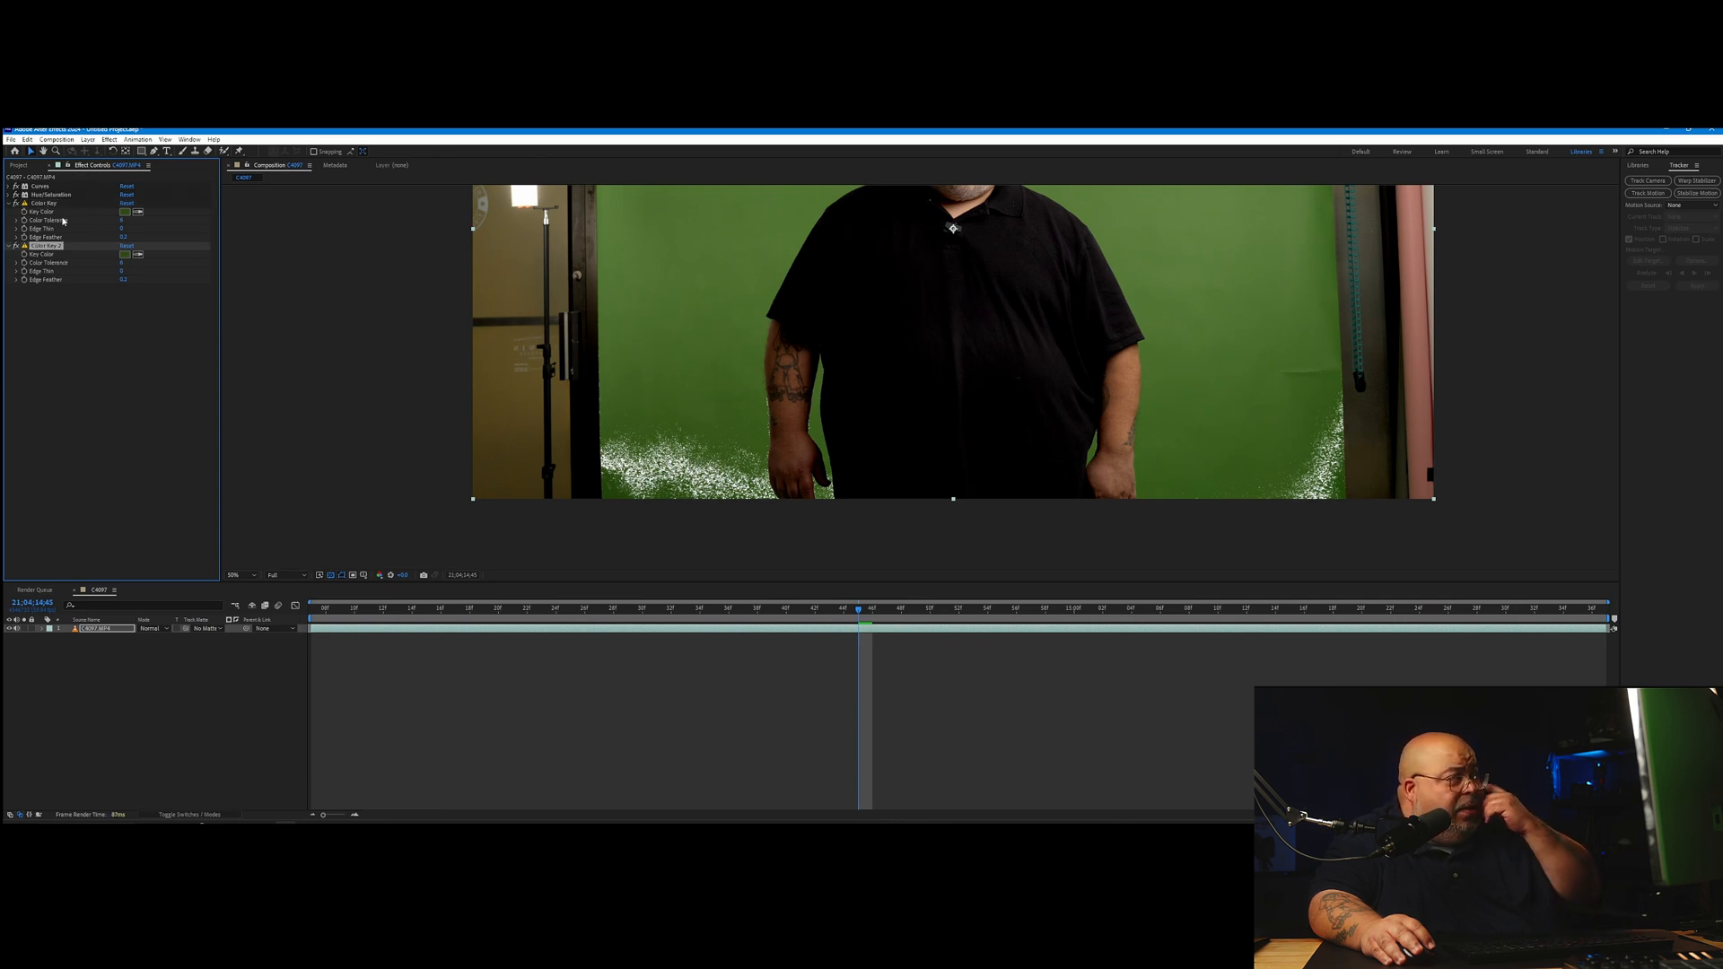
left_click(139, 256)
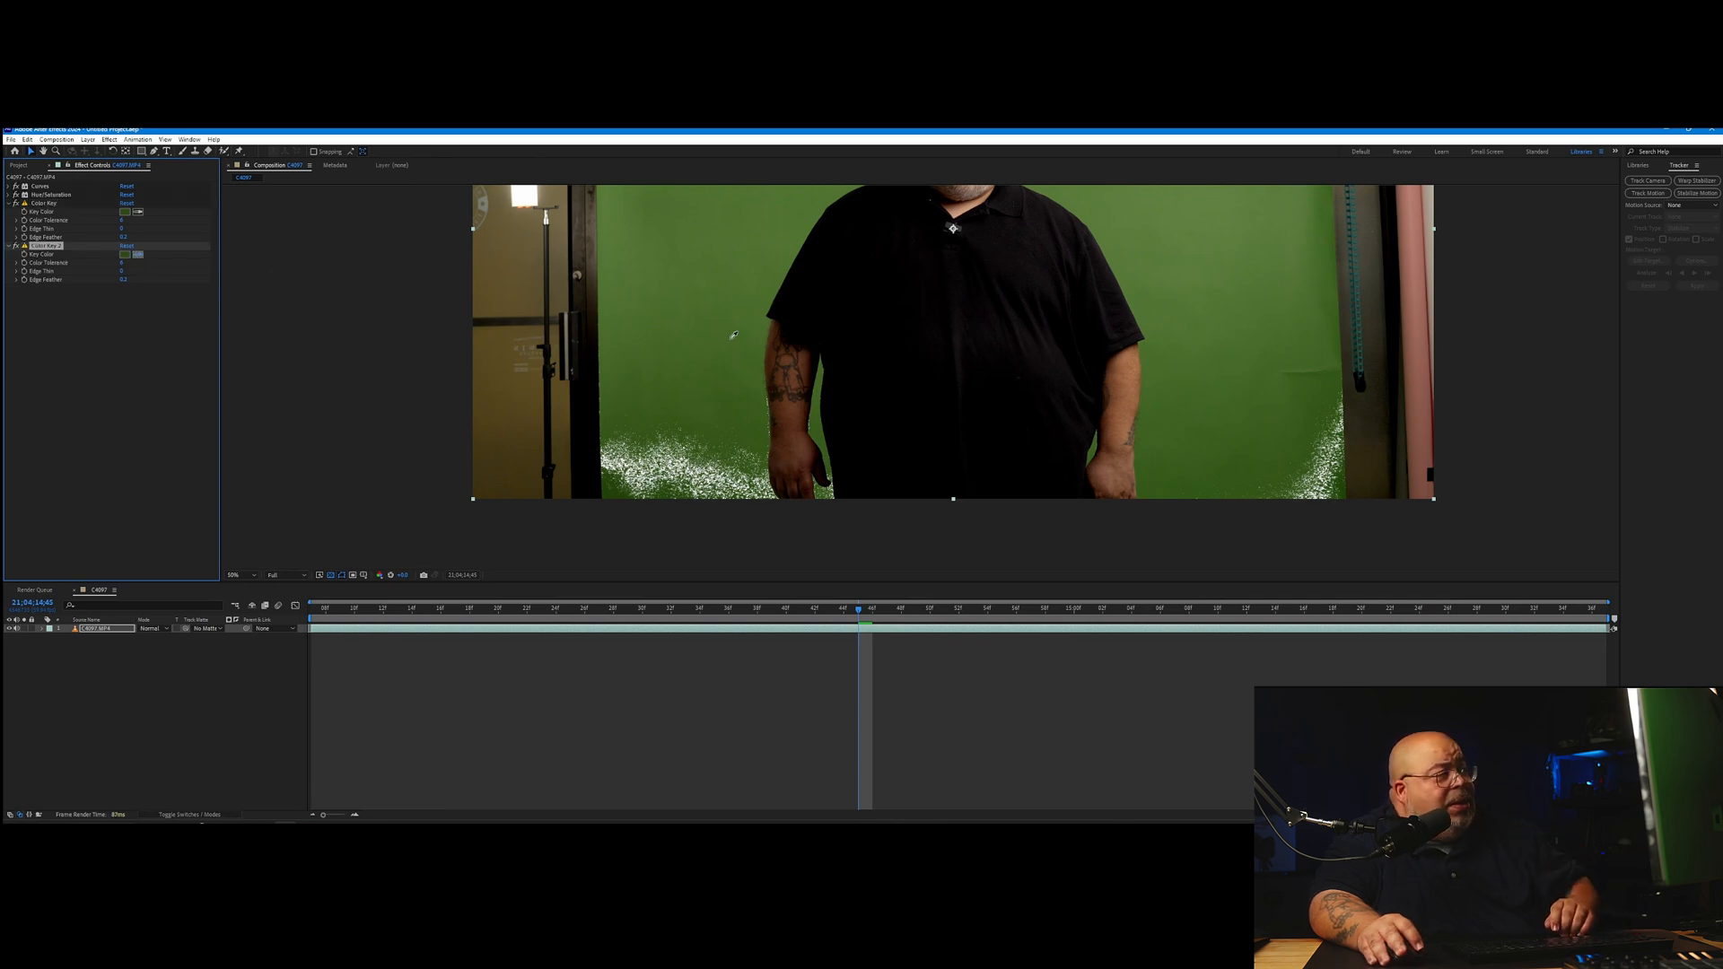
left_click(765, 396)
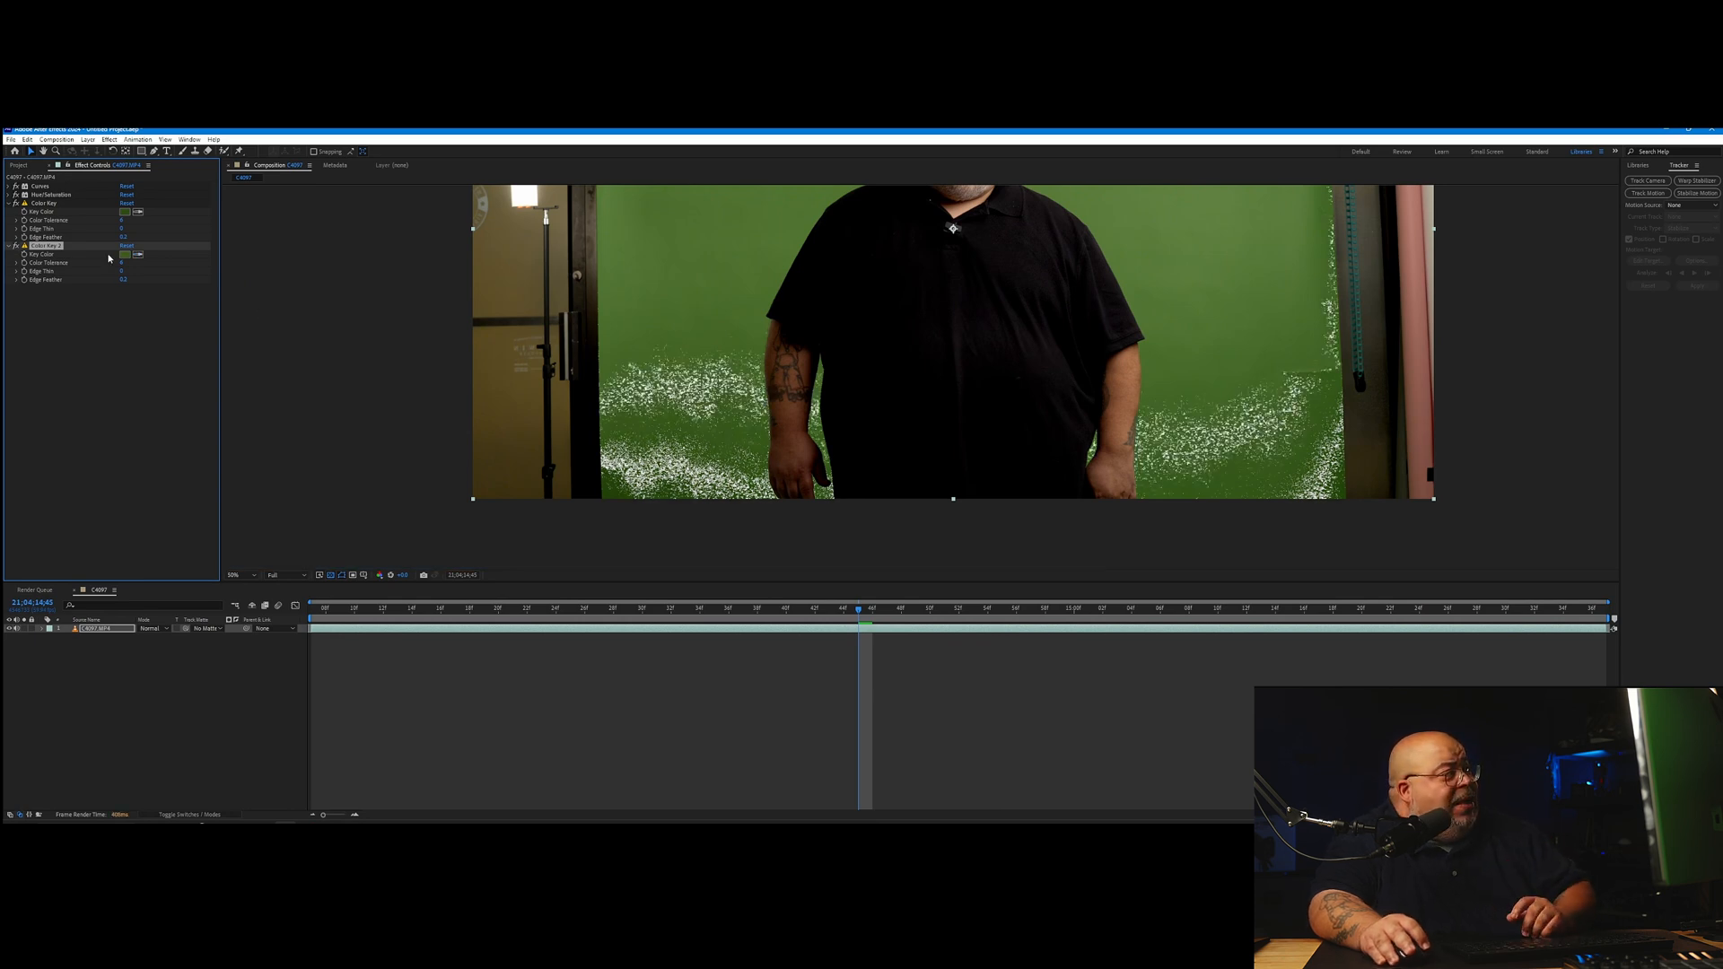
Step: Fine-tune the second Color Key's Color Tolerance to remove more of the lower green backdrop without cutting into the subject
left_click_drag(121, 266, 125, 266)
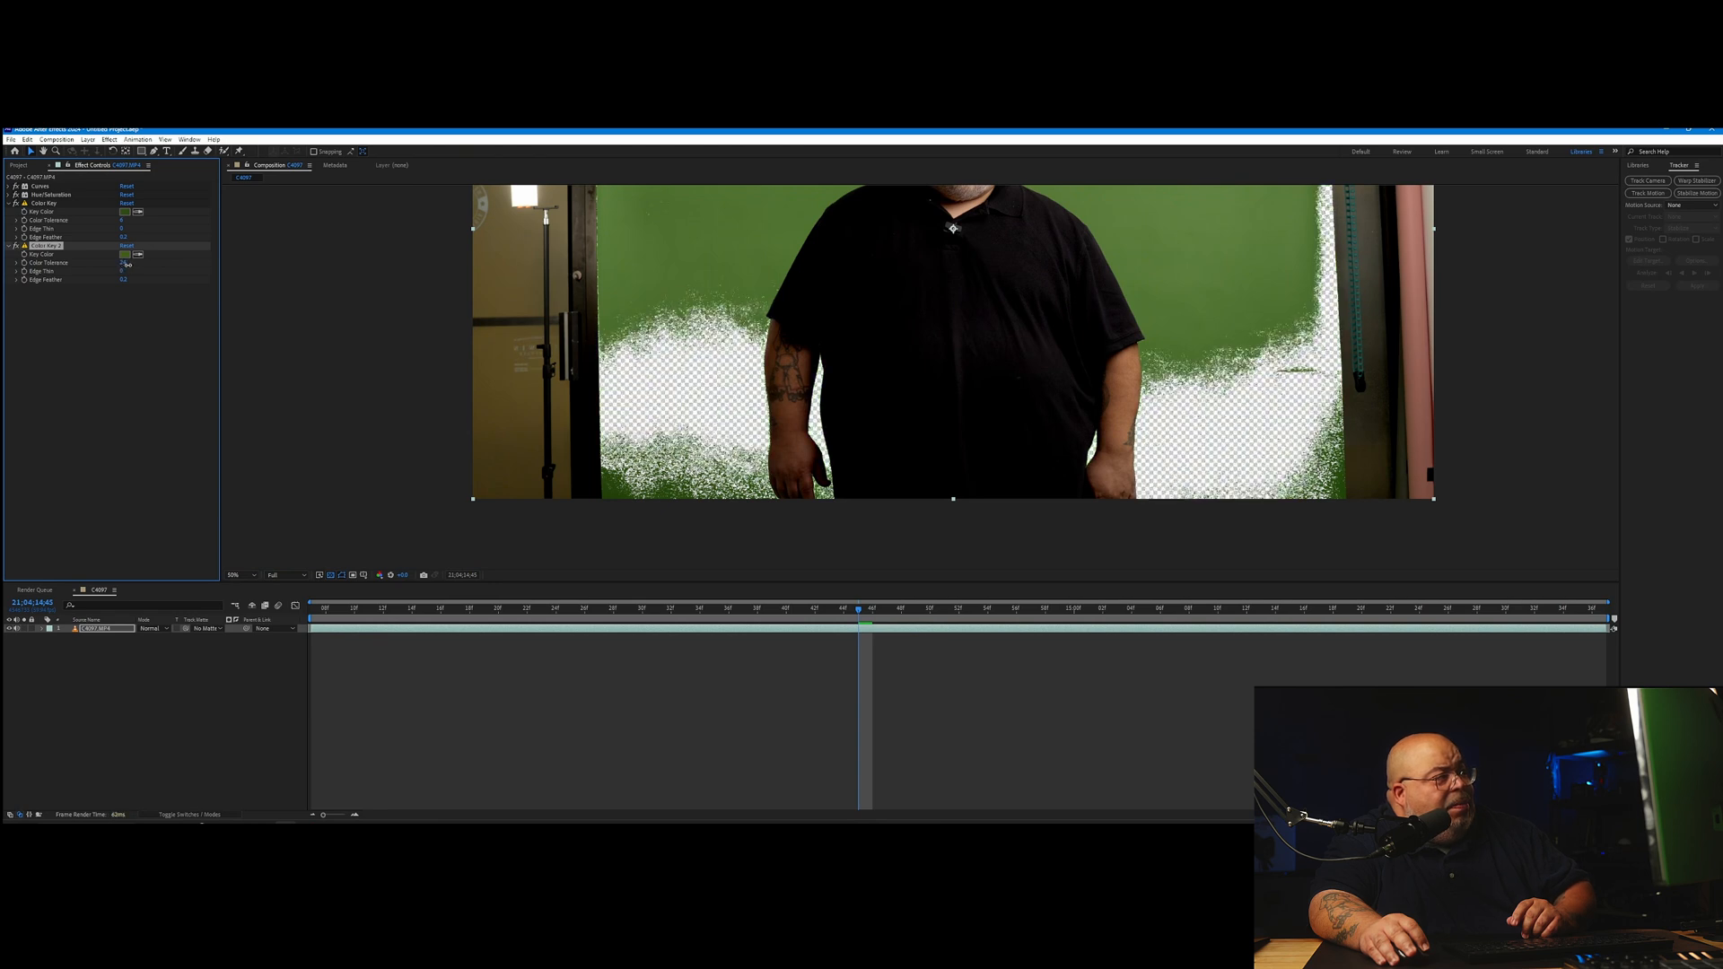
left_click_drag(825, 291, 812, 370)
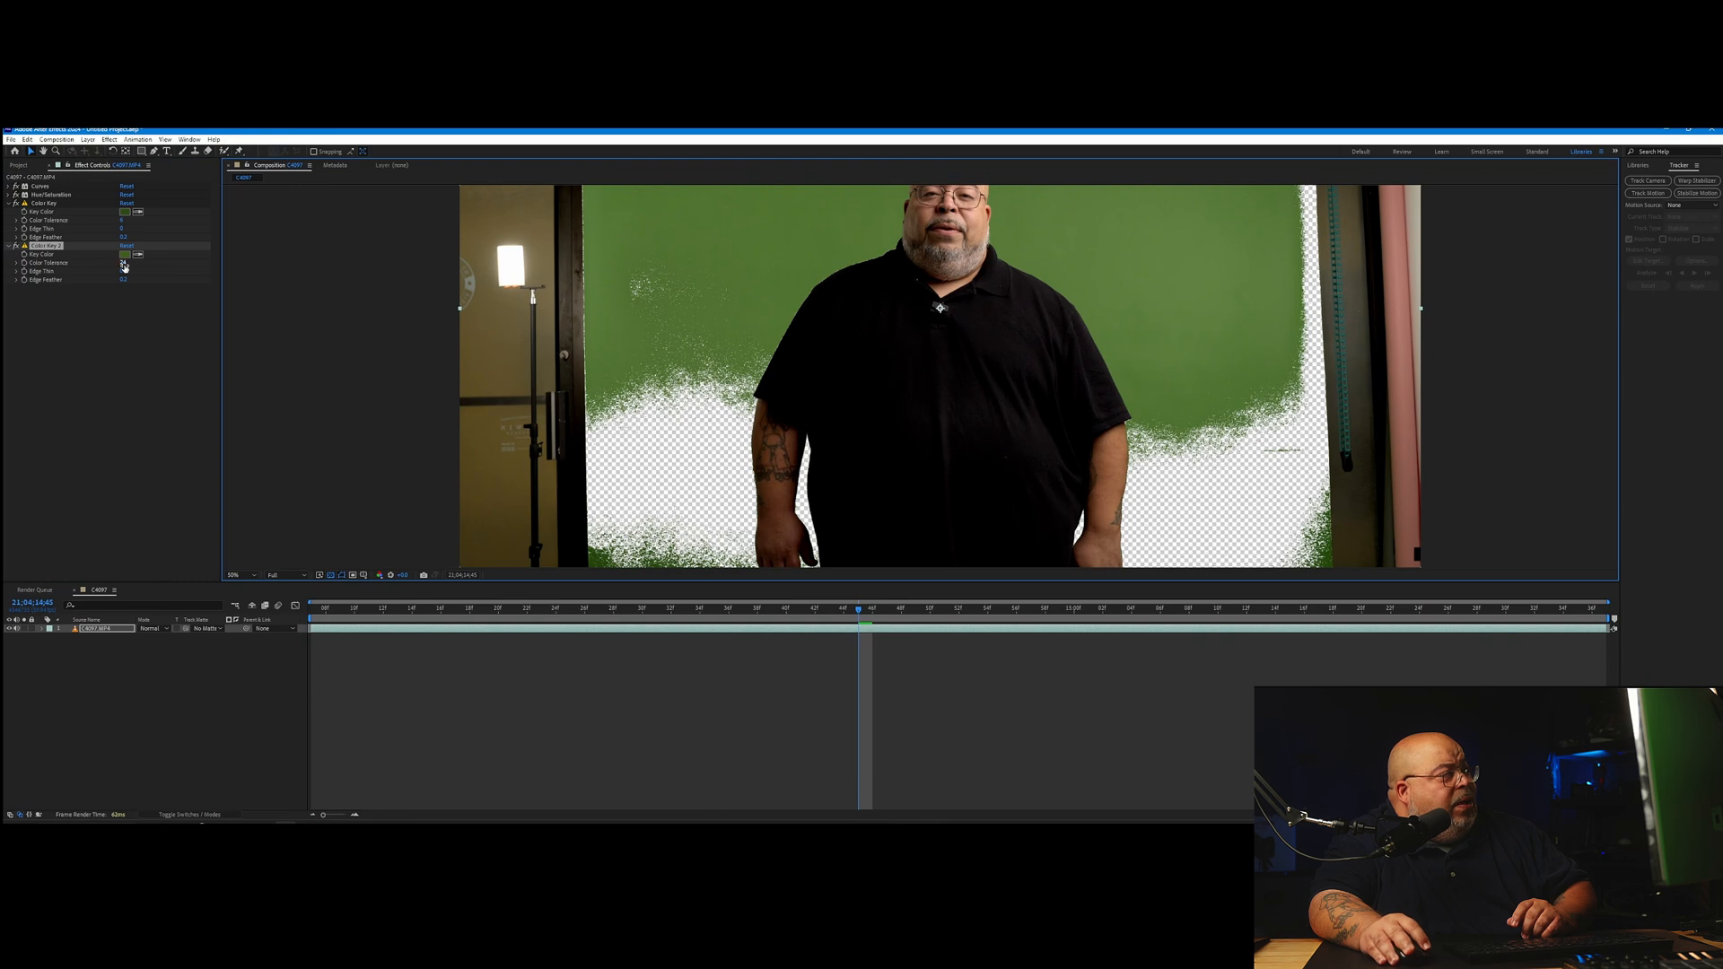
left_click_drag(125, 264, 124, 266)
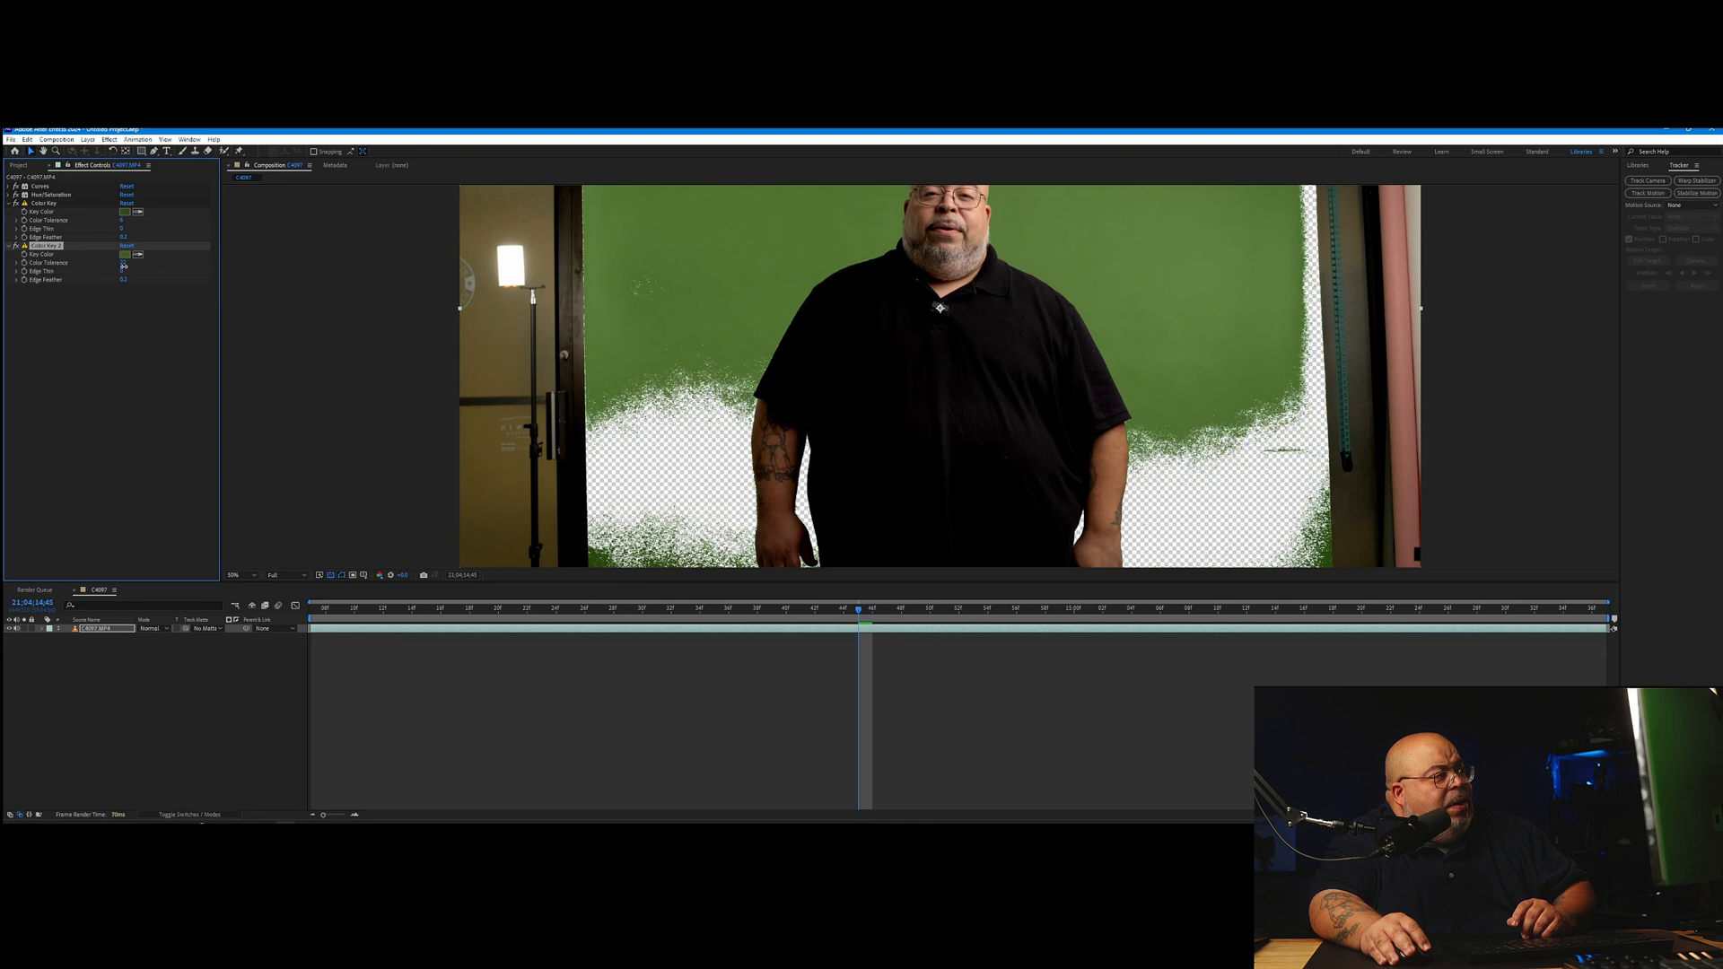
Step: Examine the keyed edges along the subject's shoulder, collar, beard and head for gaps or damage from the second Color Key
left_click_drag(879, 438, 835, 533)
scroll(878, 307, "up", 1)
scroll(877, 307, "up", 2)
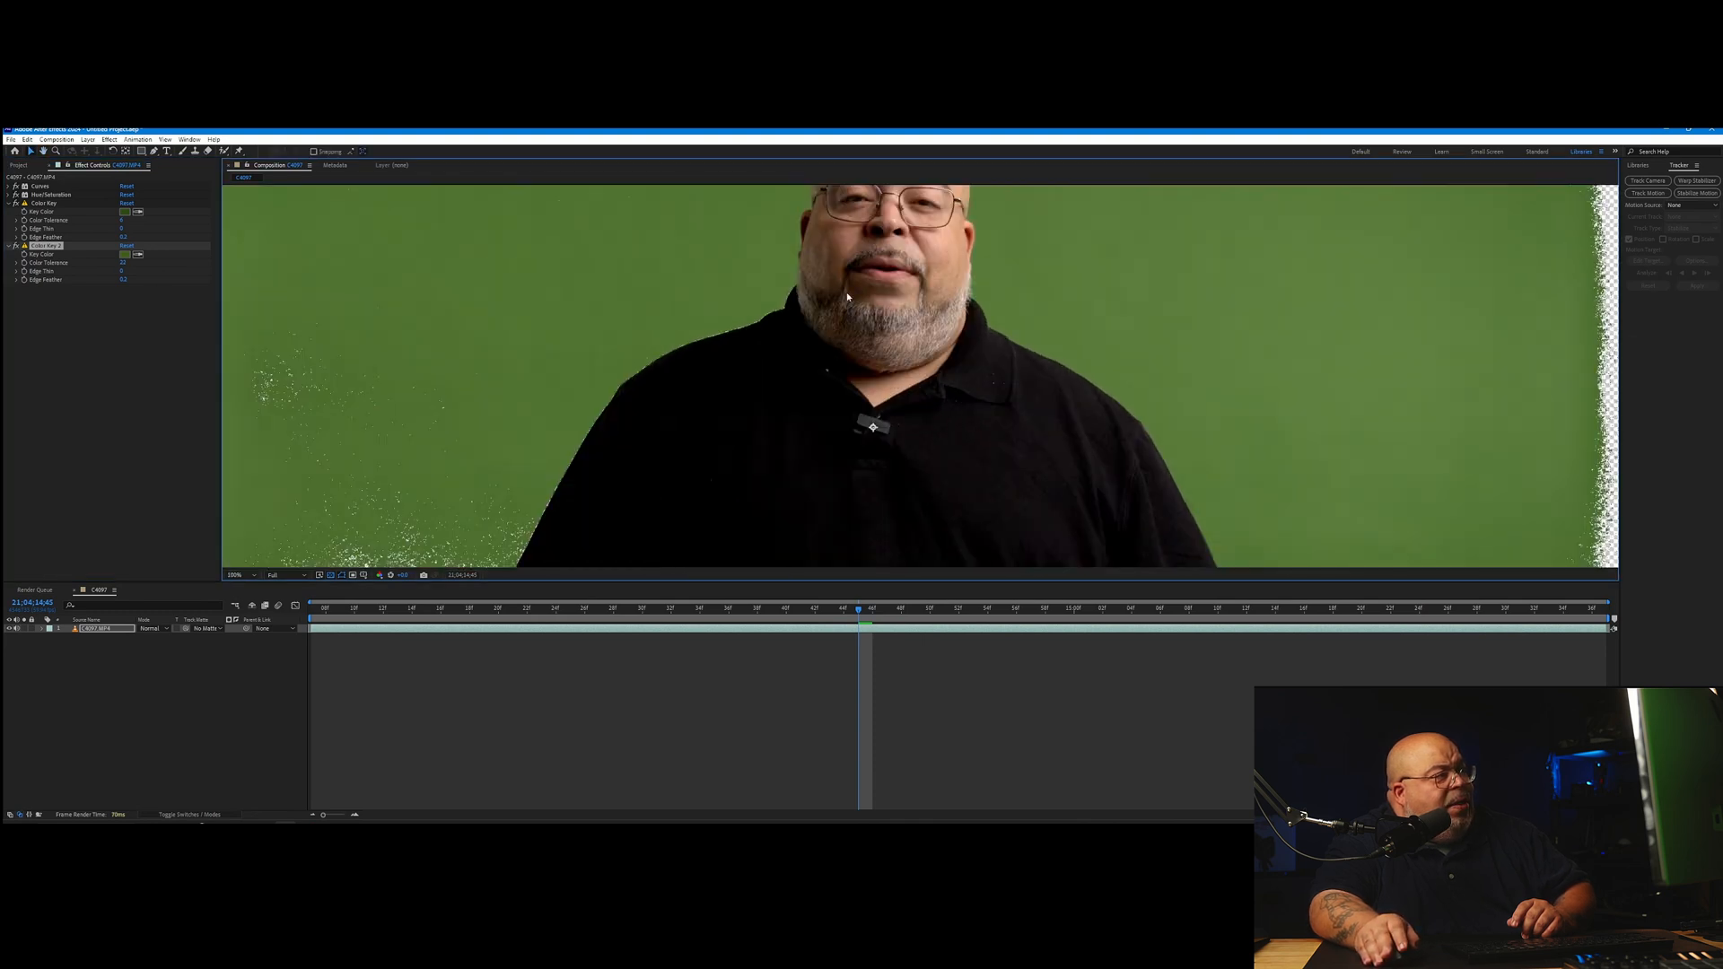
left_click_drag(768, 334, 849, 368)
scroll(845, 371, "up", 1)
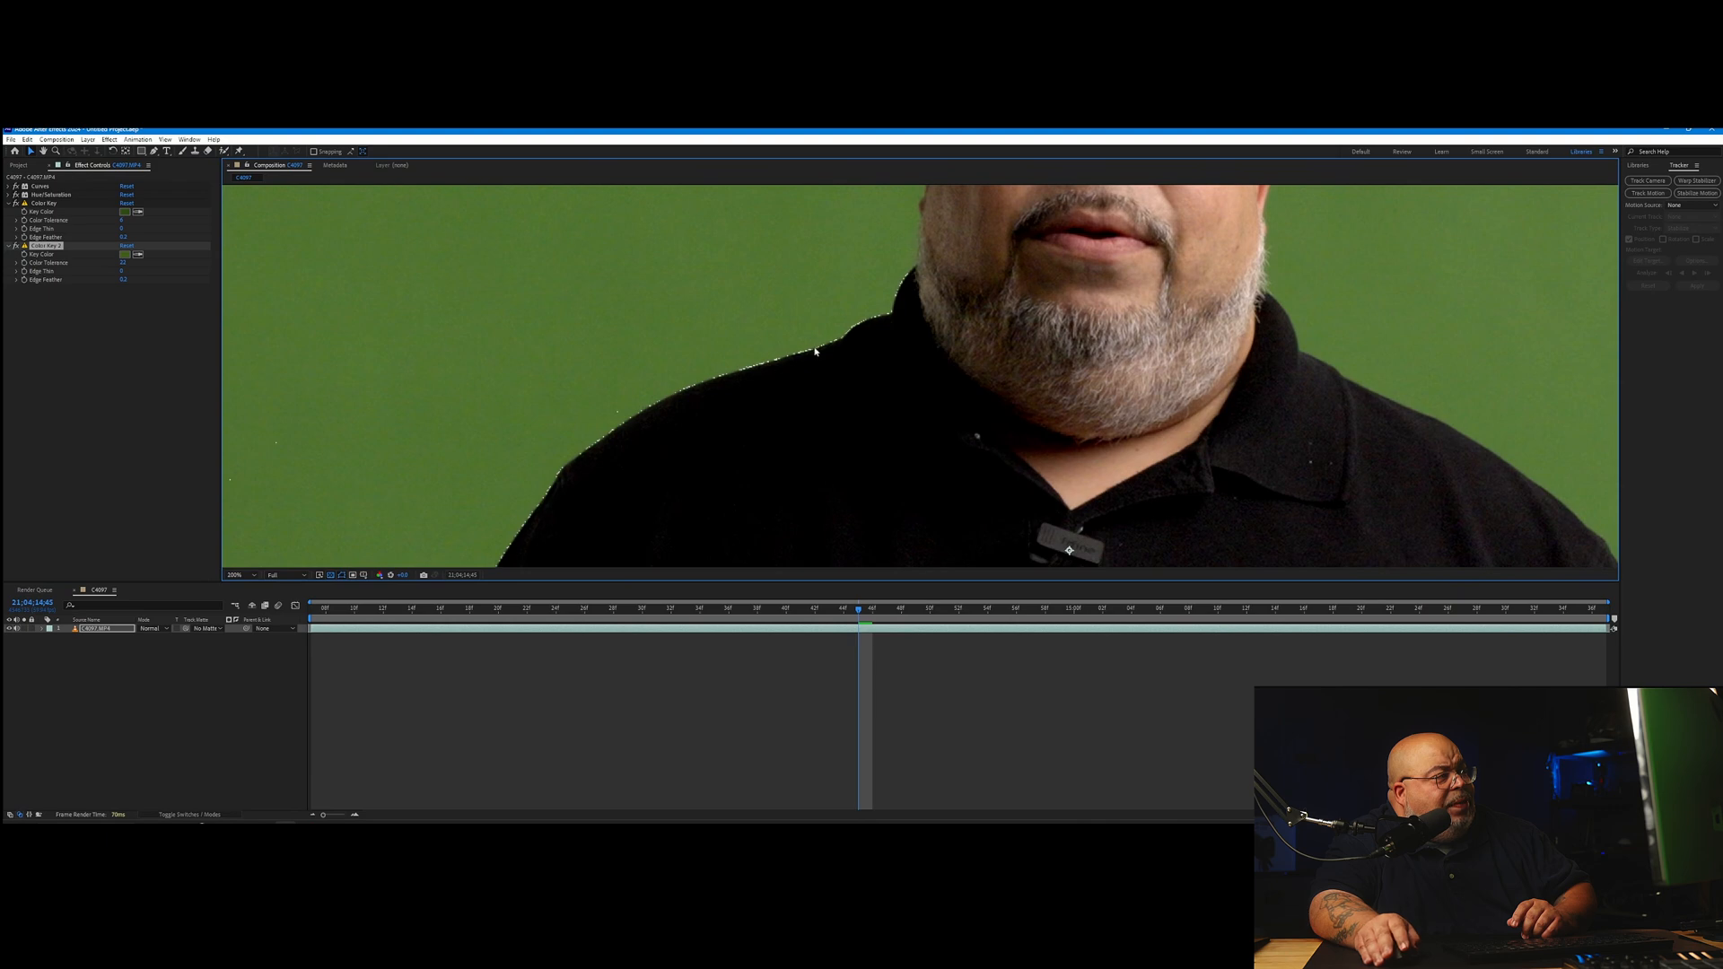
scroll(812, 353, "up", 1)
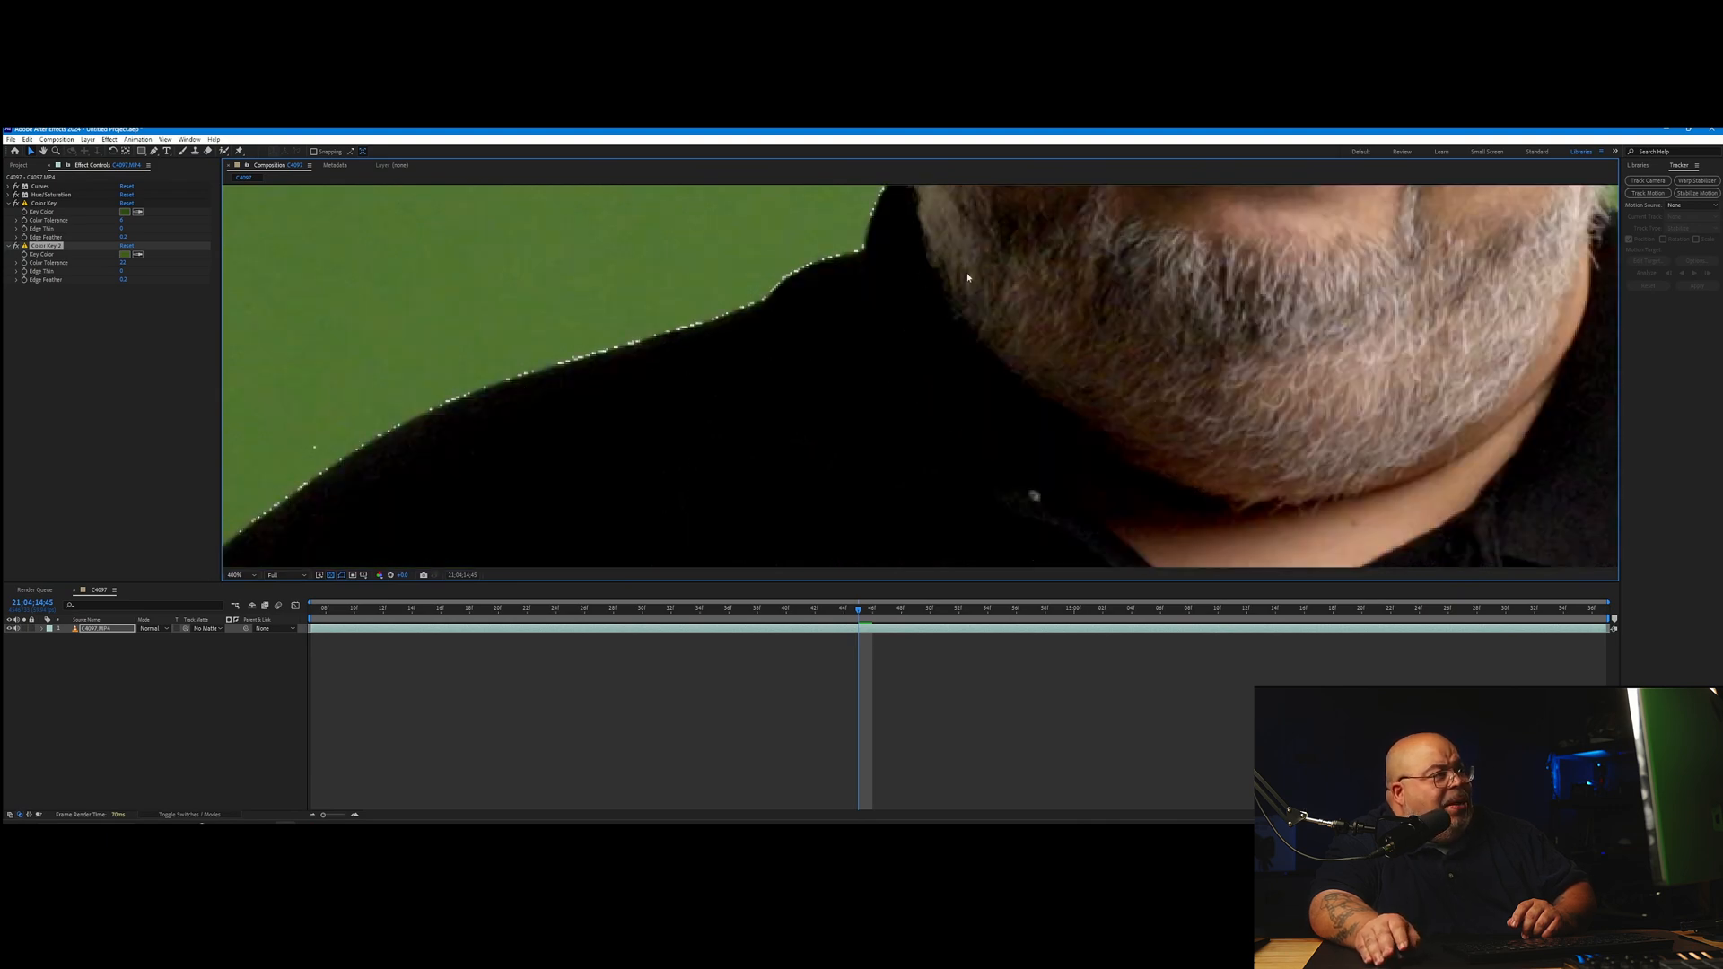
left_click_drag(1027, 243, 932, 545)
scroll(932, 545, "down", 2)
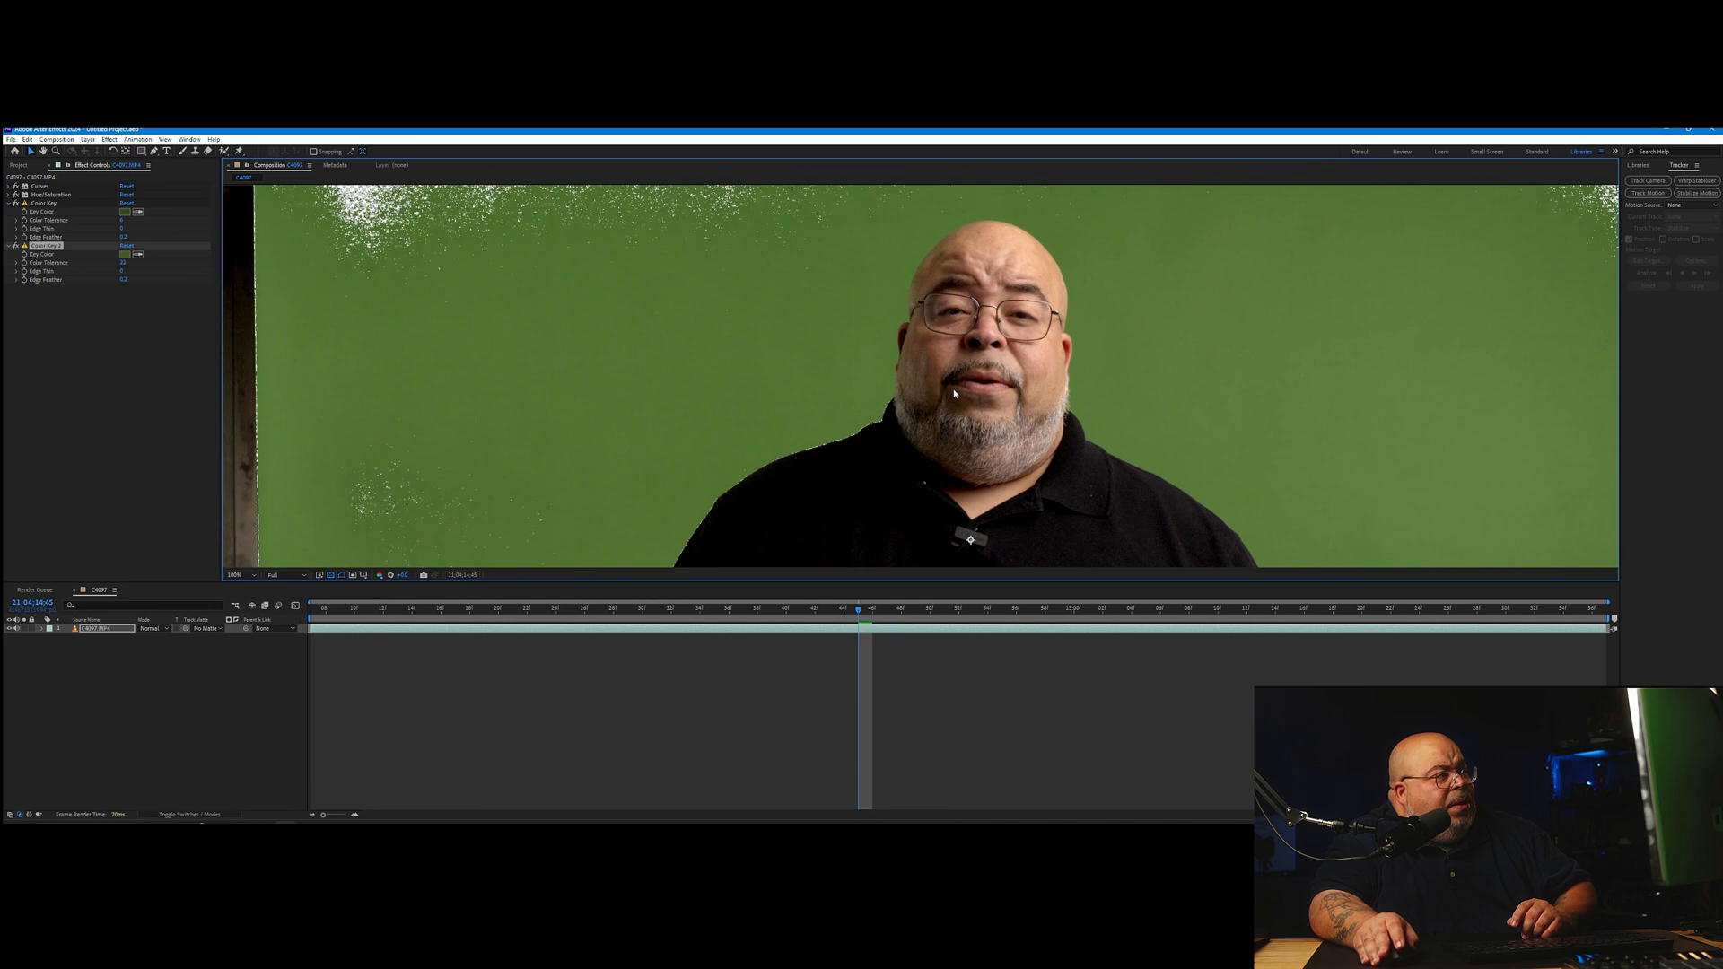
scroll(953, 393, "down", 2)
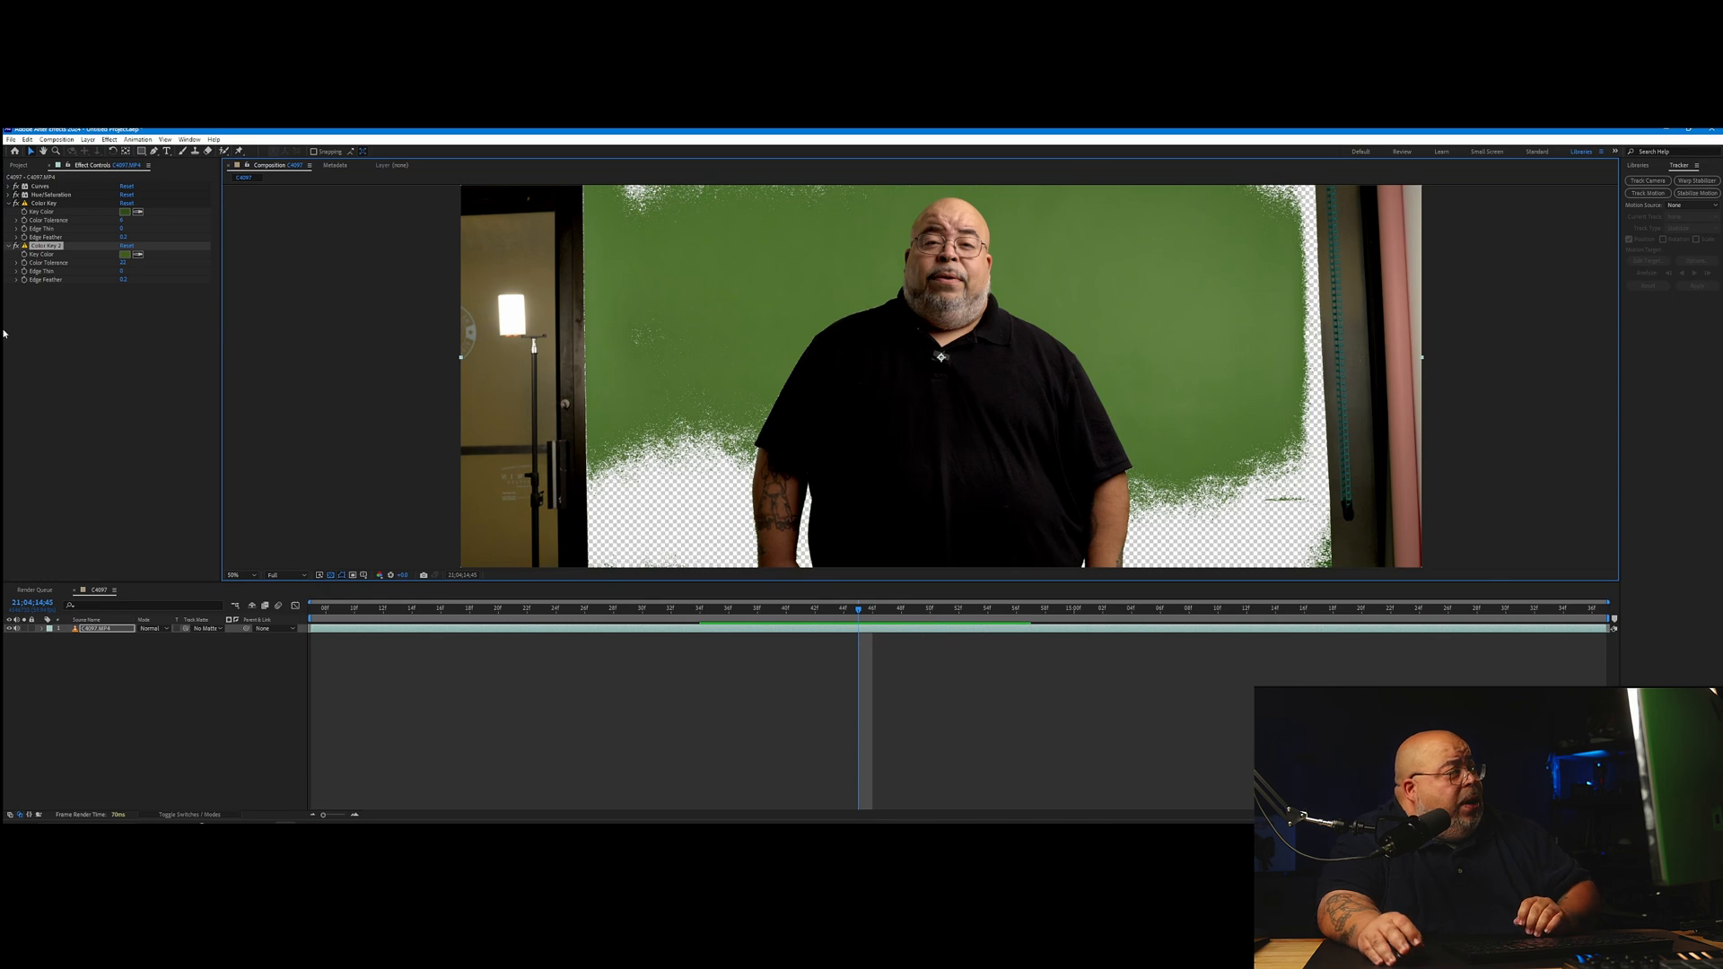
Step: Stack two more Color Key copies, sampling the green beside the tattooed arm's sleeve and the leftover green patch beside the head
left_click(49, 249)
key("ctrl+d")
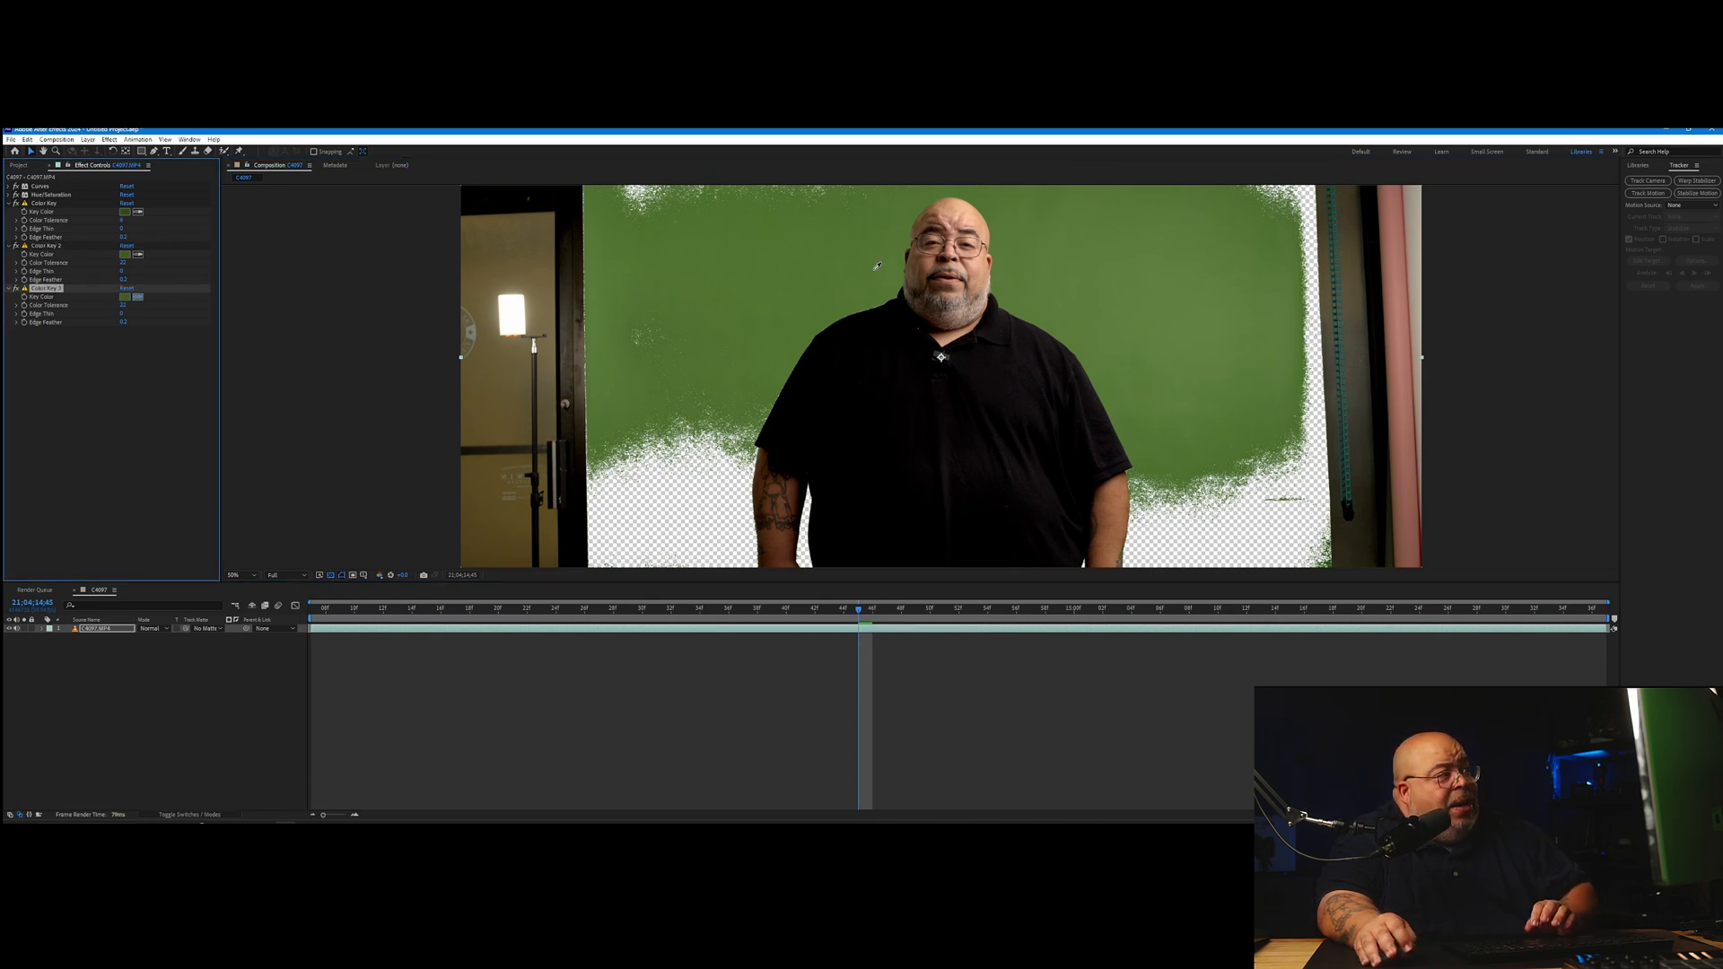
left_click(701, 410)
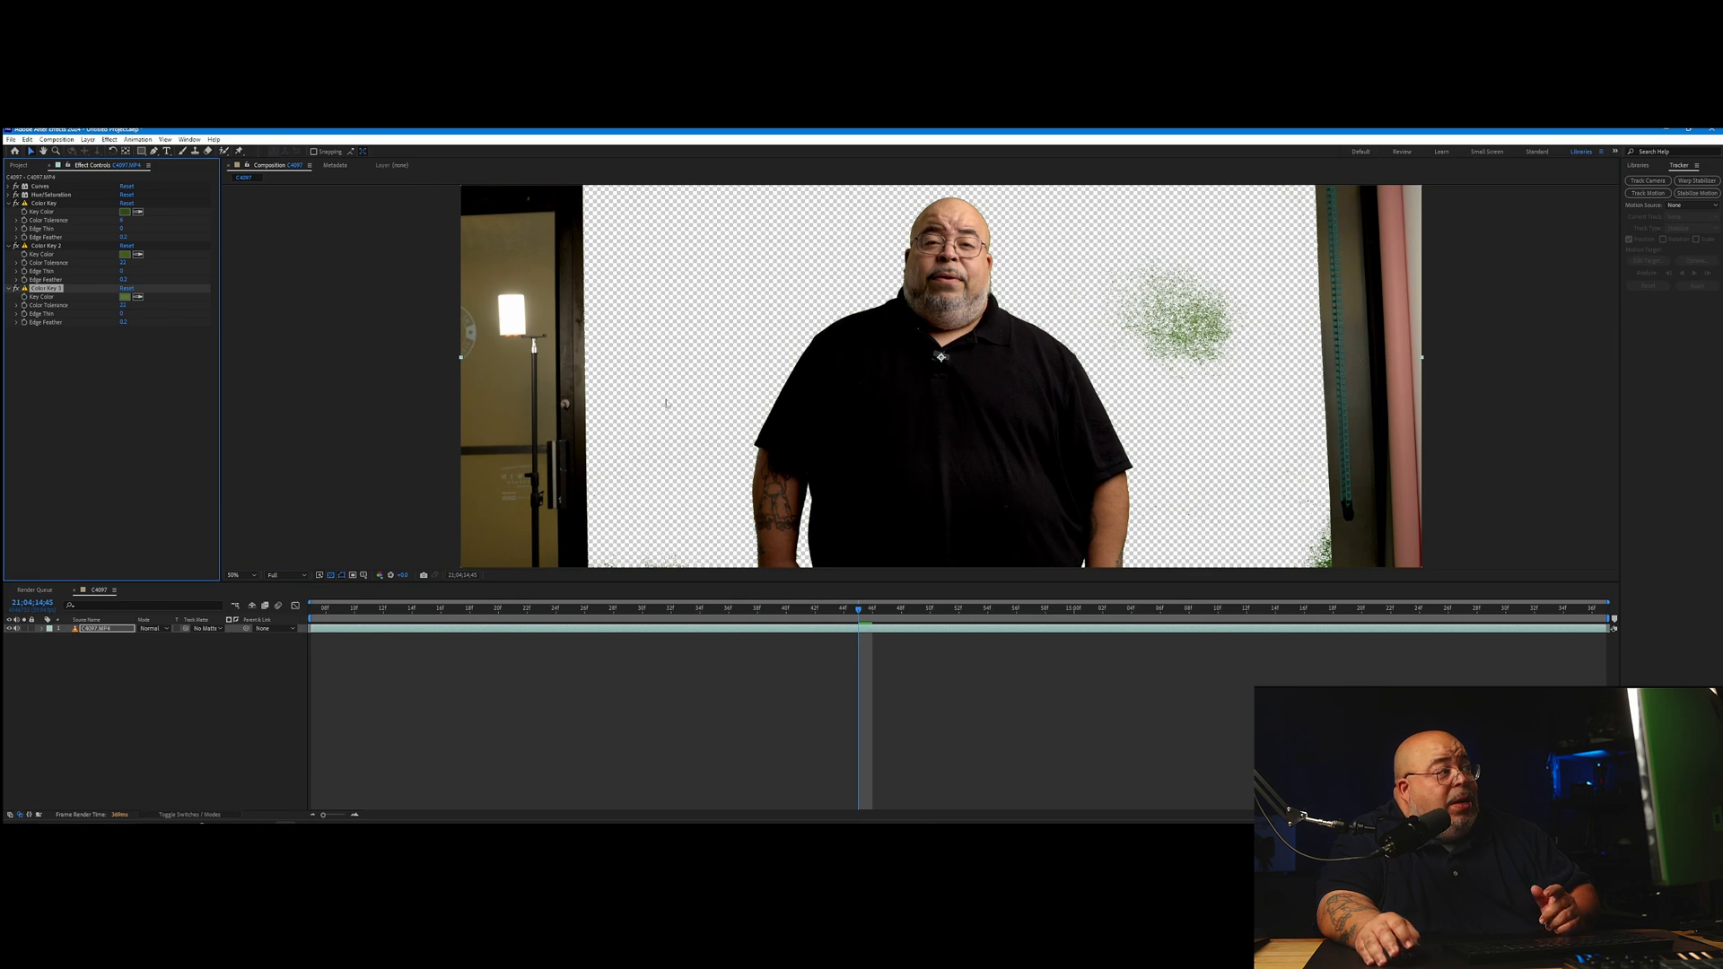
scroll(772, 340, "up", 1)
scroll(776, 342, "down", 1)
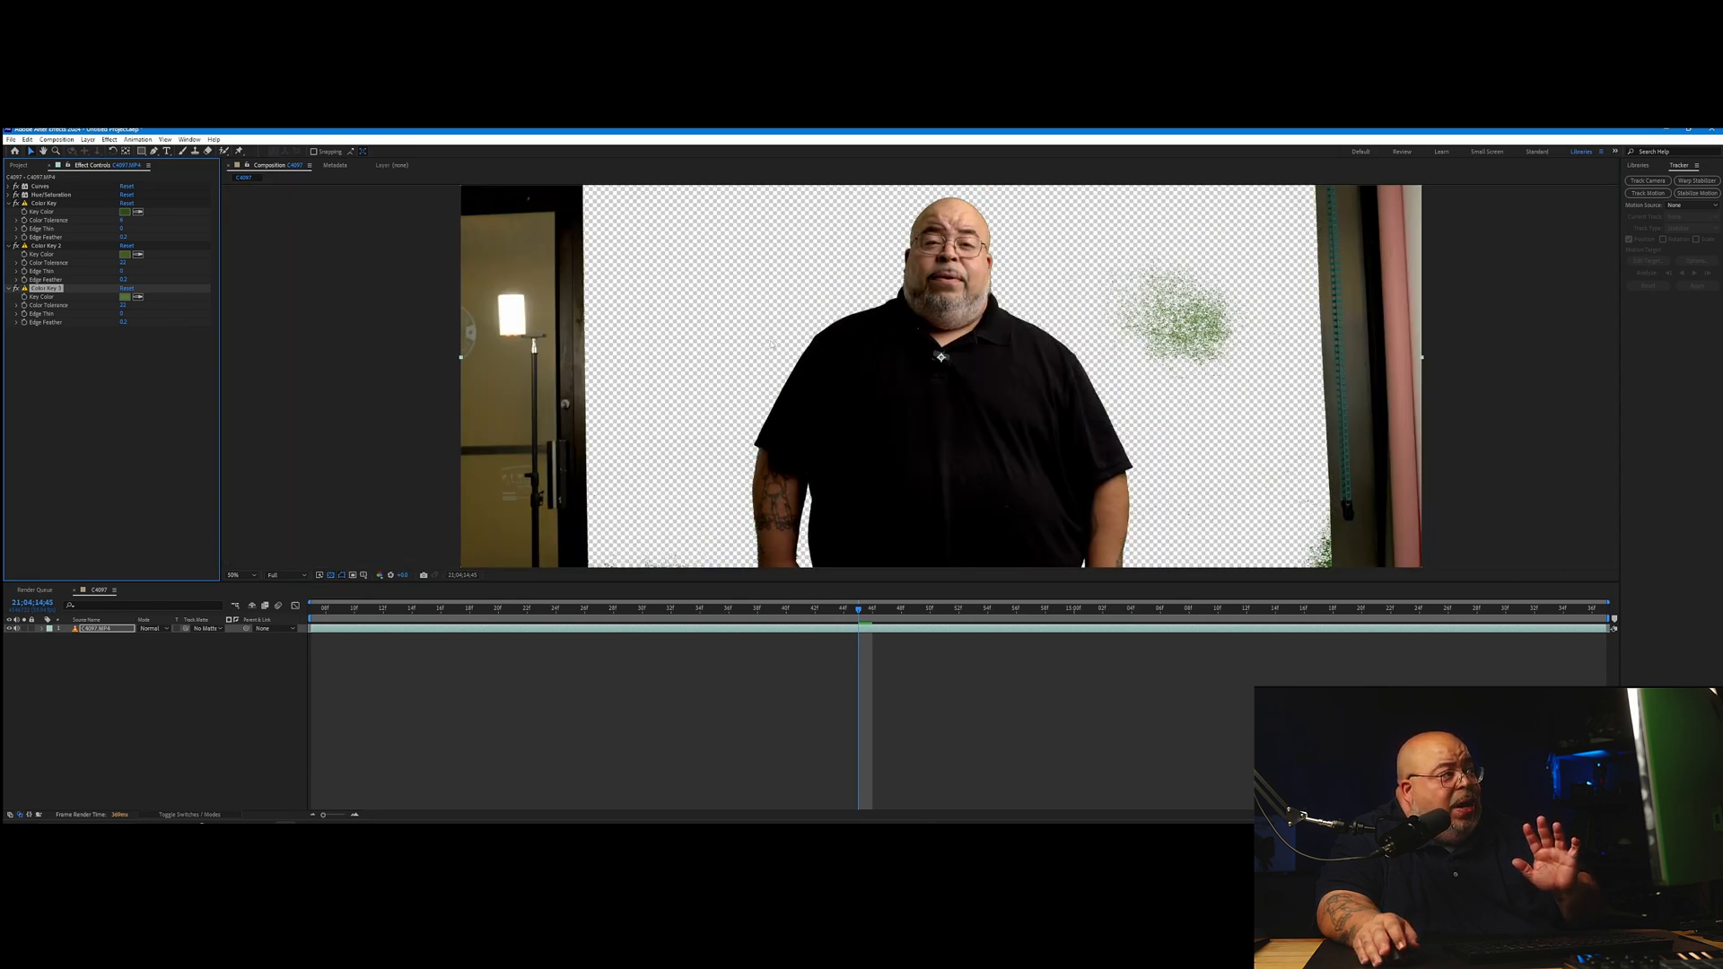
scroll(770, 340, "up", 2)
scroll(757, 326, "down", 2)
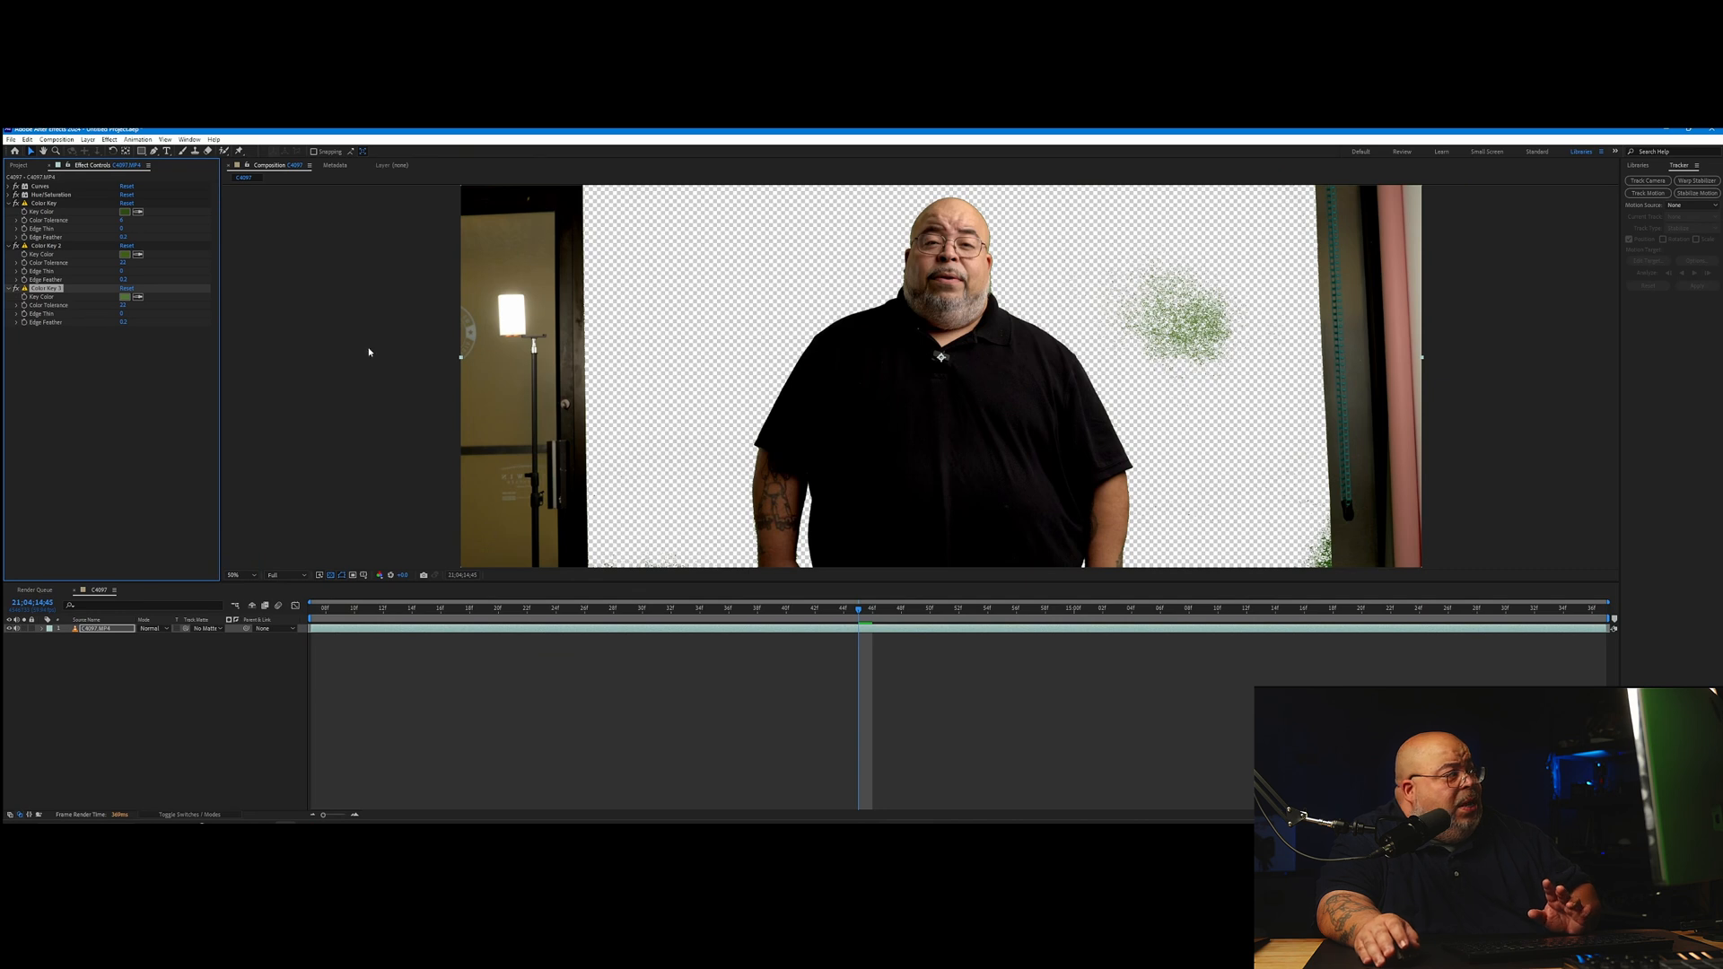
key("ctrl+d")
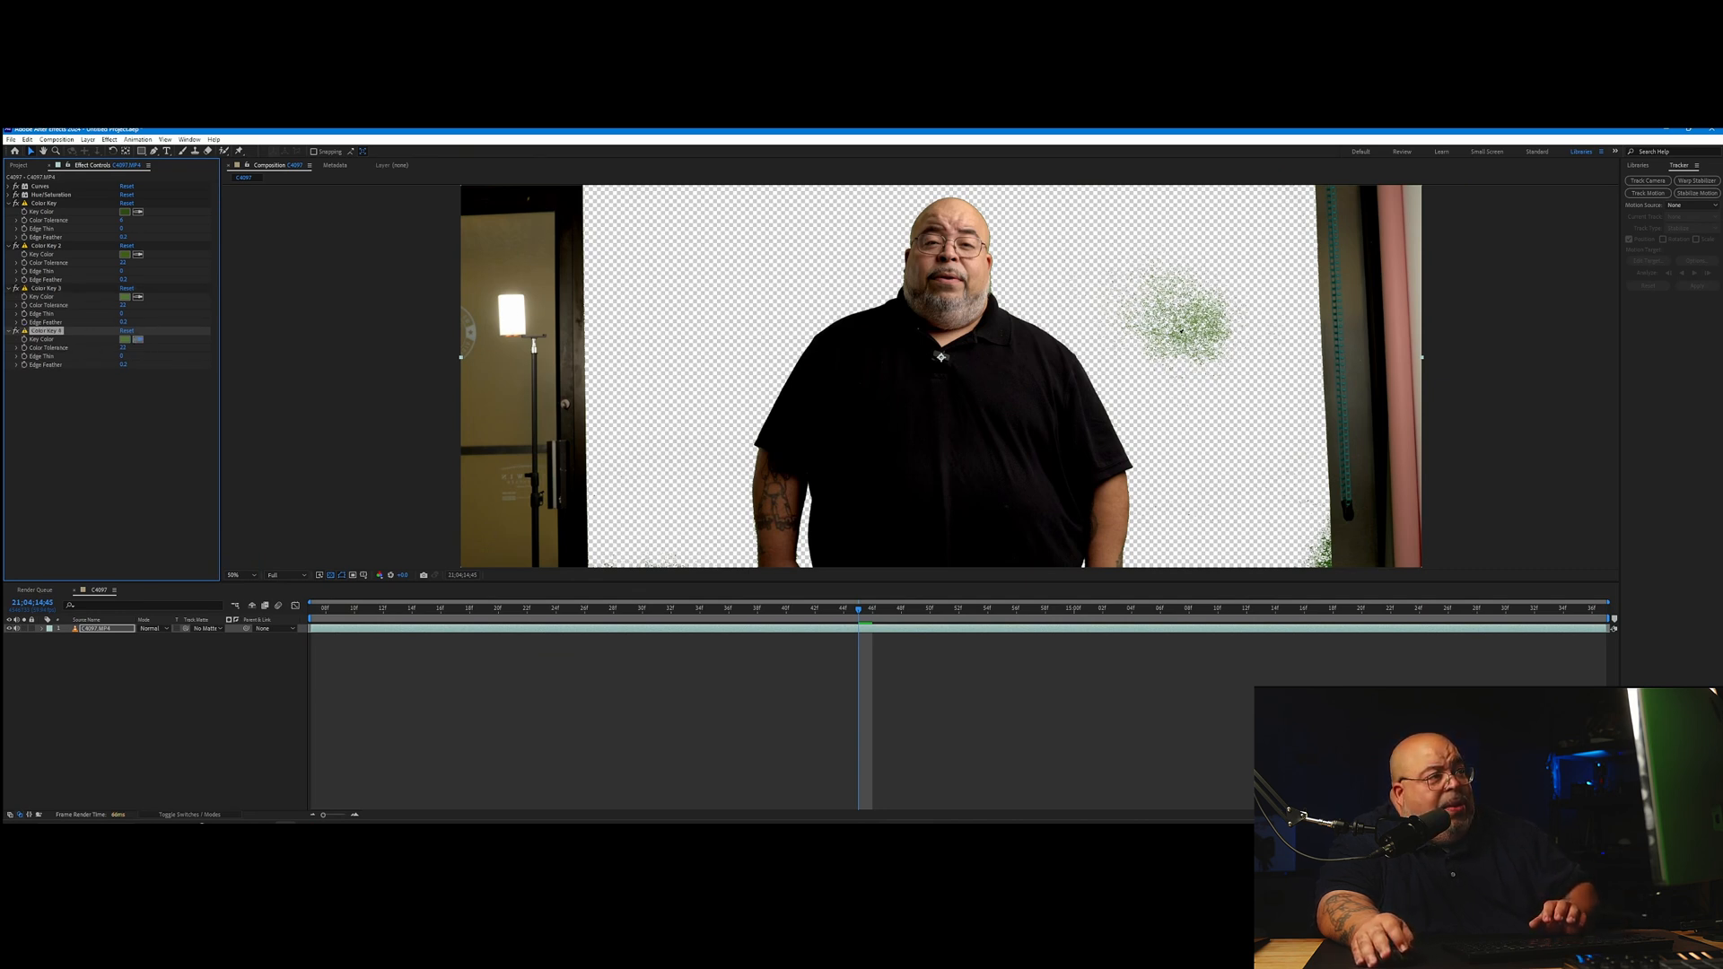
left_click(1177, 340)
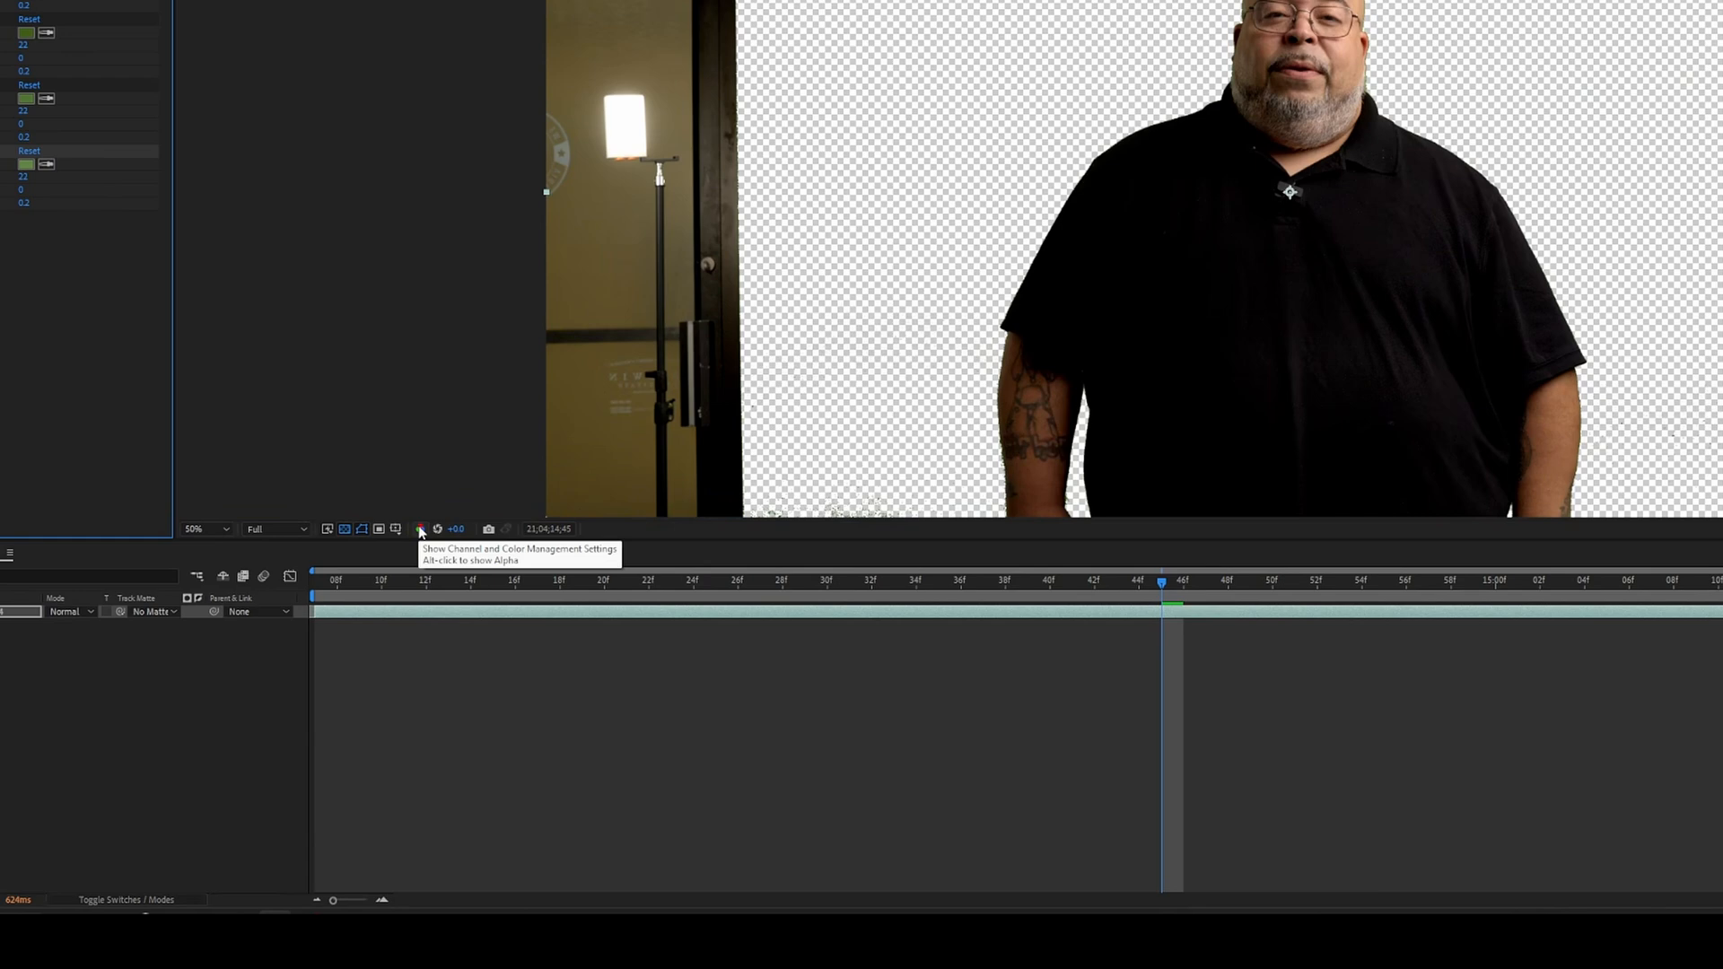
Step: Inspect the key's matte in the Alpha channel view, return to RGB and check the key at other points on the timeline
left_click(421, 530)
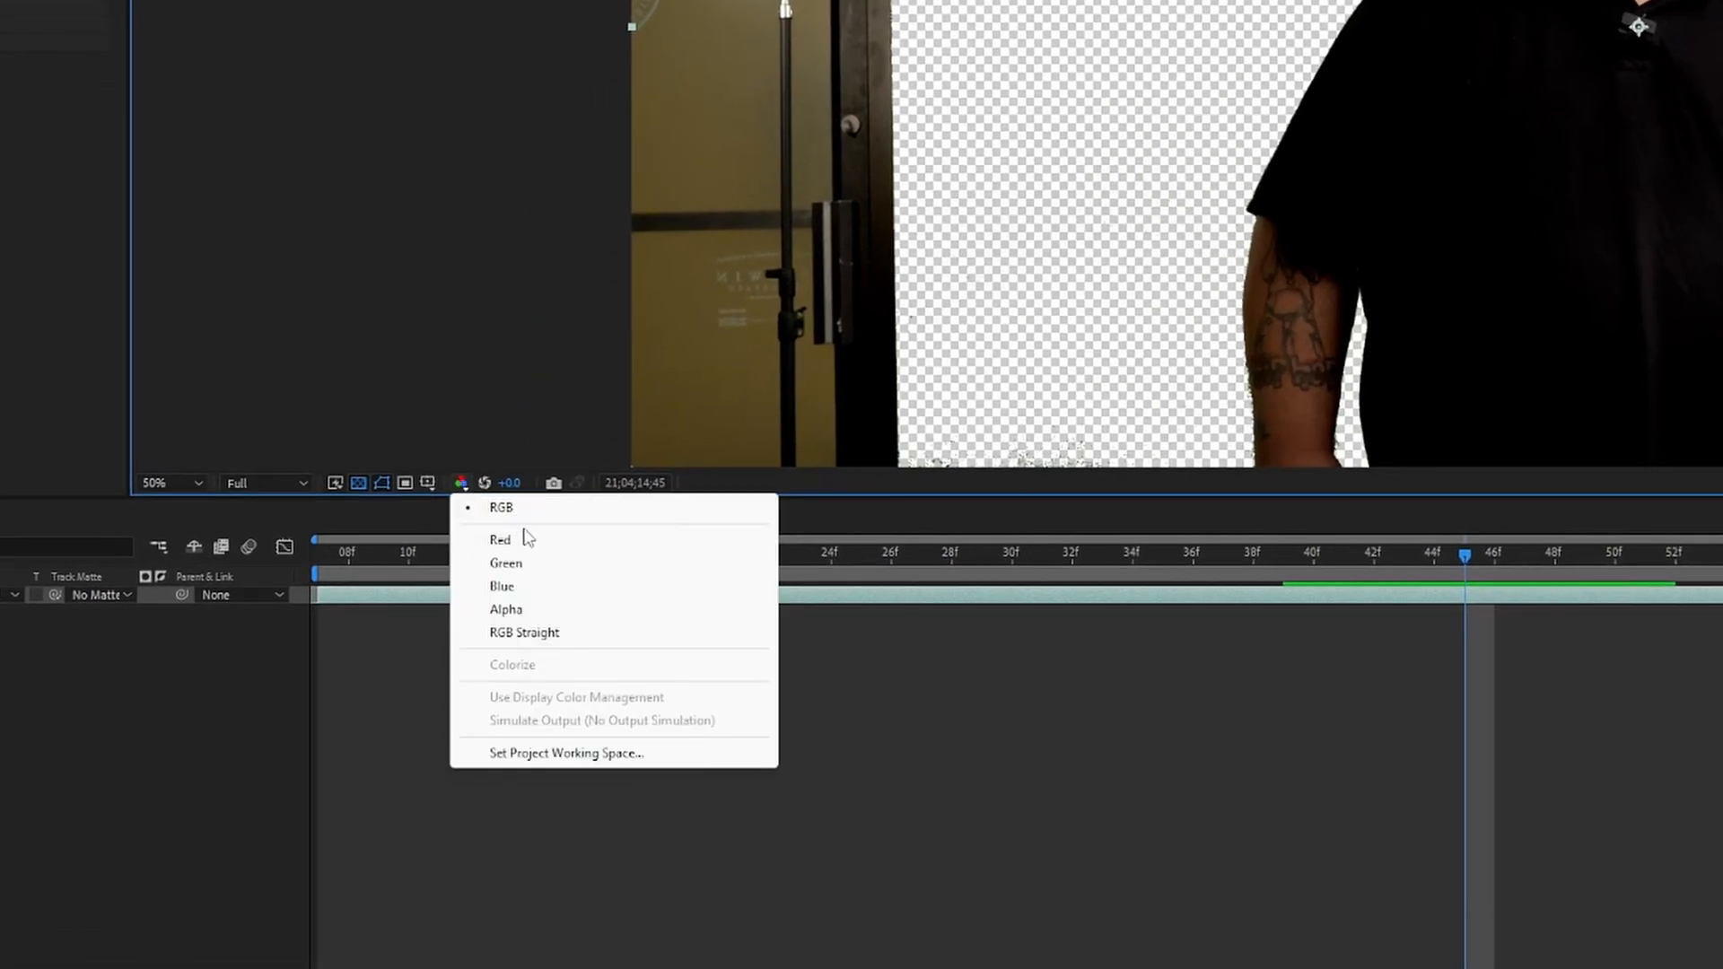
left_click(505, 610)
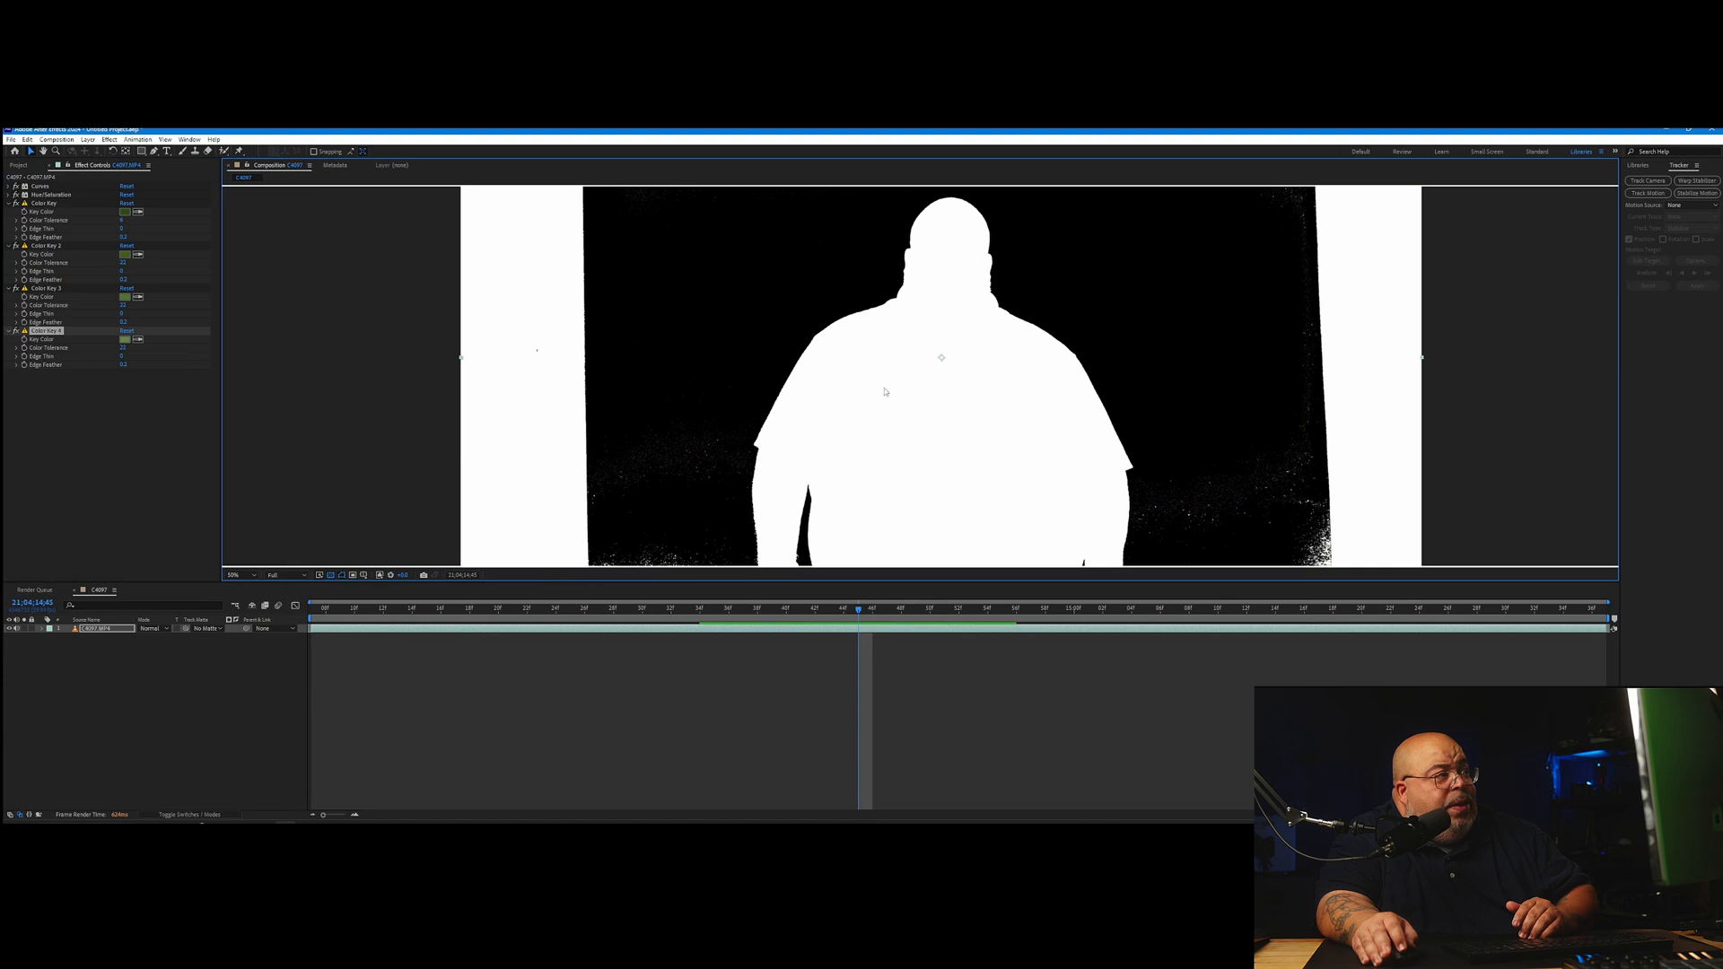
scroll(1018, 442, "down", 2)
left_click_drag(1008, 450, 975, 406)
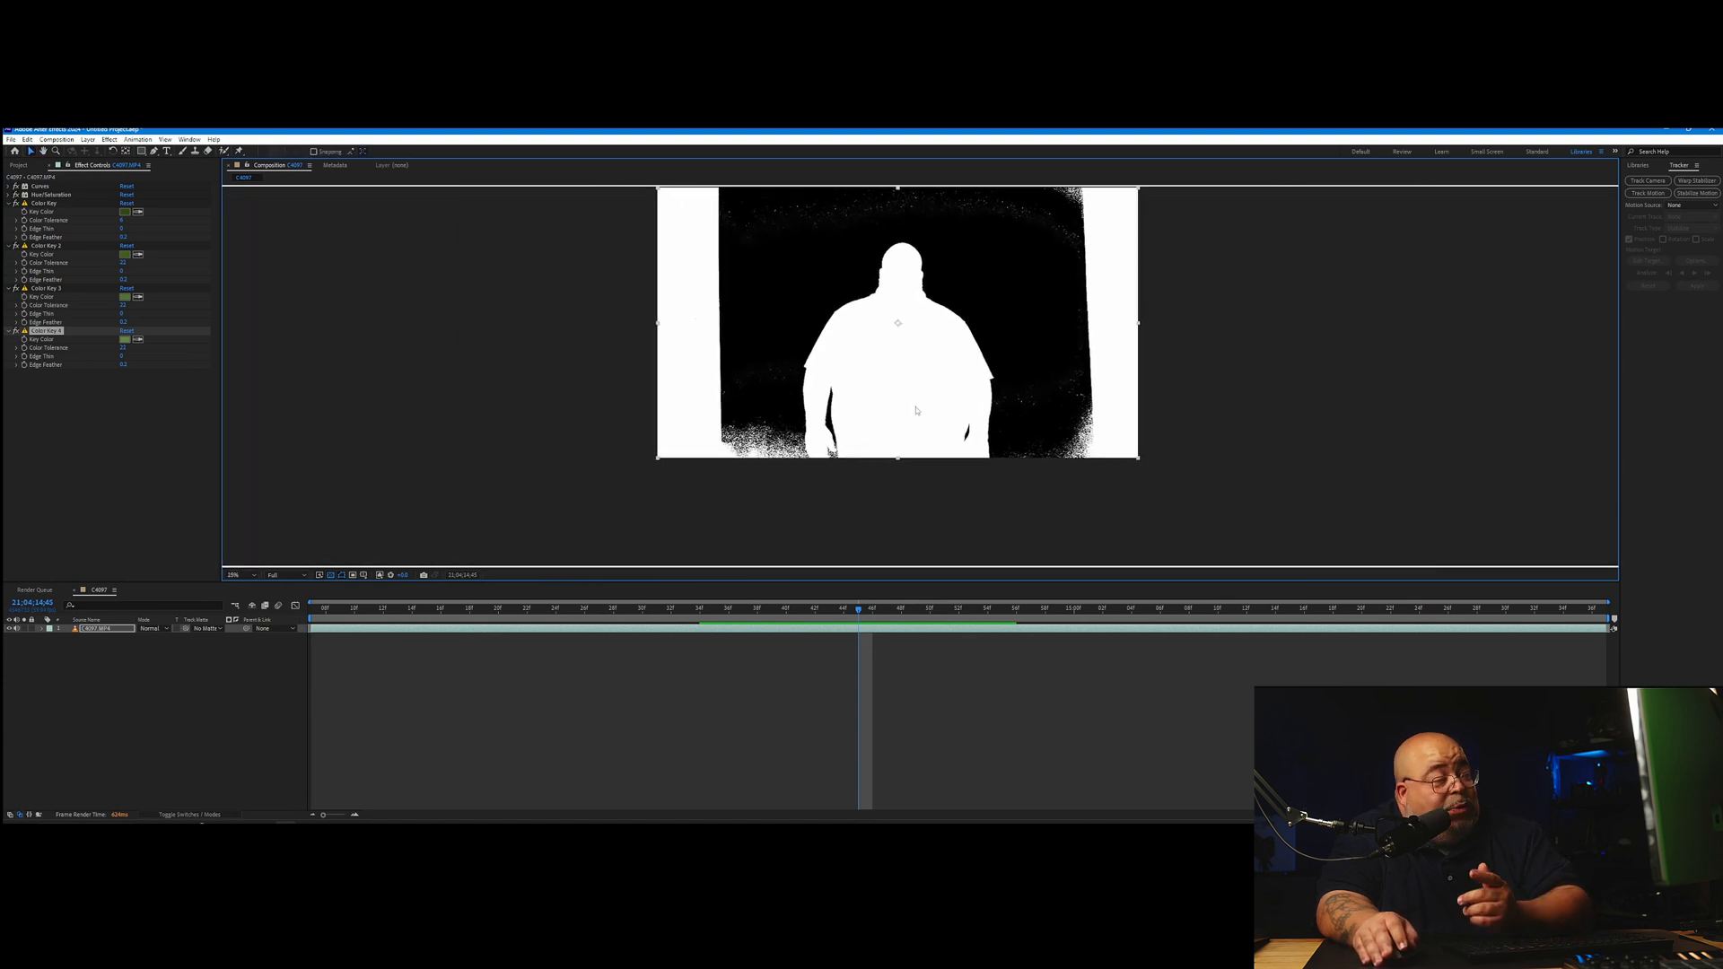
left_click(380, 575)
left_click(395, 587)
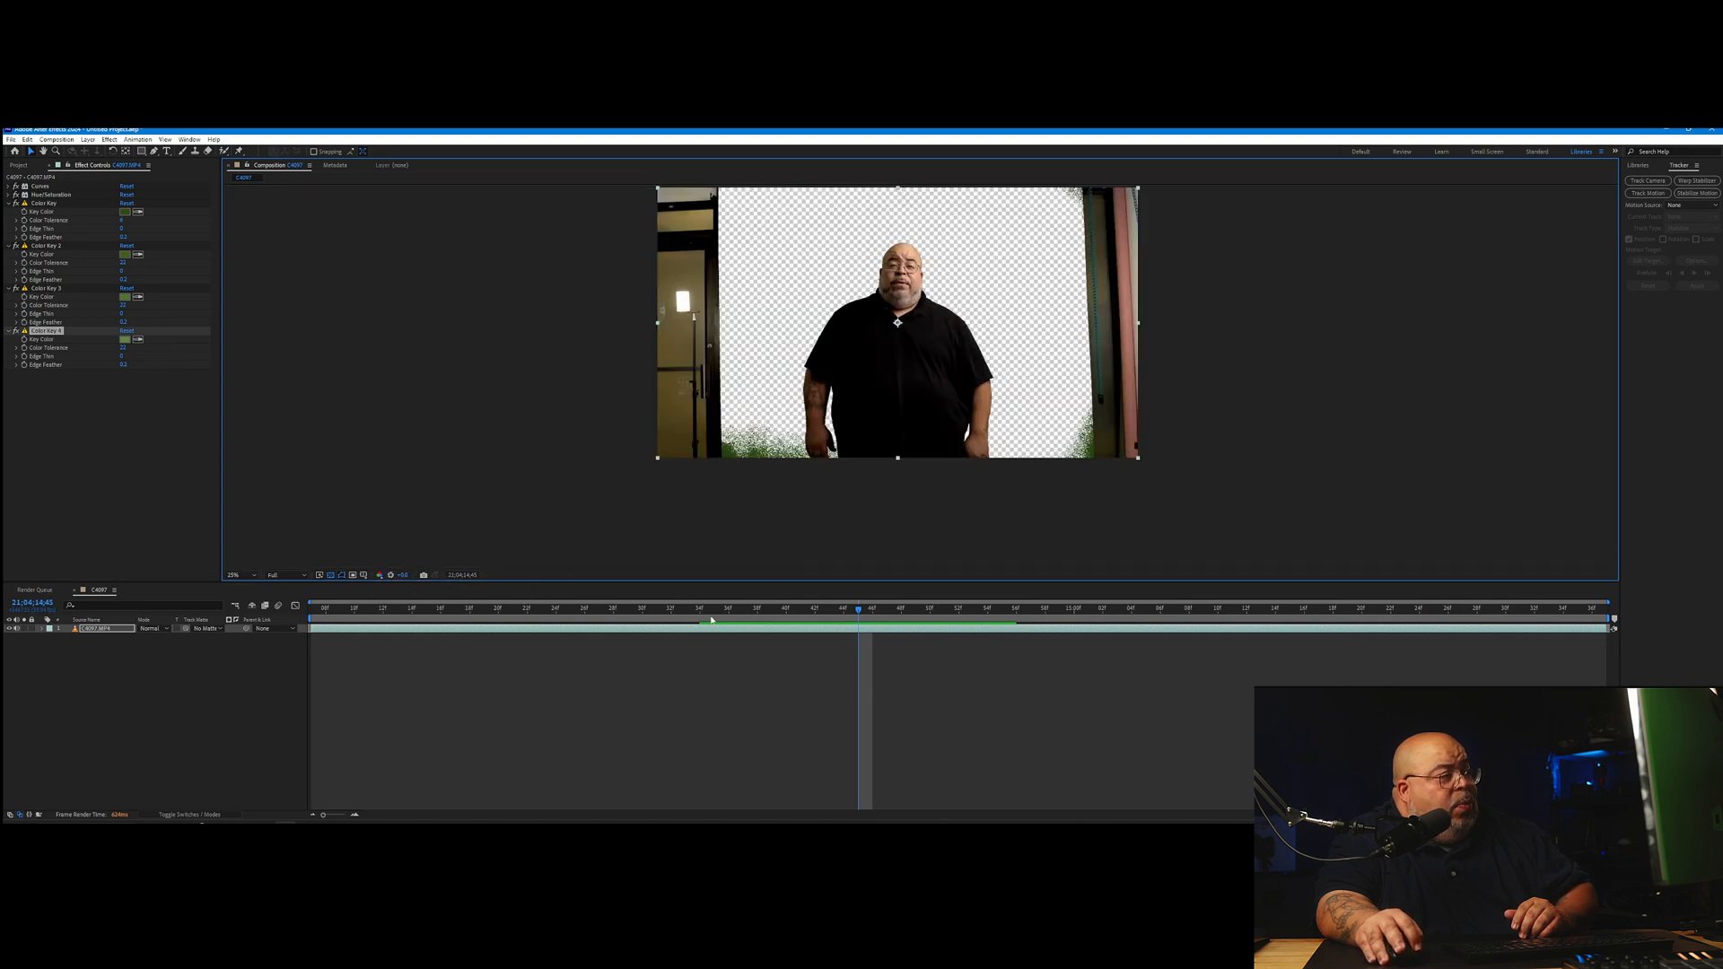
left_click_drag(686, 611, 1419, 583)
key("space")
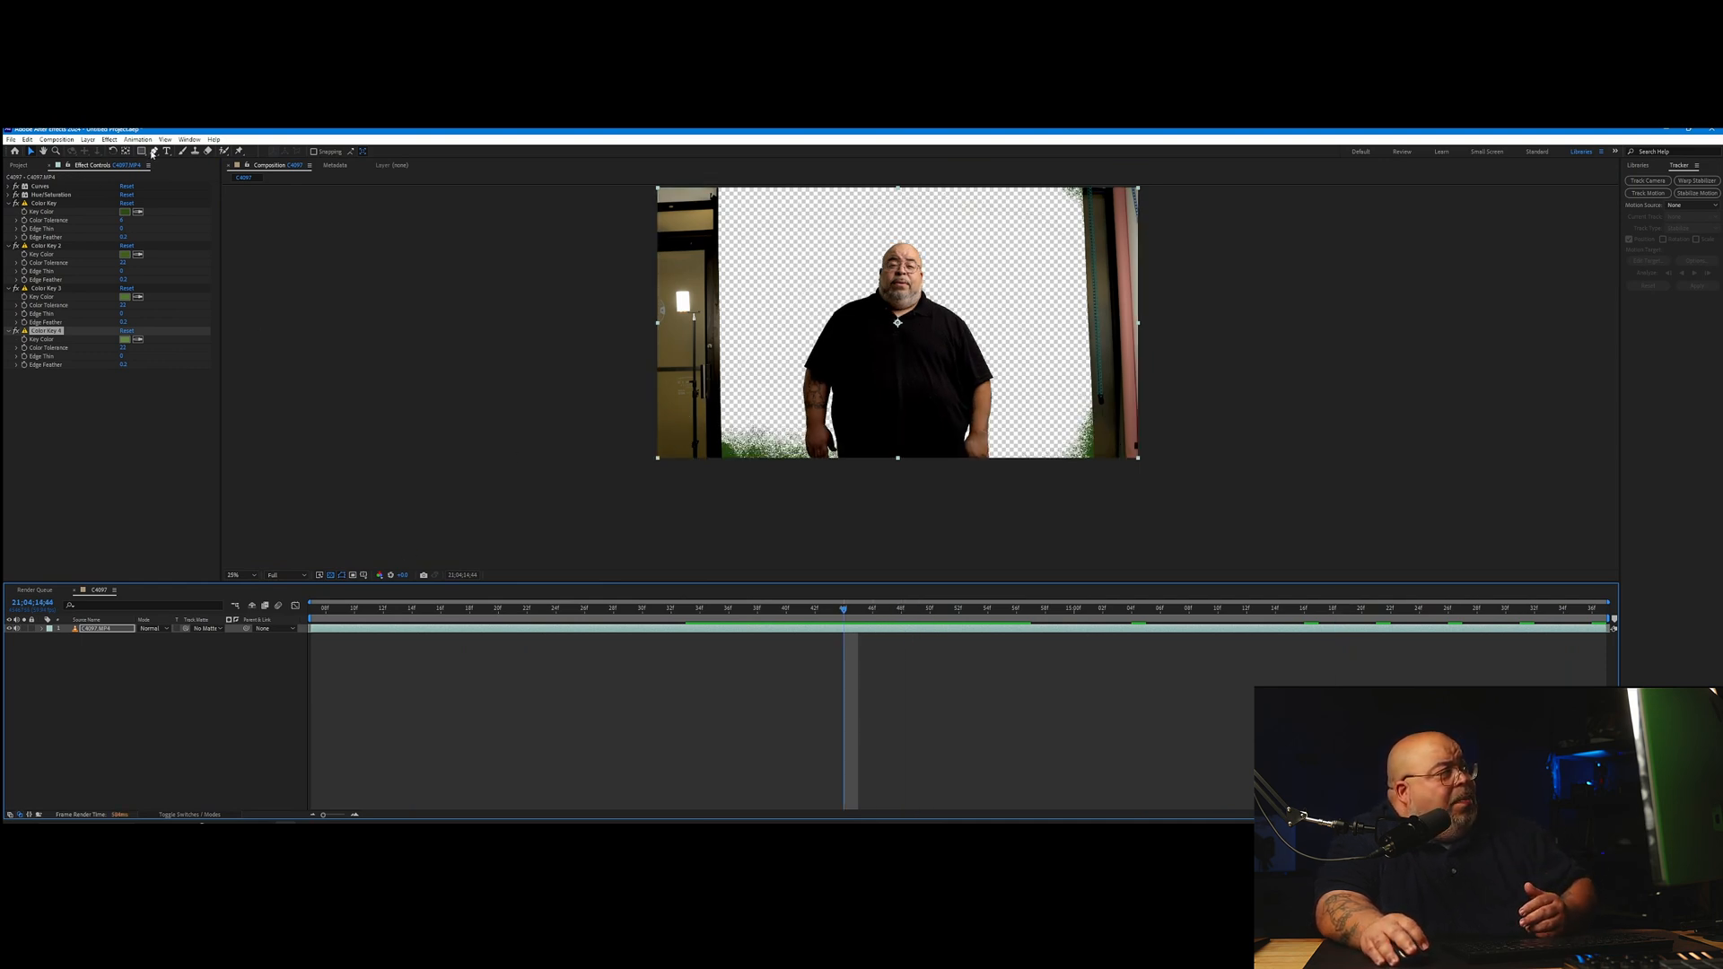
Step: Draw a closed garbage mask around the subject with the Pen tool and check it against his movement on other frames
key("g")
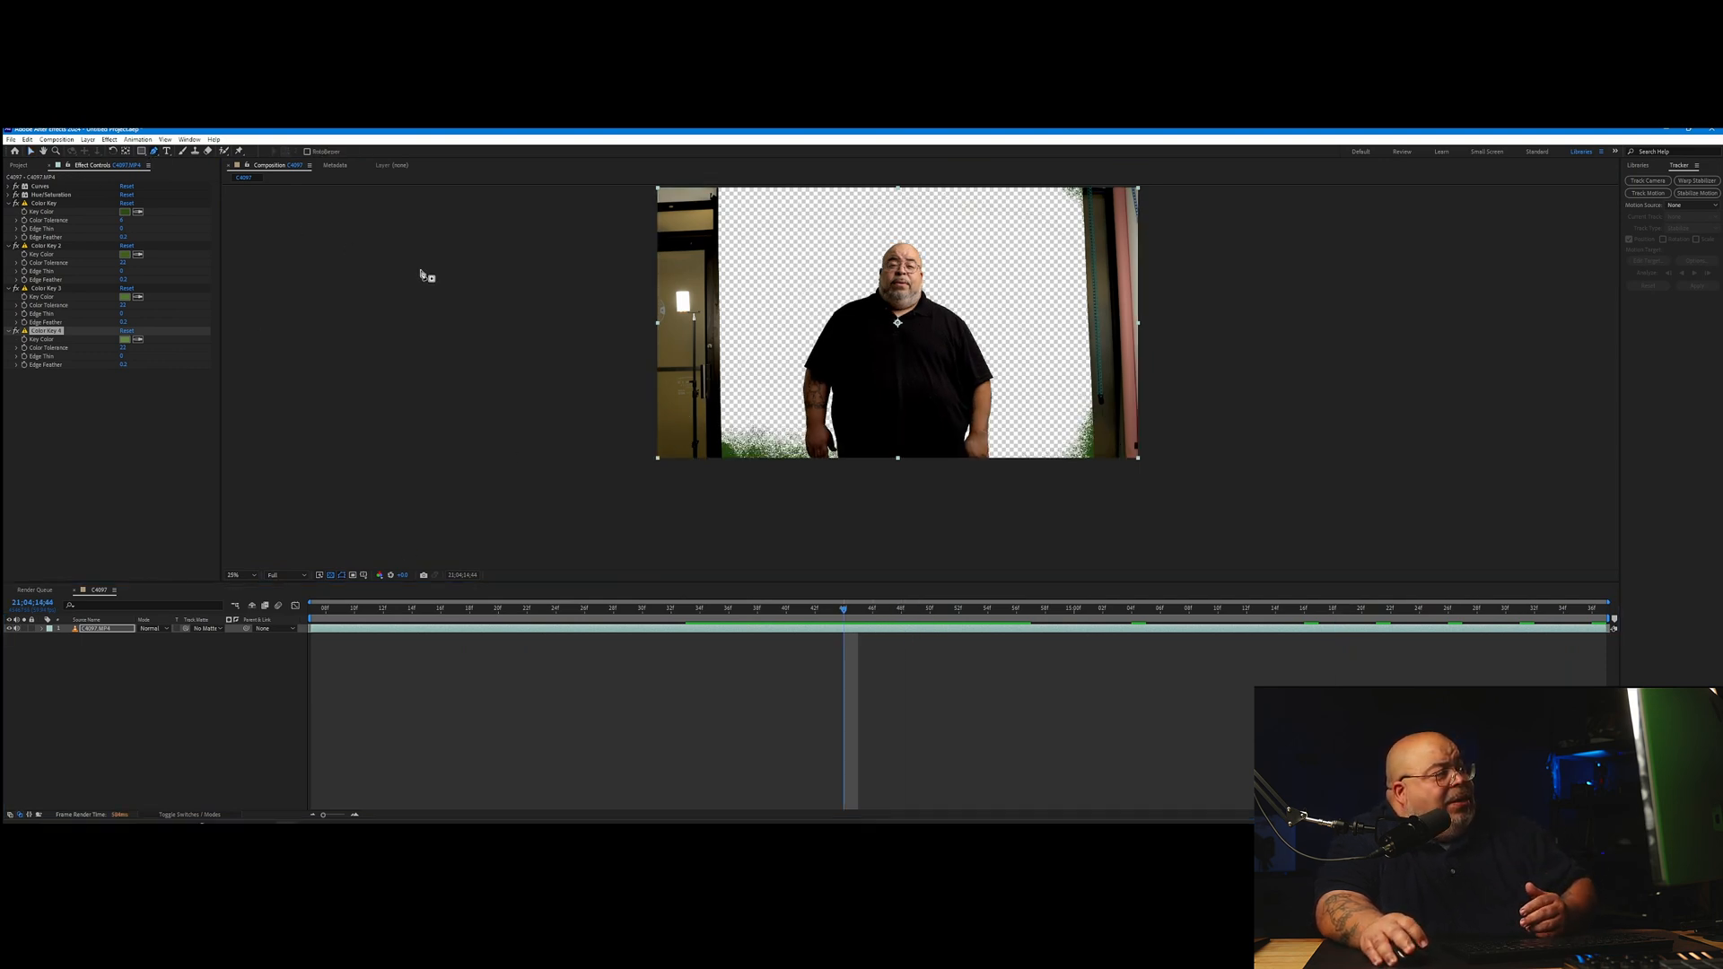
left_click(771, 464)
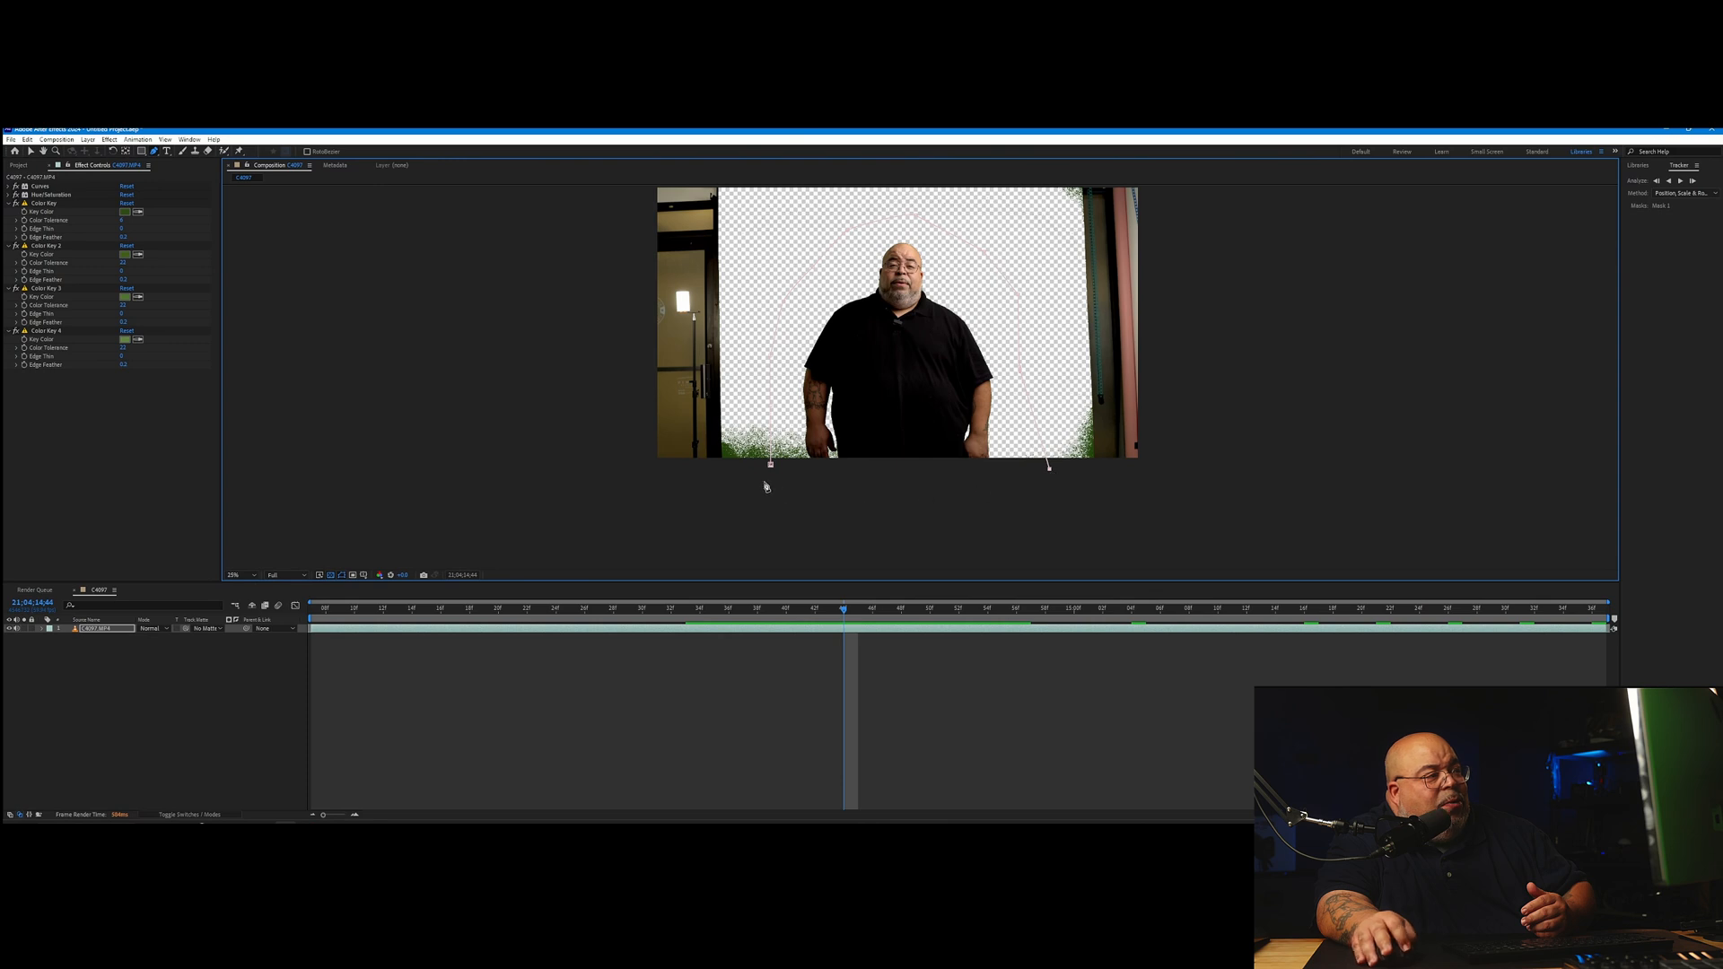
left_click(771, 465)
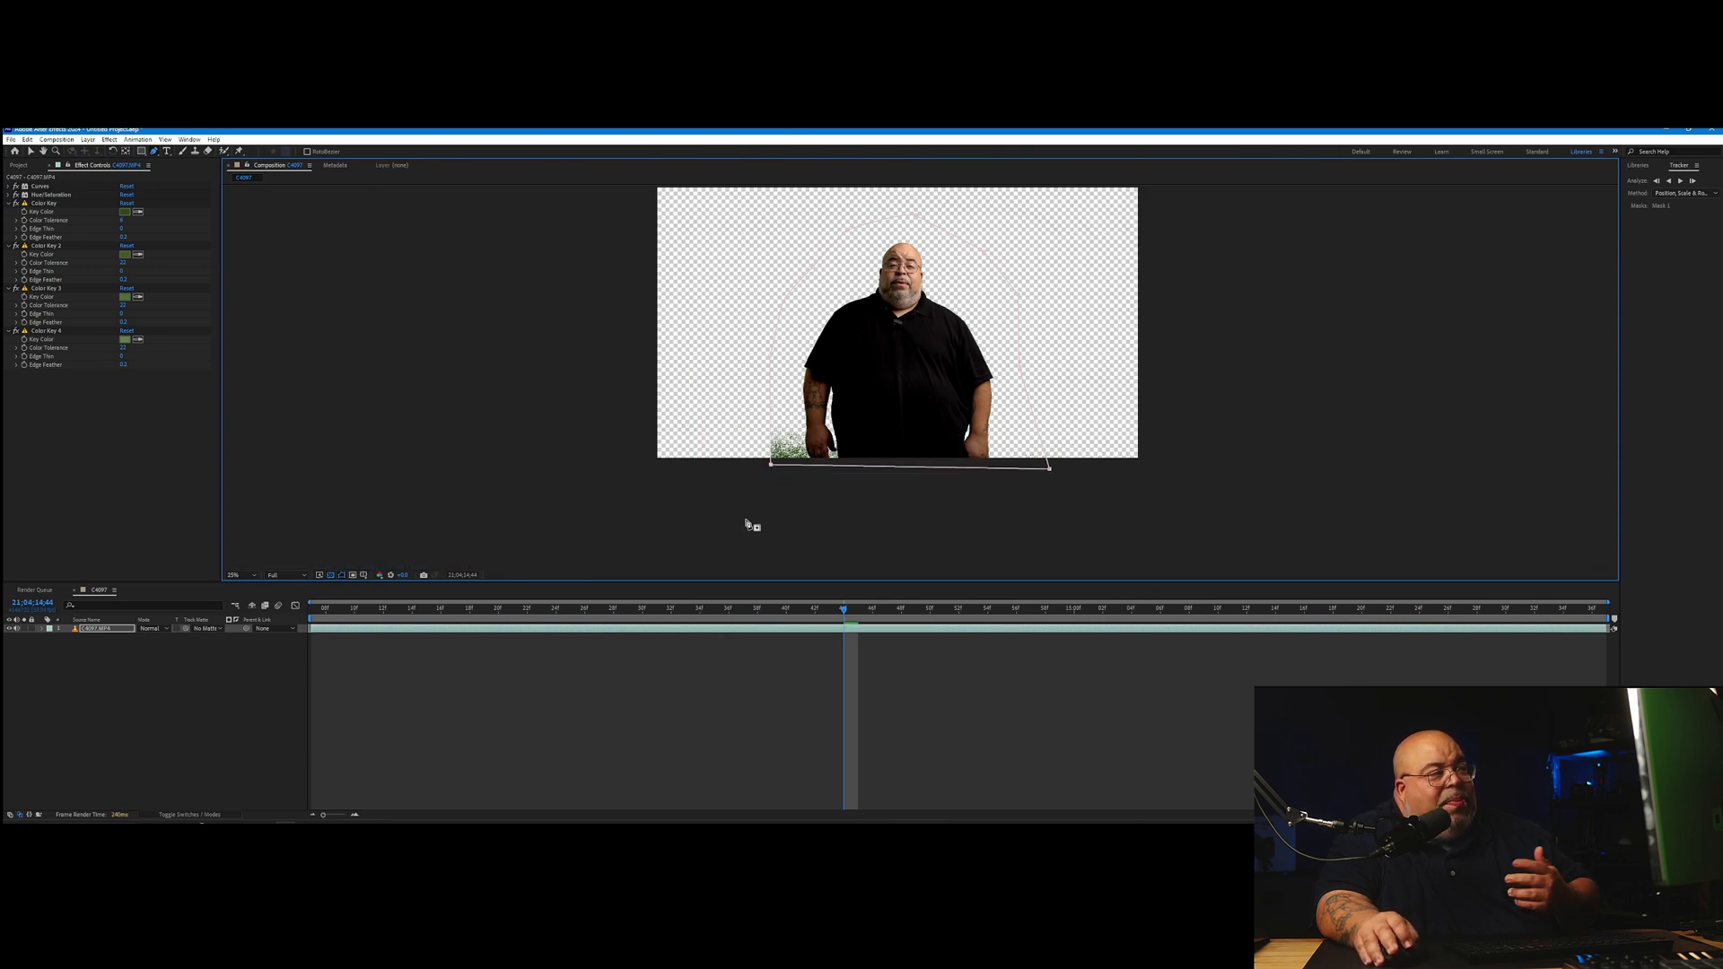
left_click_drag(841, 623, 701, 618)
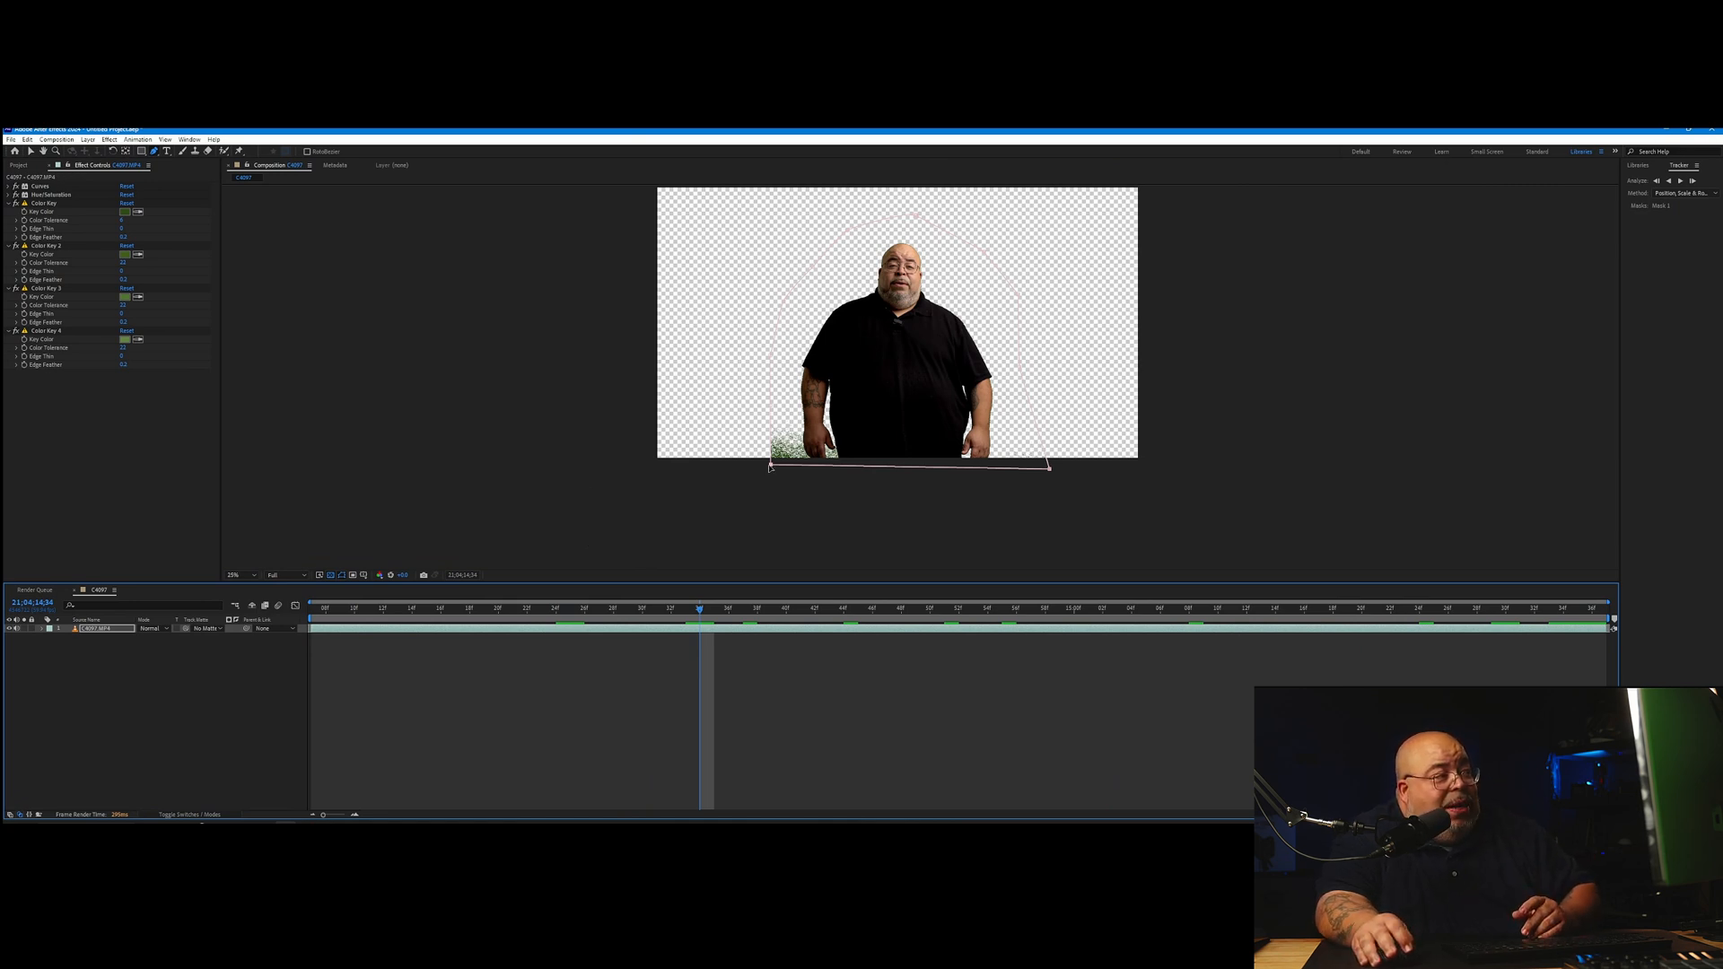
Step: Show the Alpha channel and examine the matte noise inside the mask beside the tattooed arm's hand
key("period")
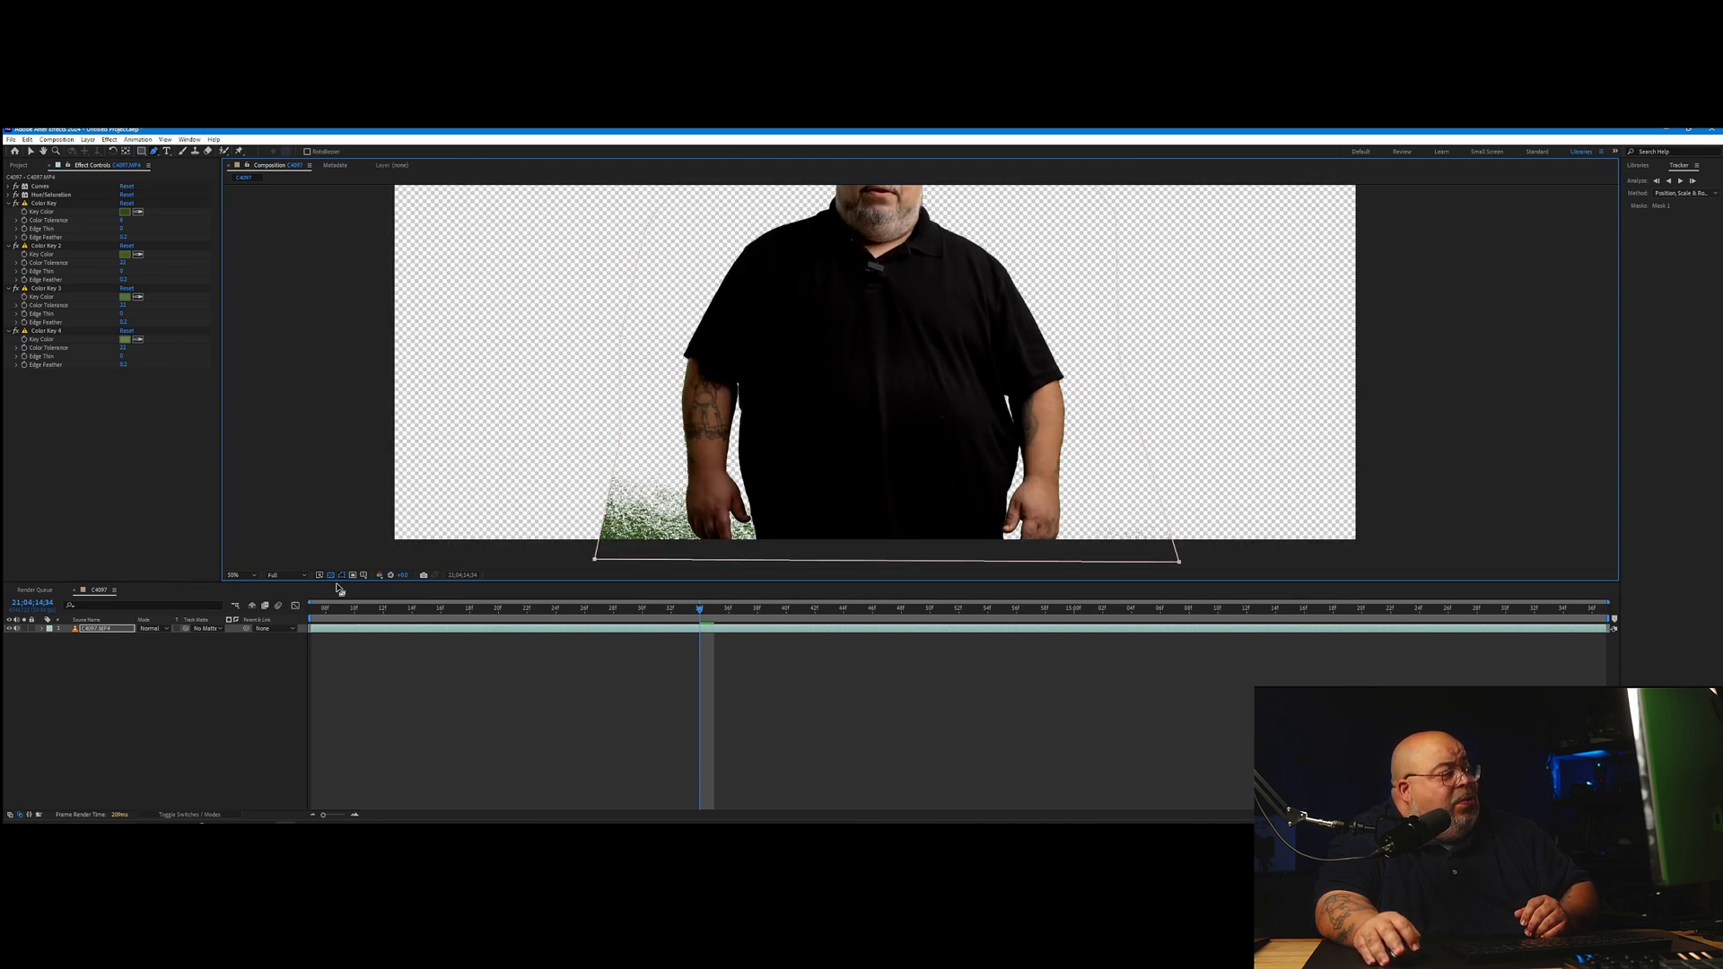
left_click(380, 580)
left_click(444, 647)
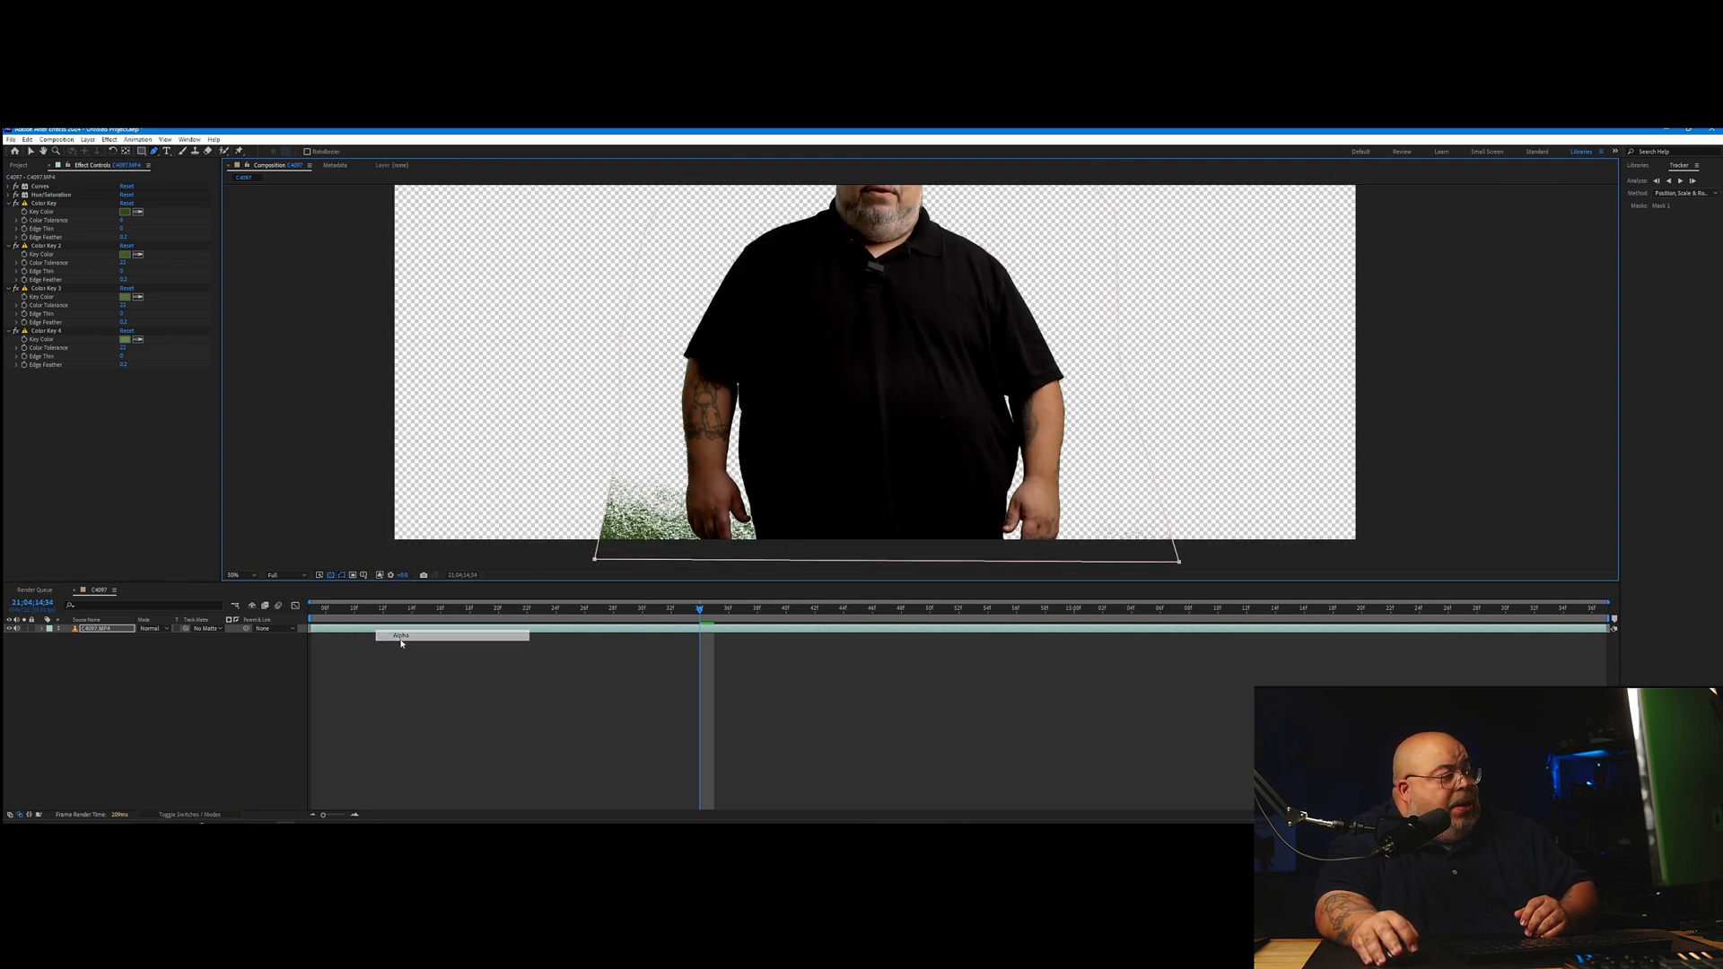
left_click_drag(760, 473, 775, 409)
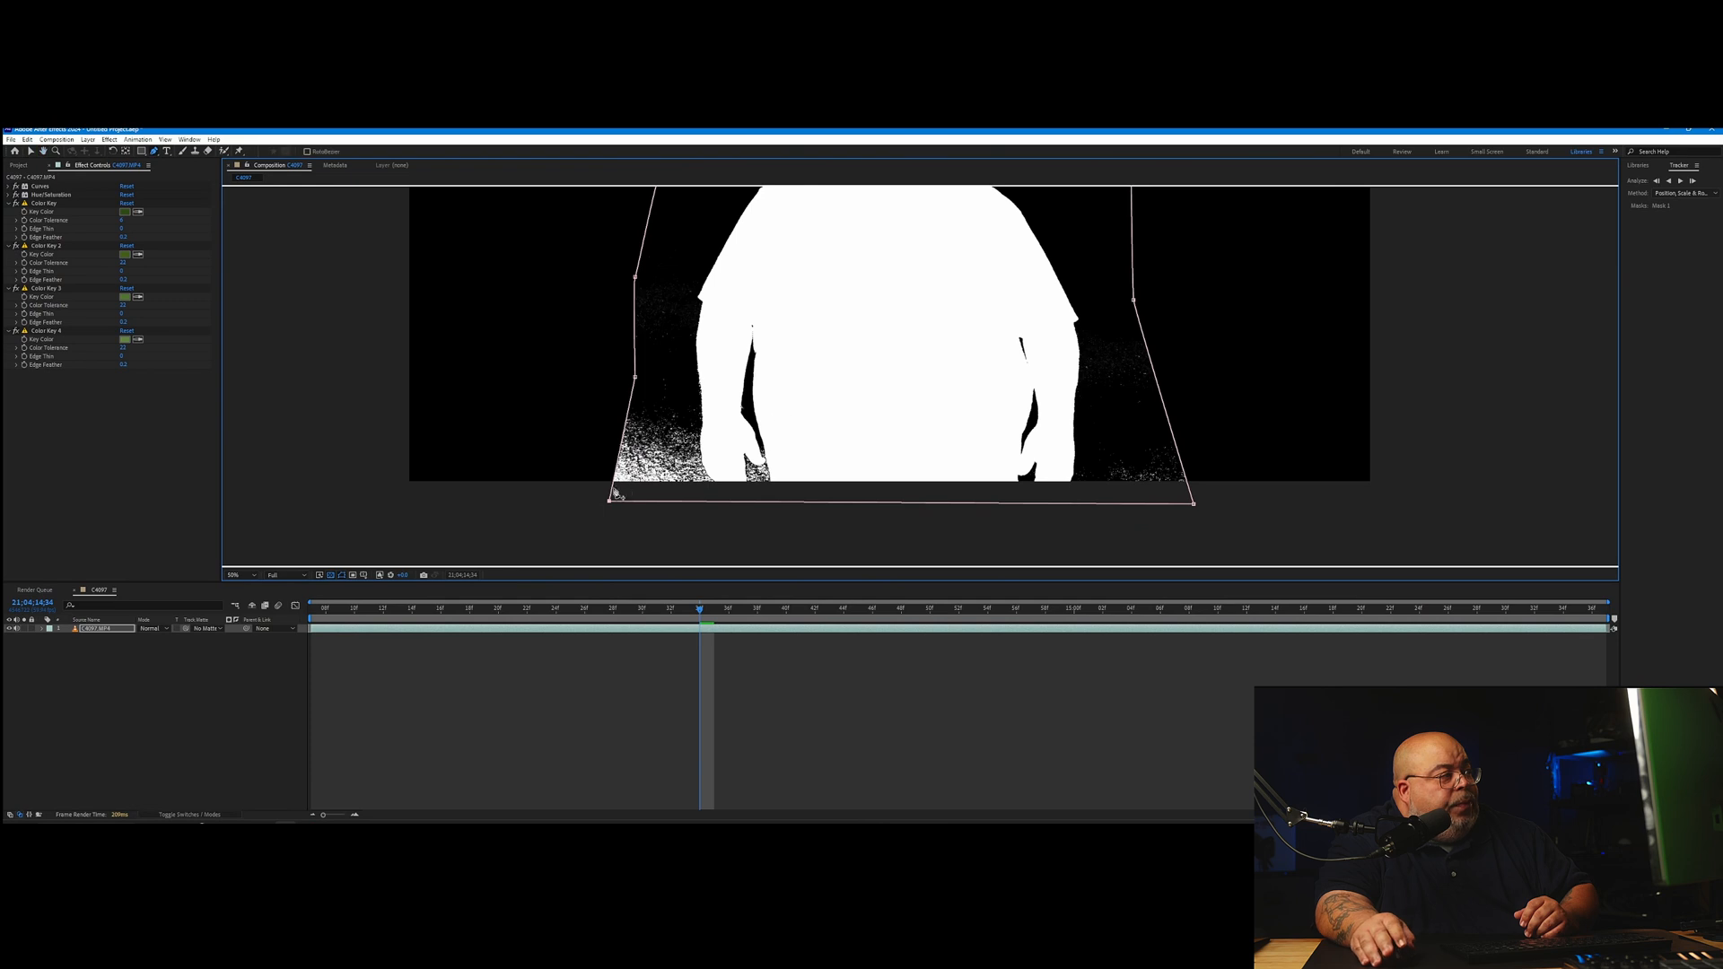
Step: Duplicate the fourth Color Key and sample the copy's key color from the noisy lower corner of the mask beside the tattooed arm
left_click(49, 330)
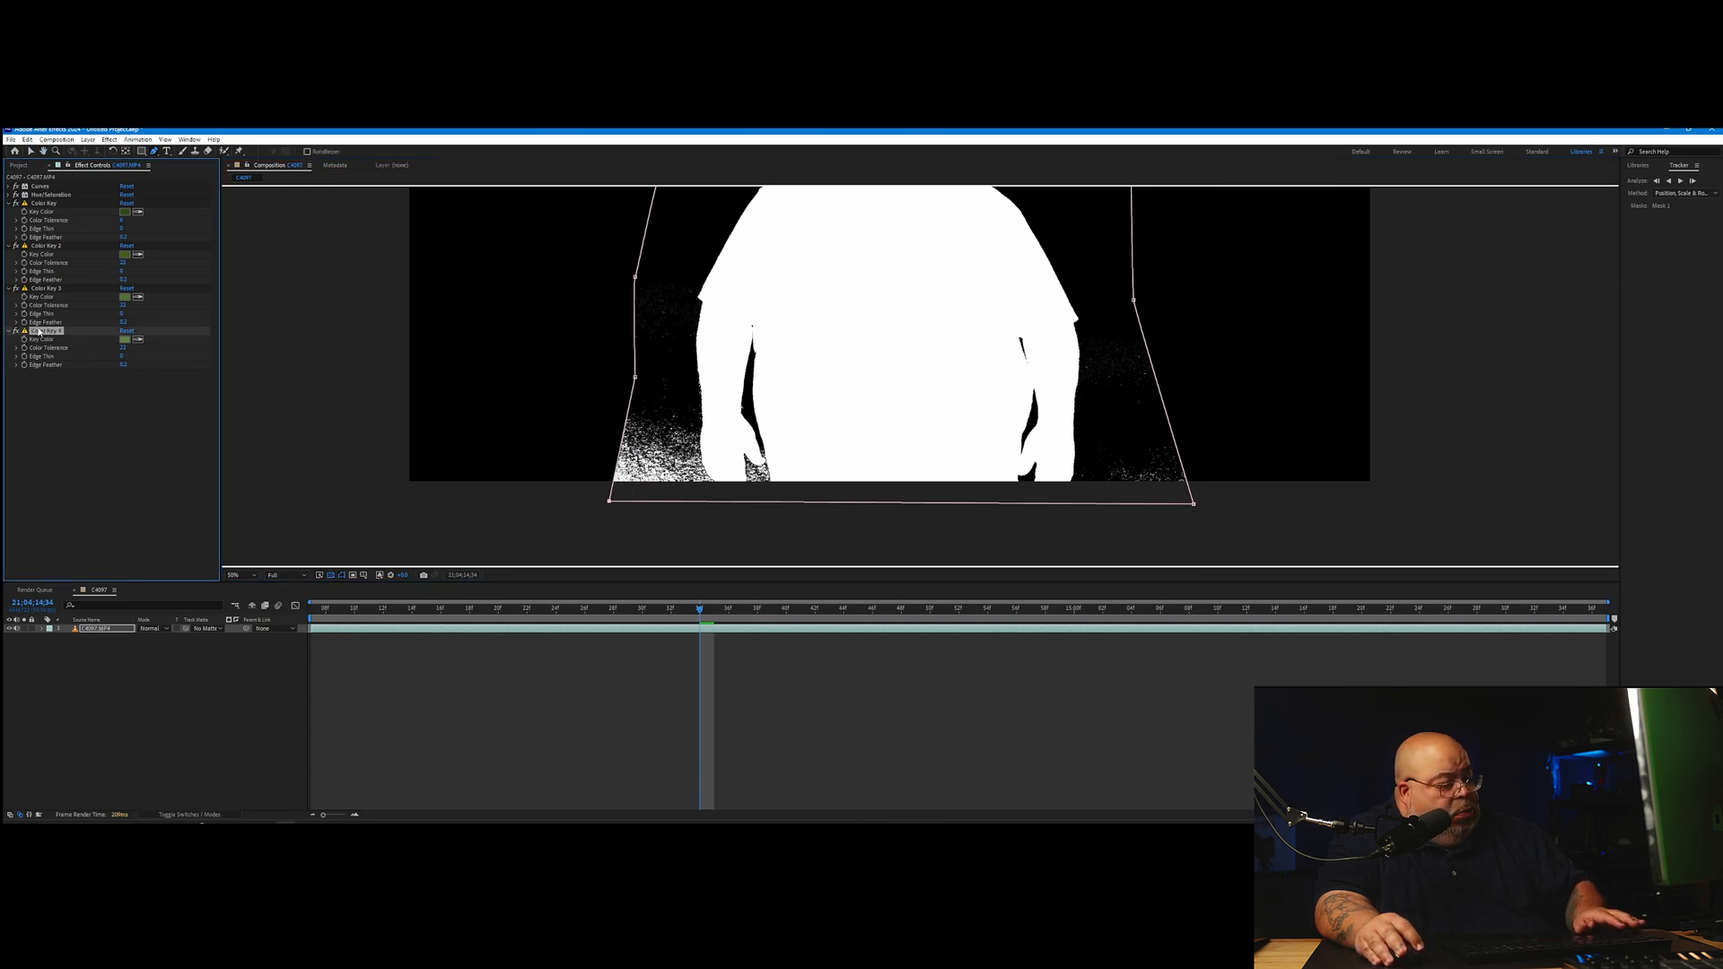
key("ctrl+d")
left_click(141, 383)
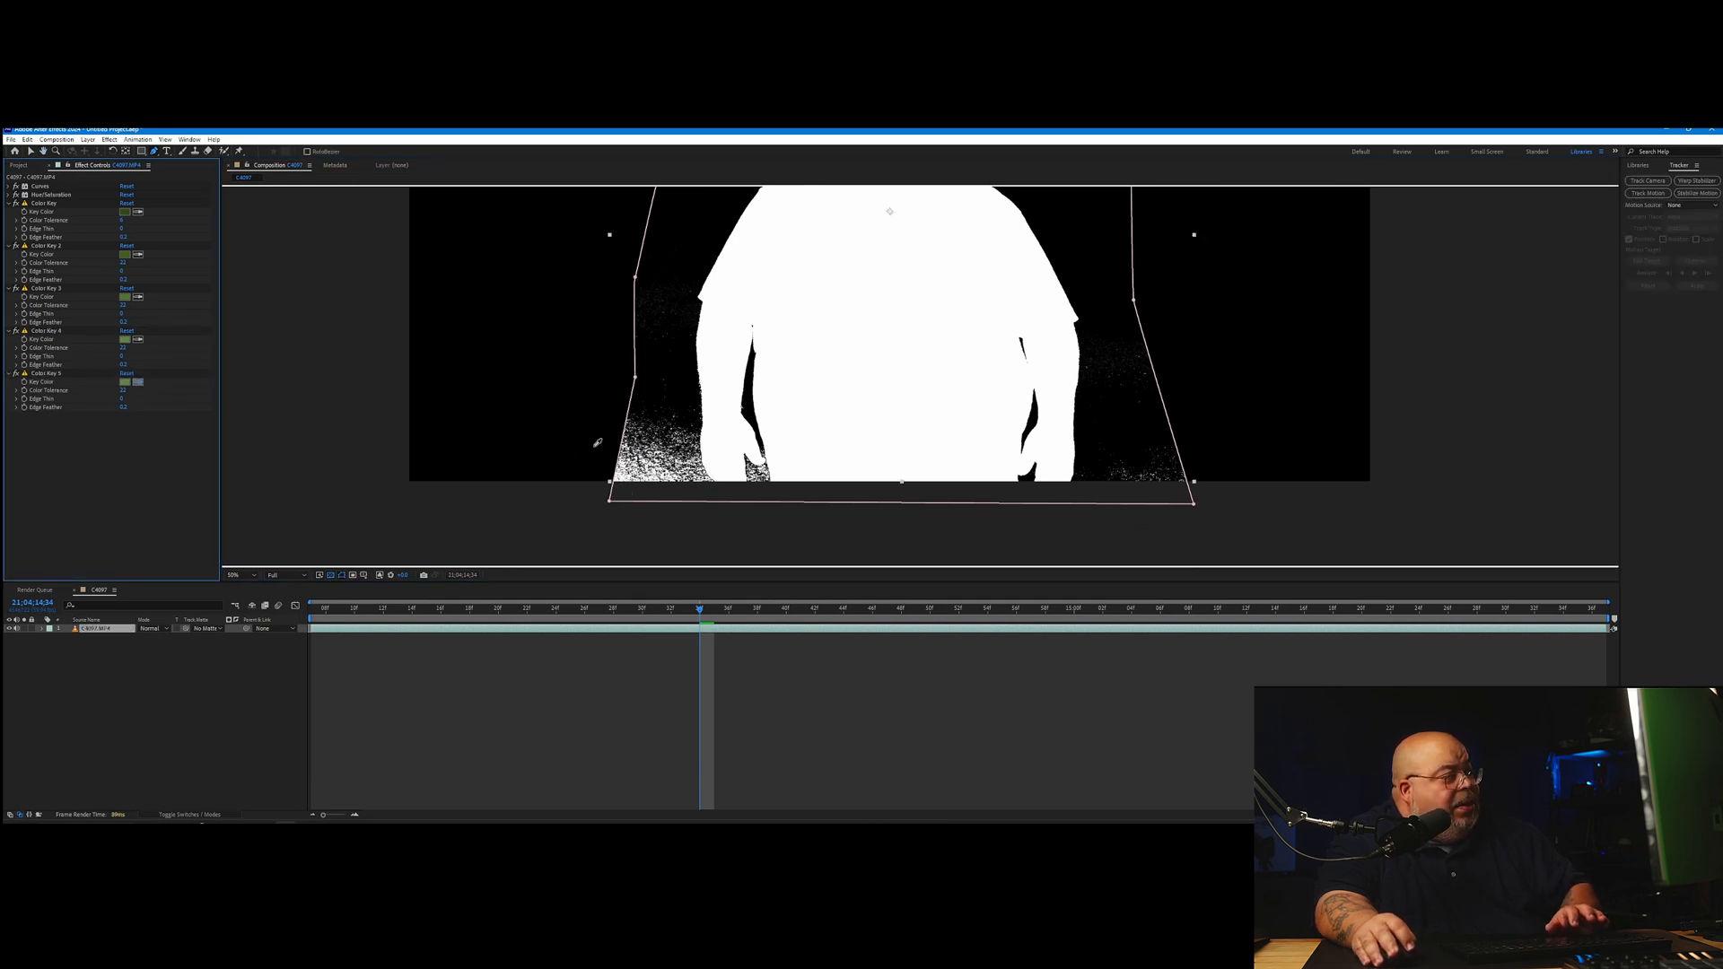
left_click(629, 506)
Step: Duplicate the fifth Color Key and sample the copy's key color from a bright speckle beside the tattooed forearm
scroll(619, 422, "up", 4)
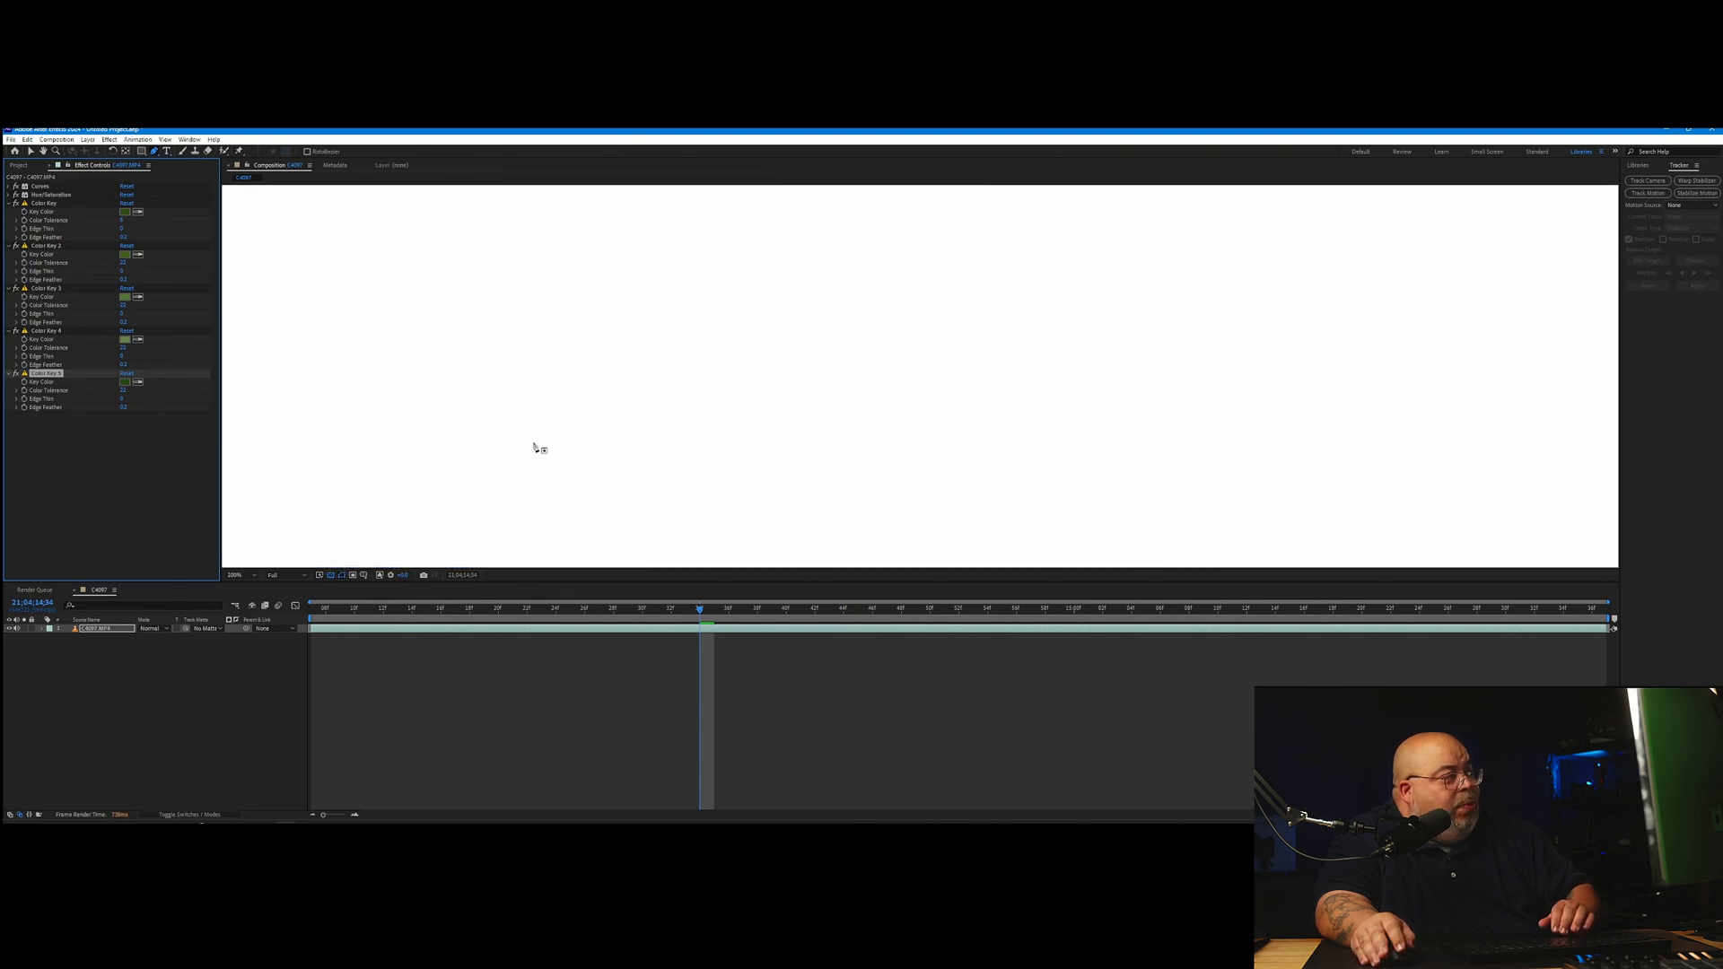
scroll(646, 420, "up", 2)
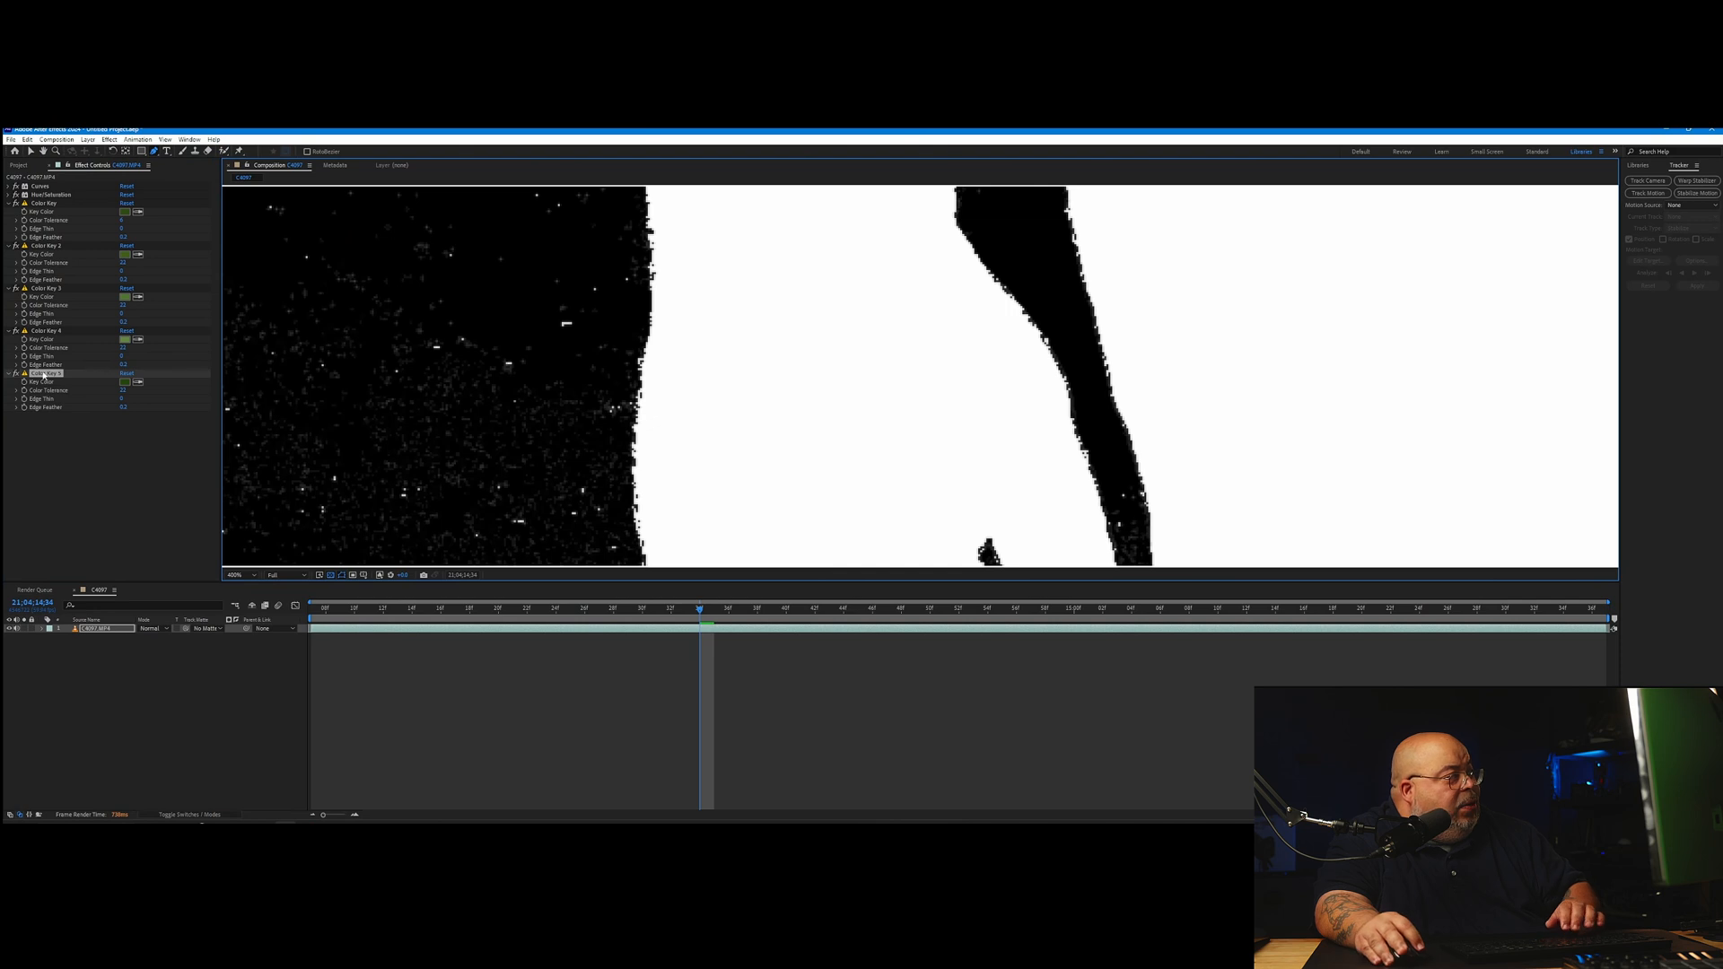
key("ctrl+d")
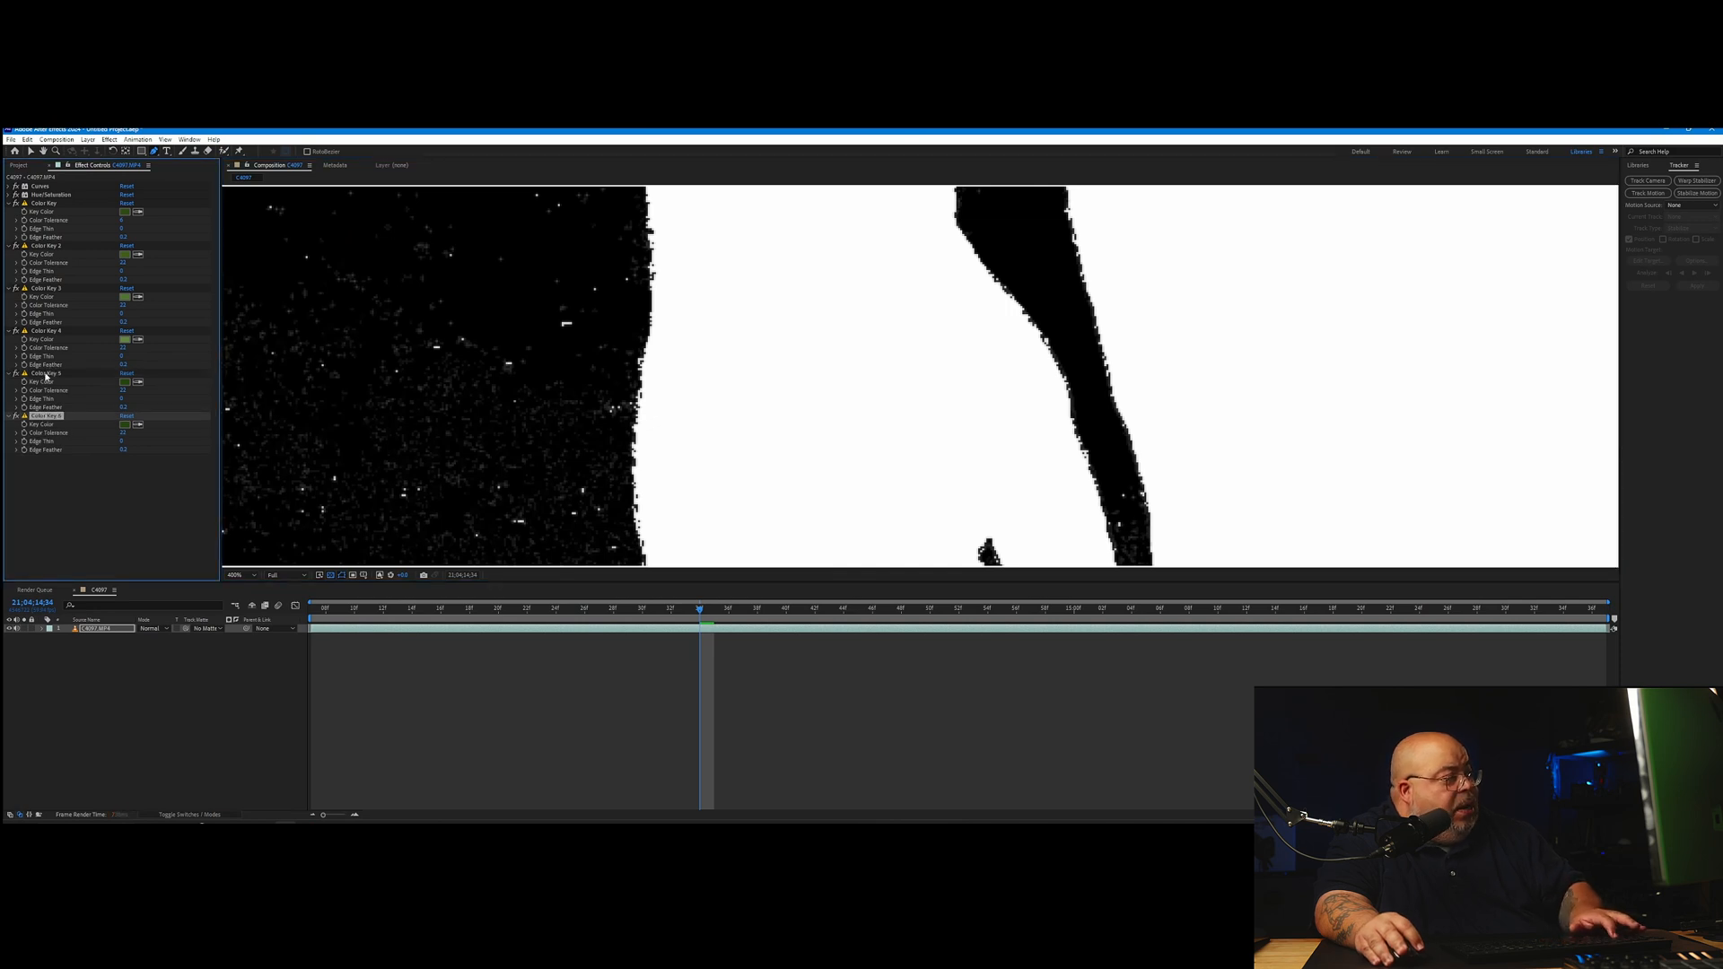
left_click(569, 329)
scroll(552, 344, "down", 2)
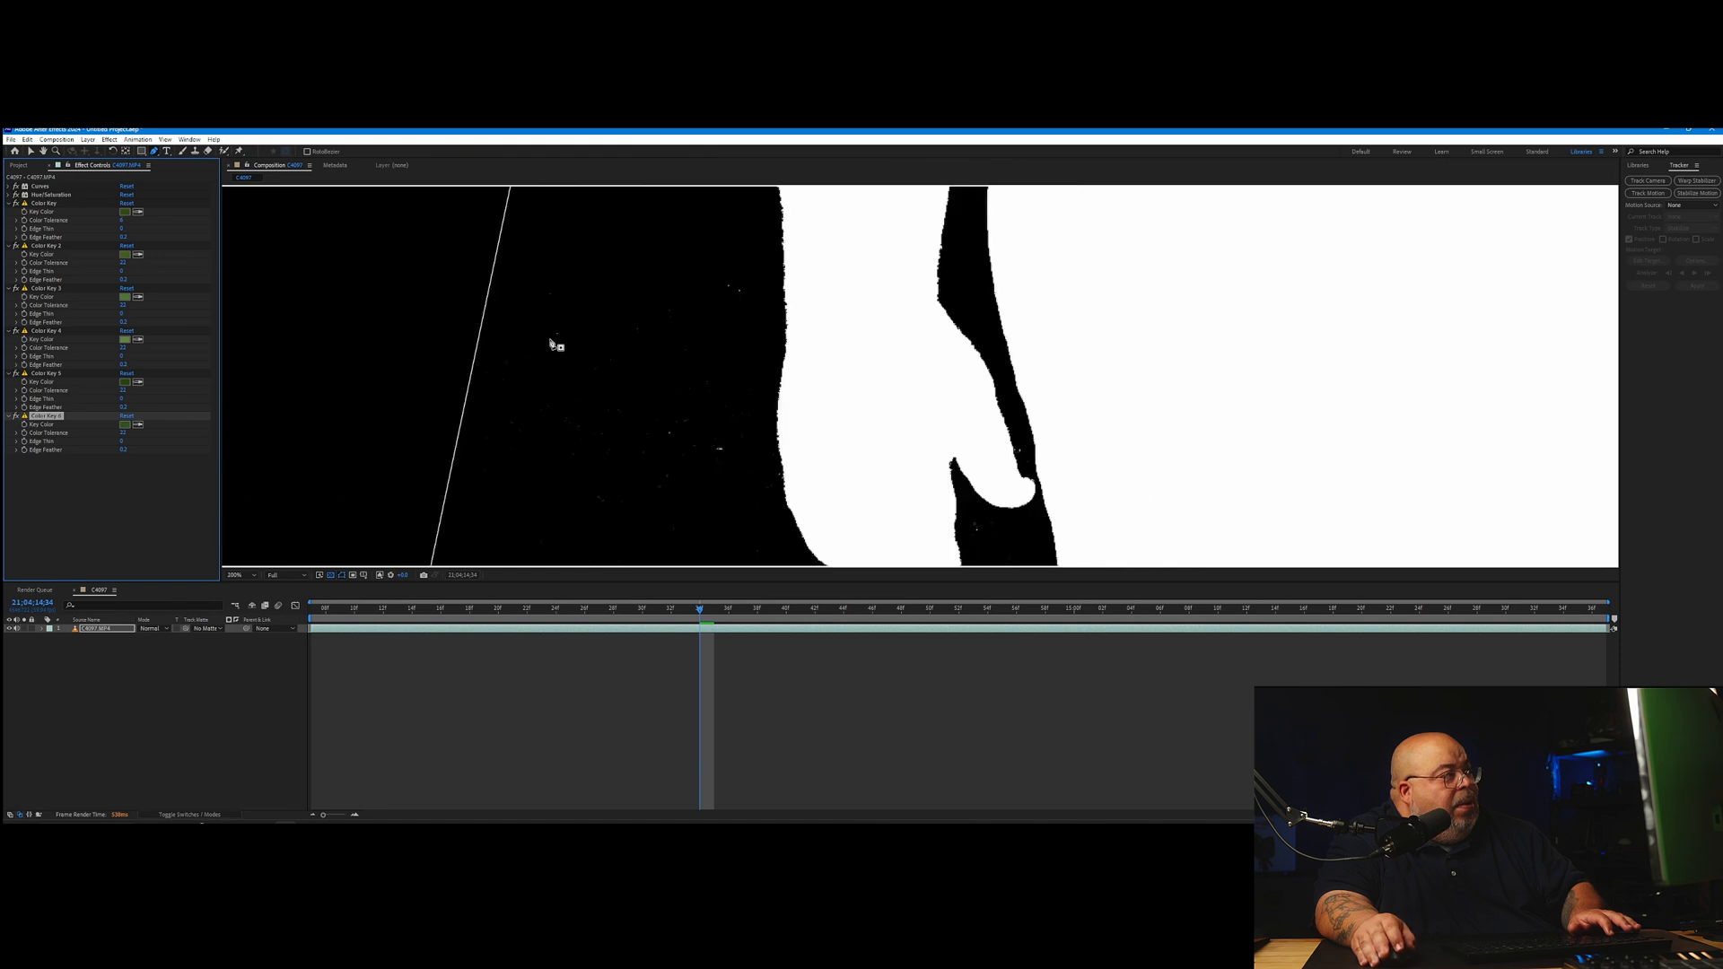
Step: Duplicate the sixth Color Key and sample the copy's key color from the remaining speckle lower down beside the tattooed arm
scroll(554, 395, "up", 1)
key("ctrl+d")
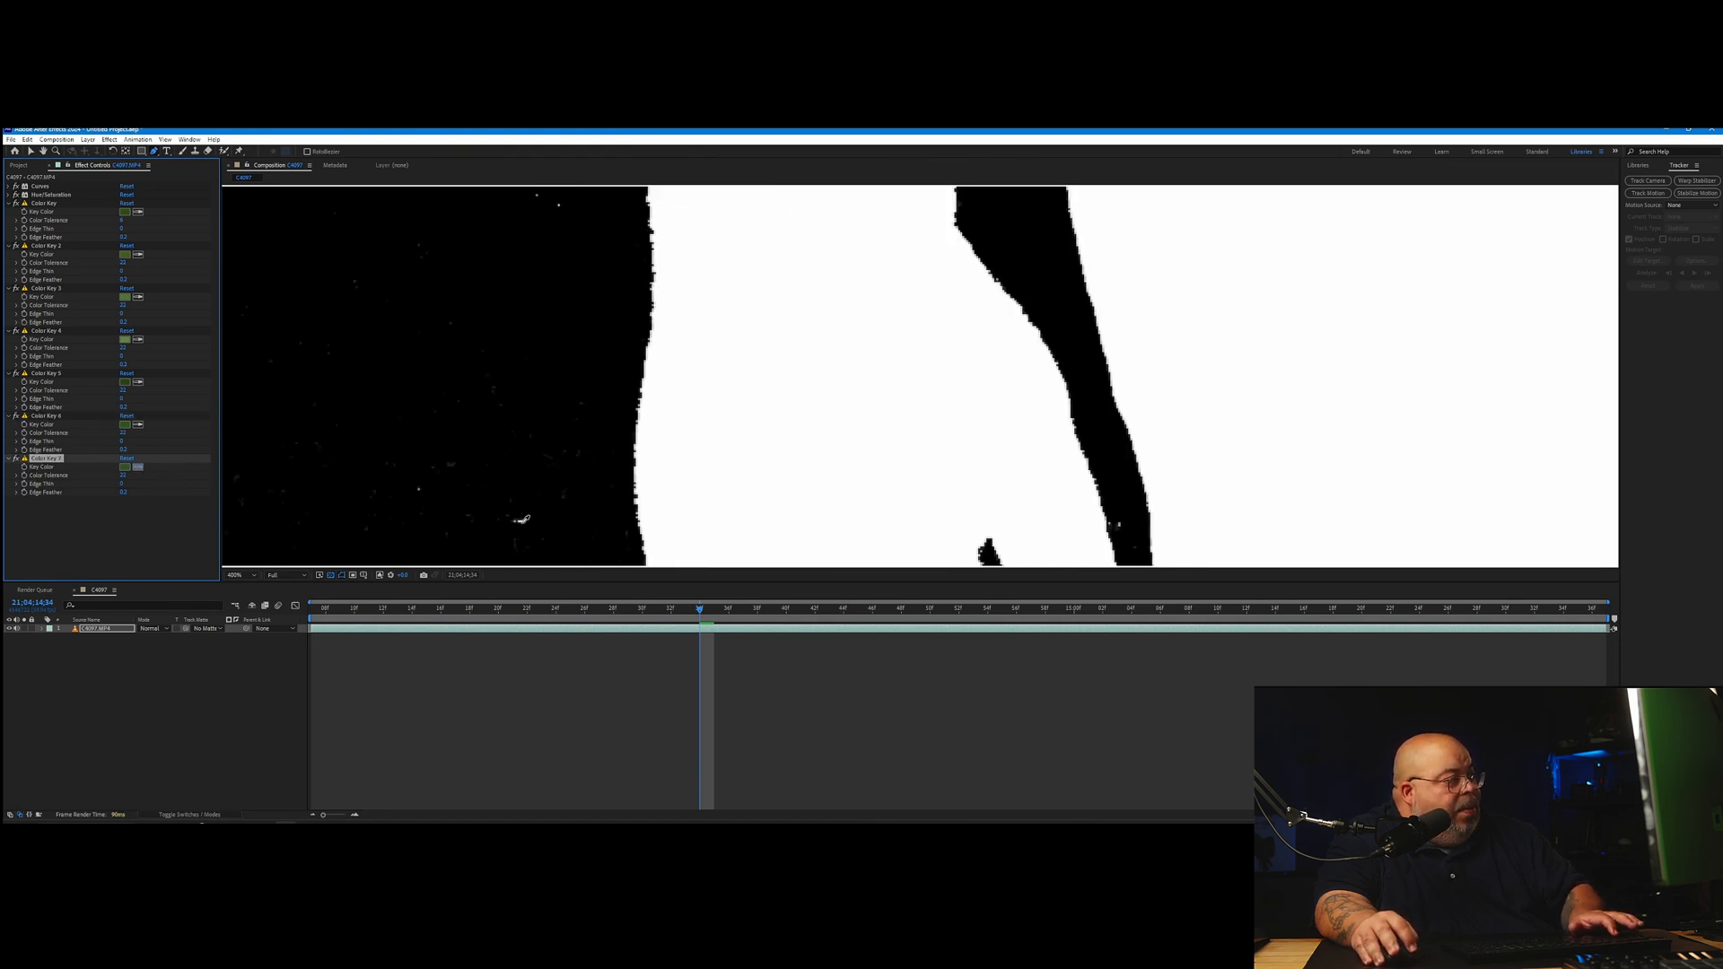
left_click(519, 521)
scroll(539, 511, "down", 5)
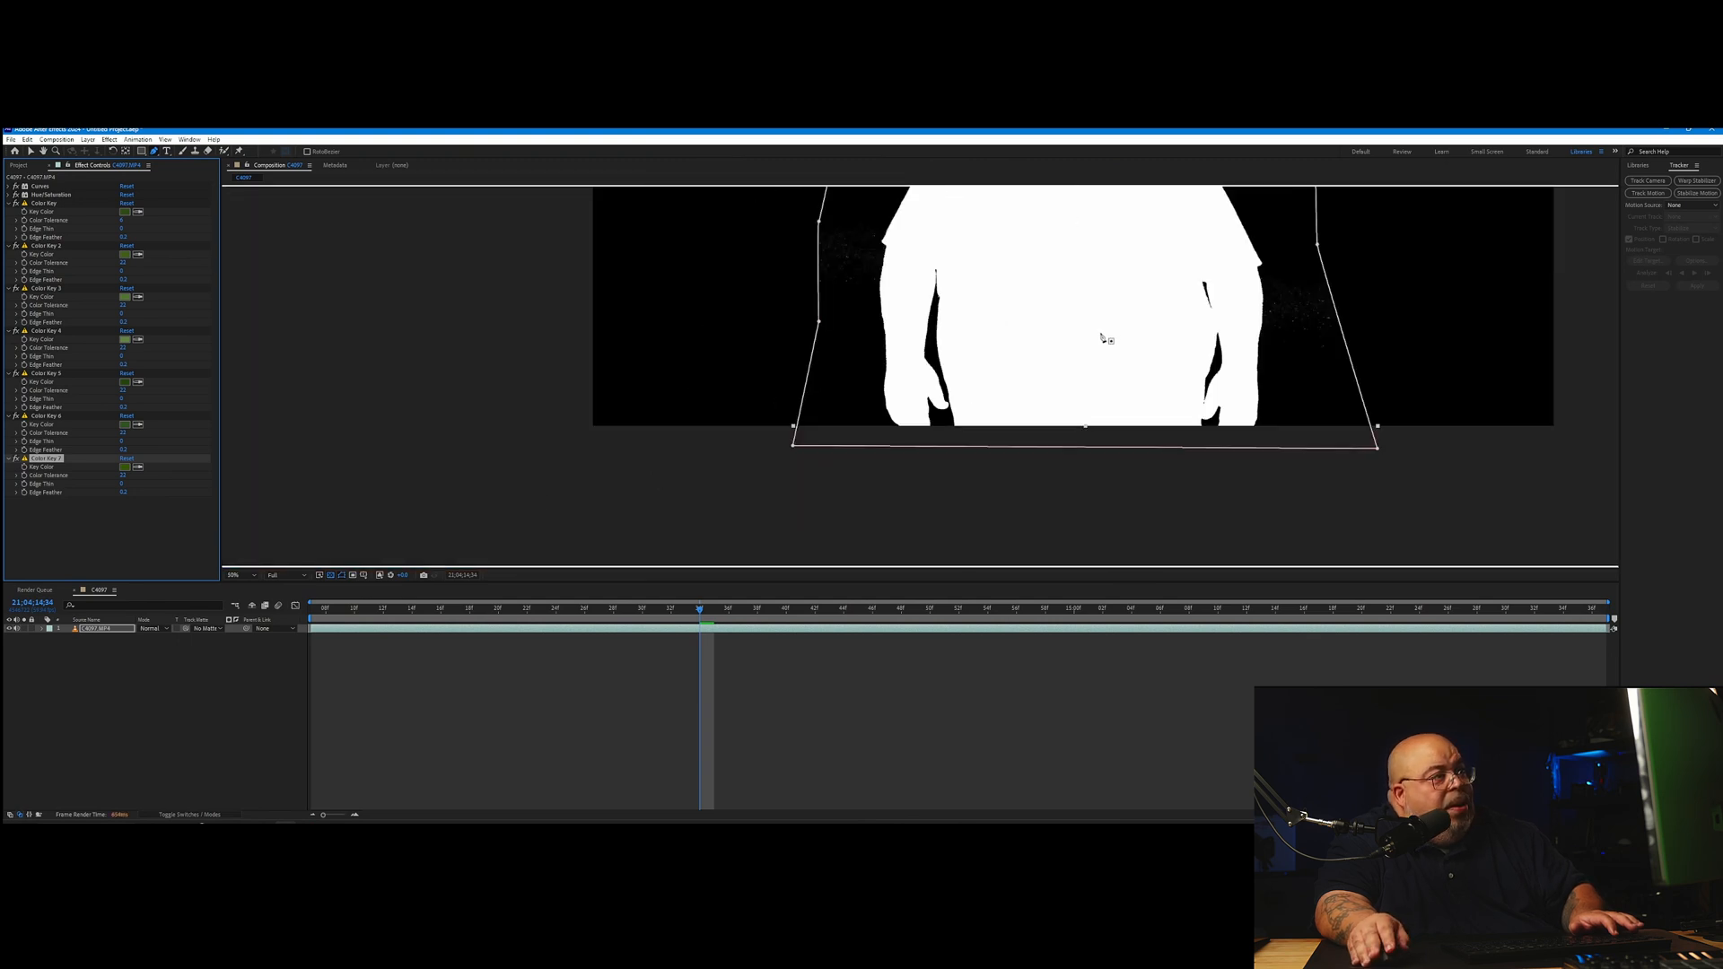
Step: Duplicate the seventh Color Key, sample the copy's key color from the speckles beside the opposite arm, and check the matte around the subject
left_click_drag(1103, 337, 740, 480)
scroll(871, 501, "up", 4)
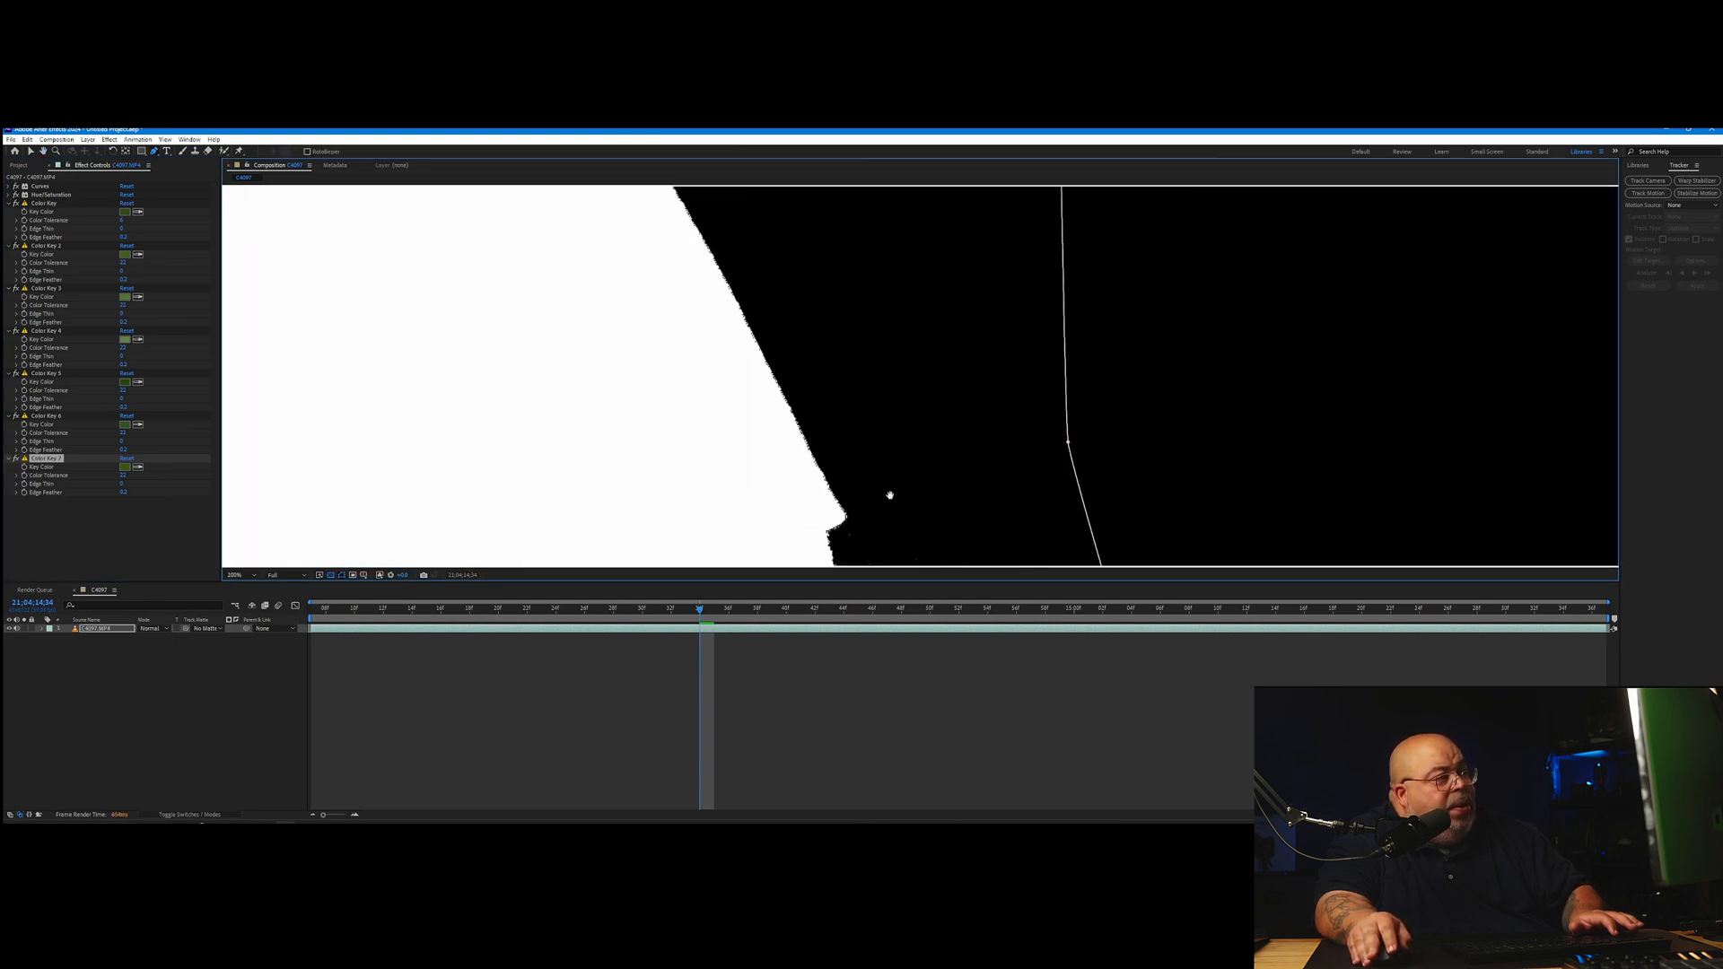
key("ctrl+d")
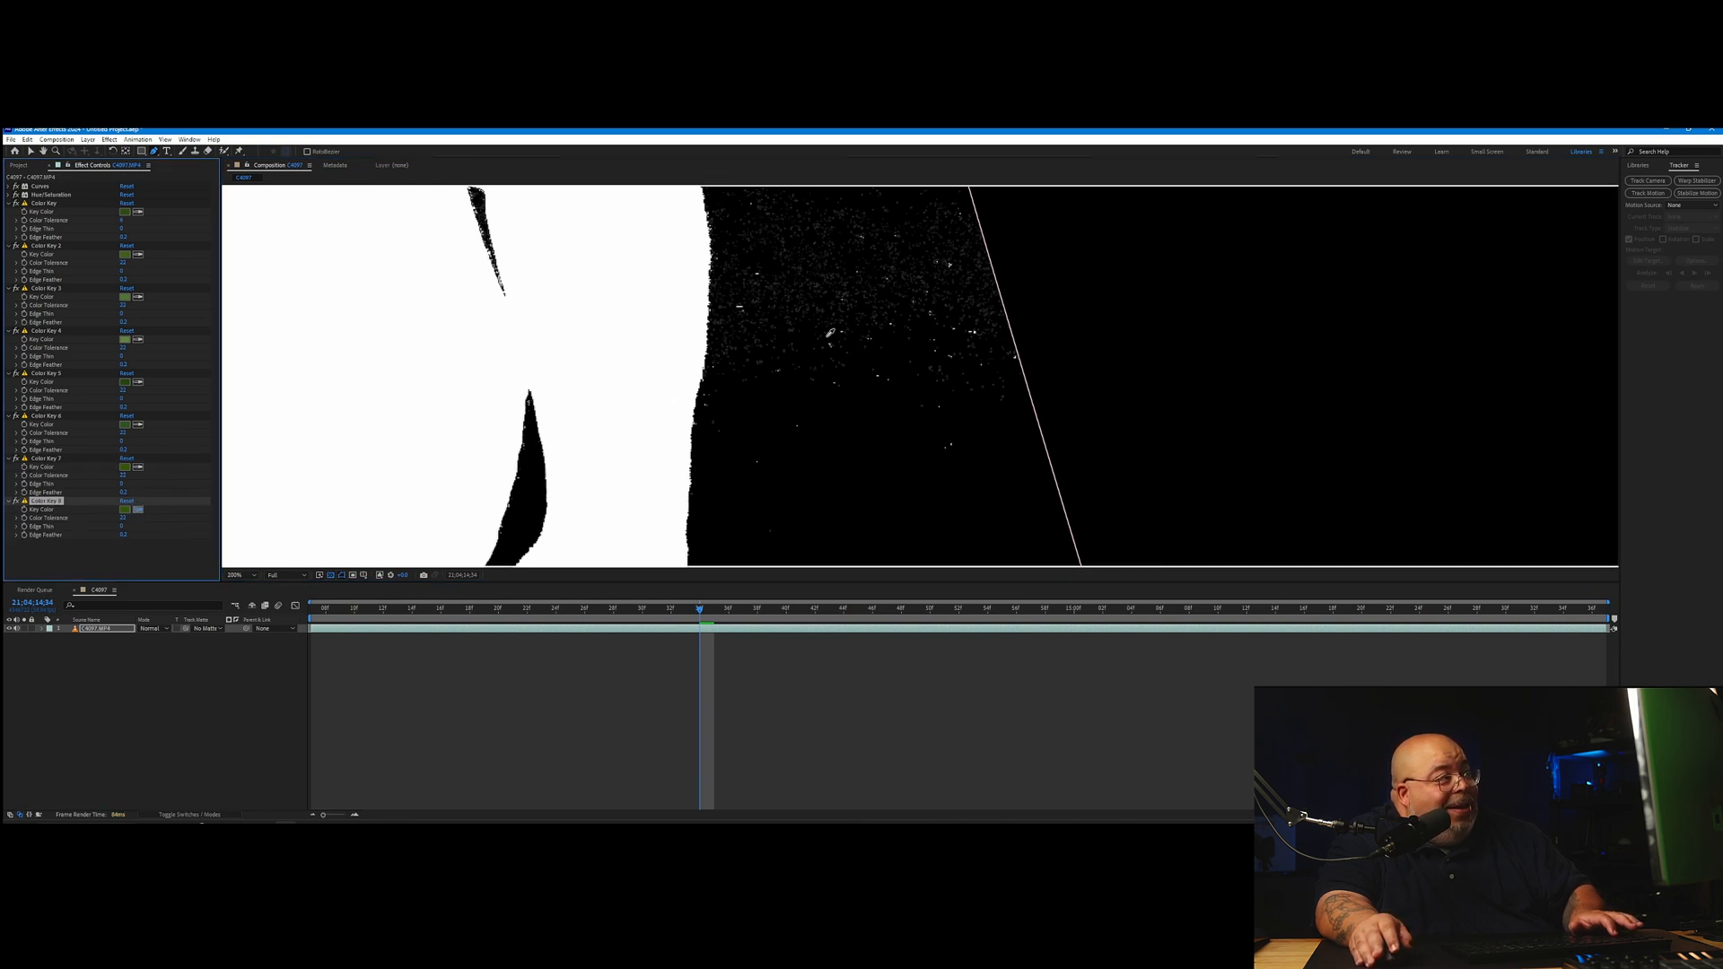
left_click(739, 306)
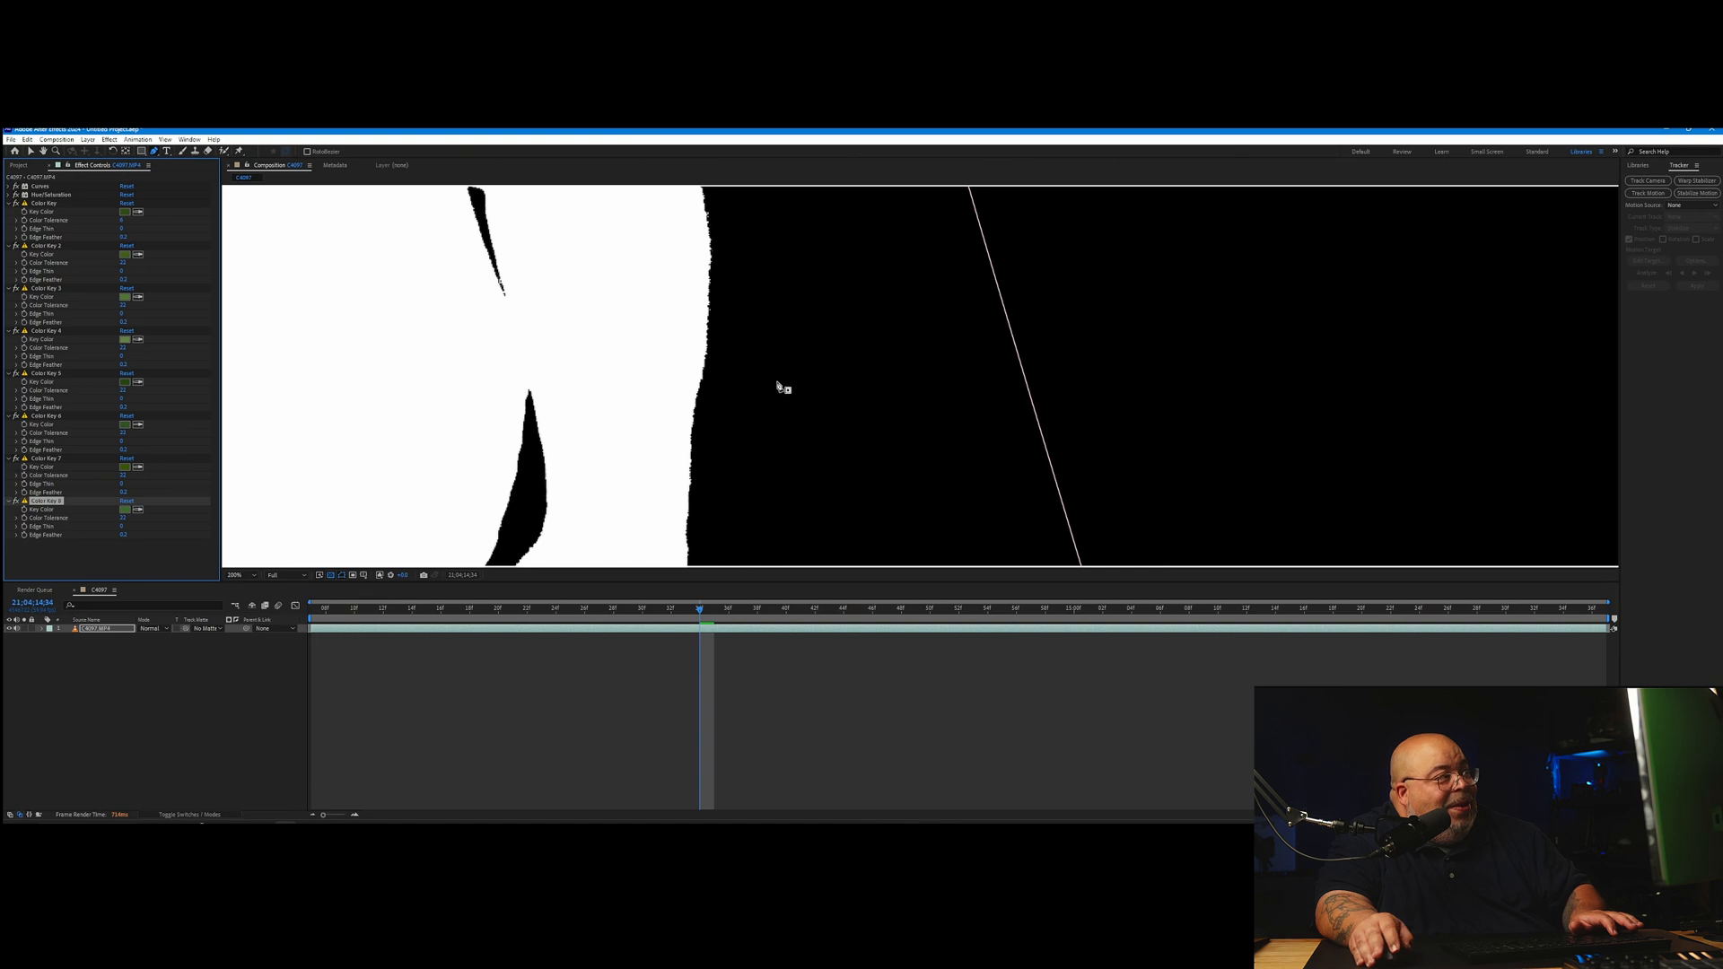
scroll(779, 387, "down", 1)
left_click_drag(751, 338, 750, 488)
left_click_drag(802, 356, 795, 311)
scroll(795, 311, "down", 1)
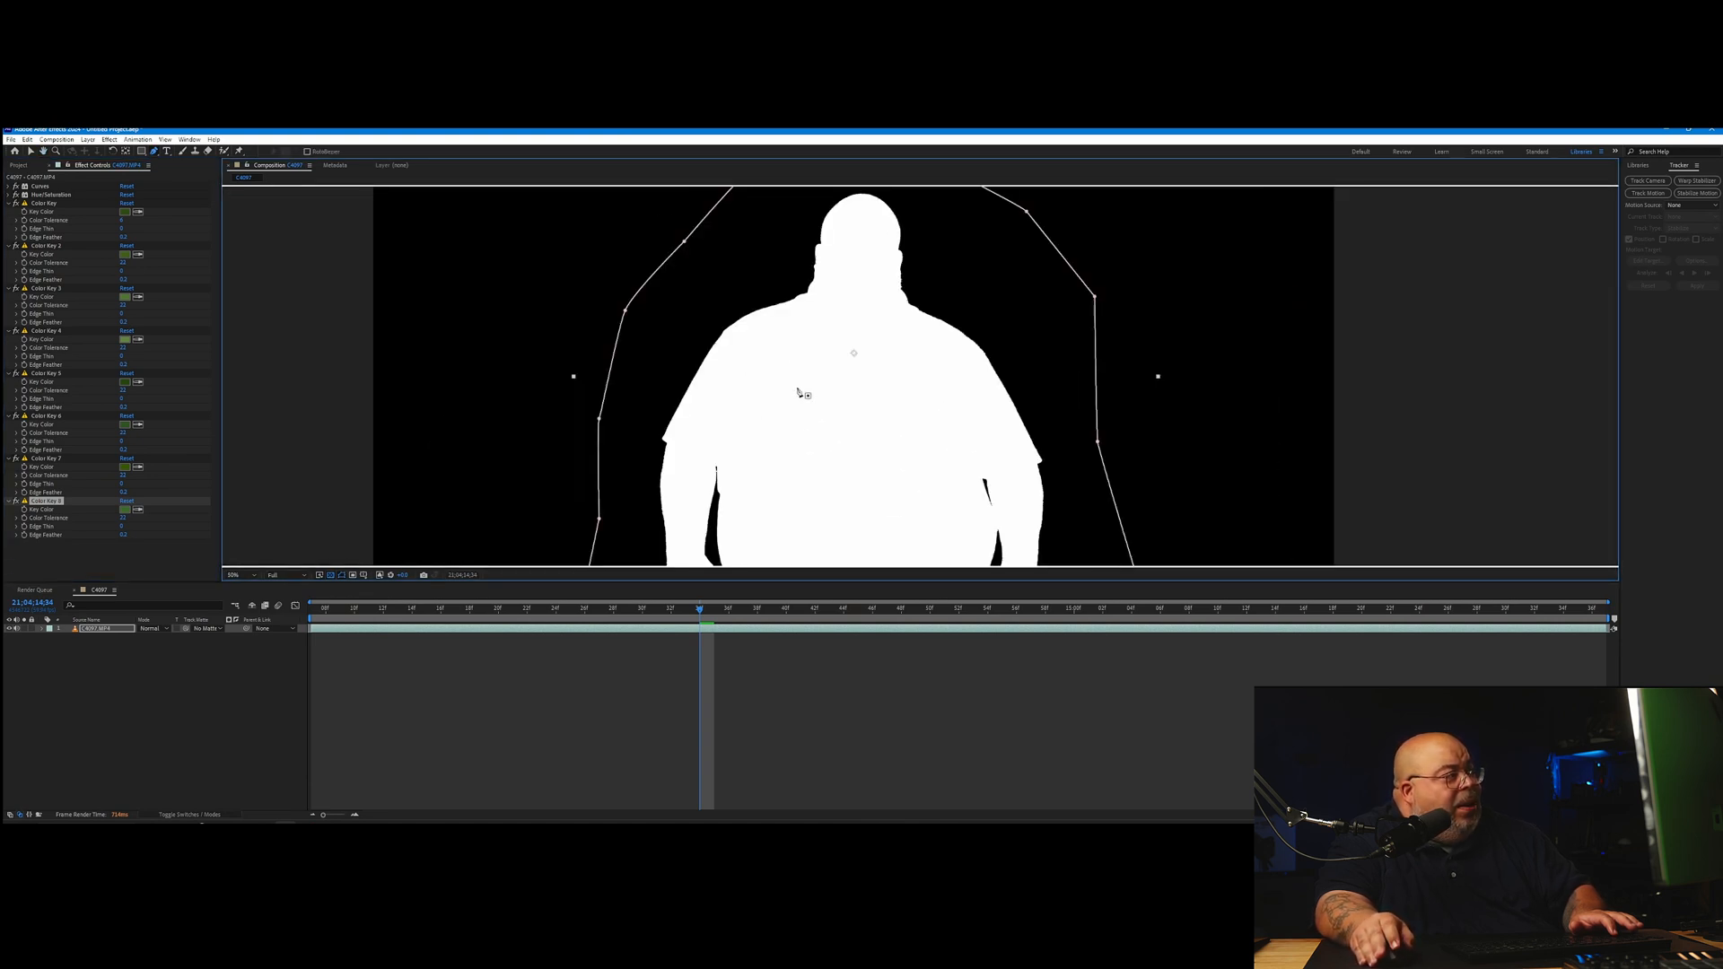
Step: Inspect the alpha matte around the whole subject and scrub through the clip to check it on other frames
left_click_drag(800, 392, 706, 450)
key("g")
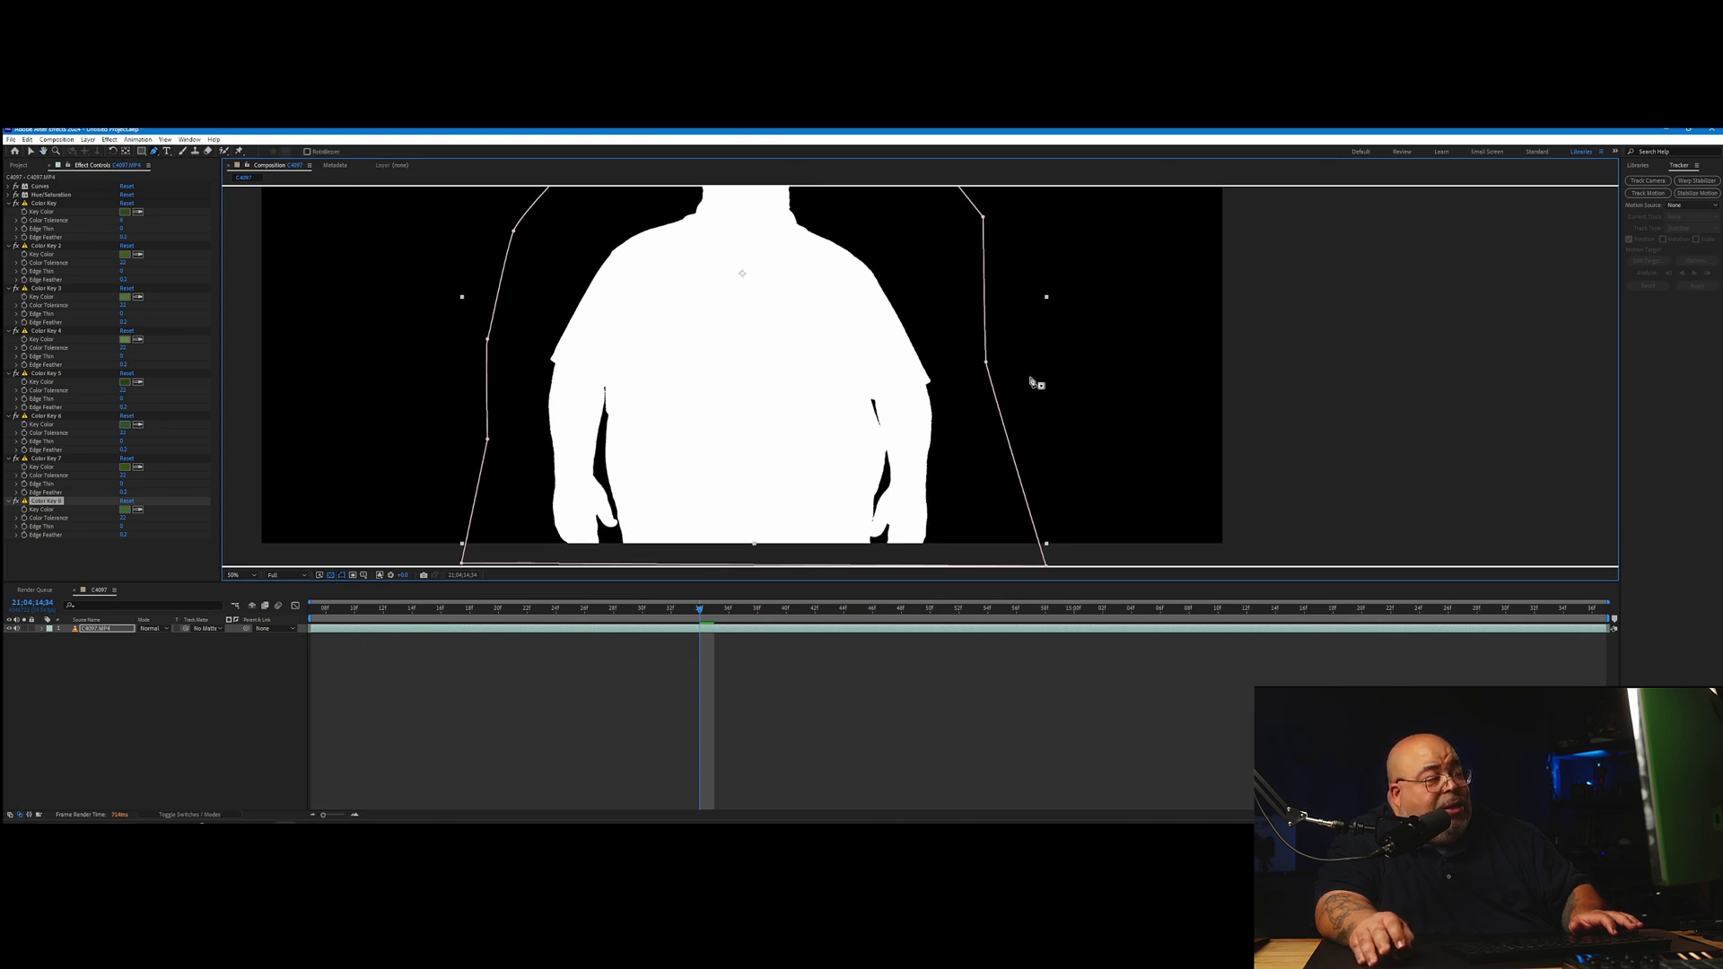
scroll(857, 404, "down", 2)
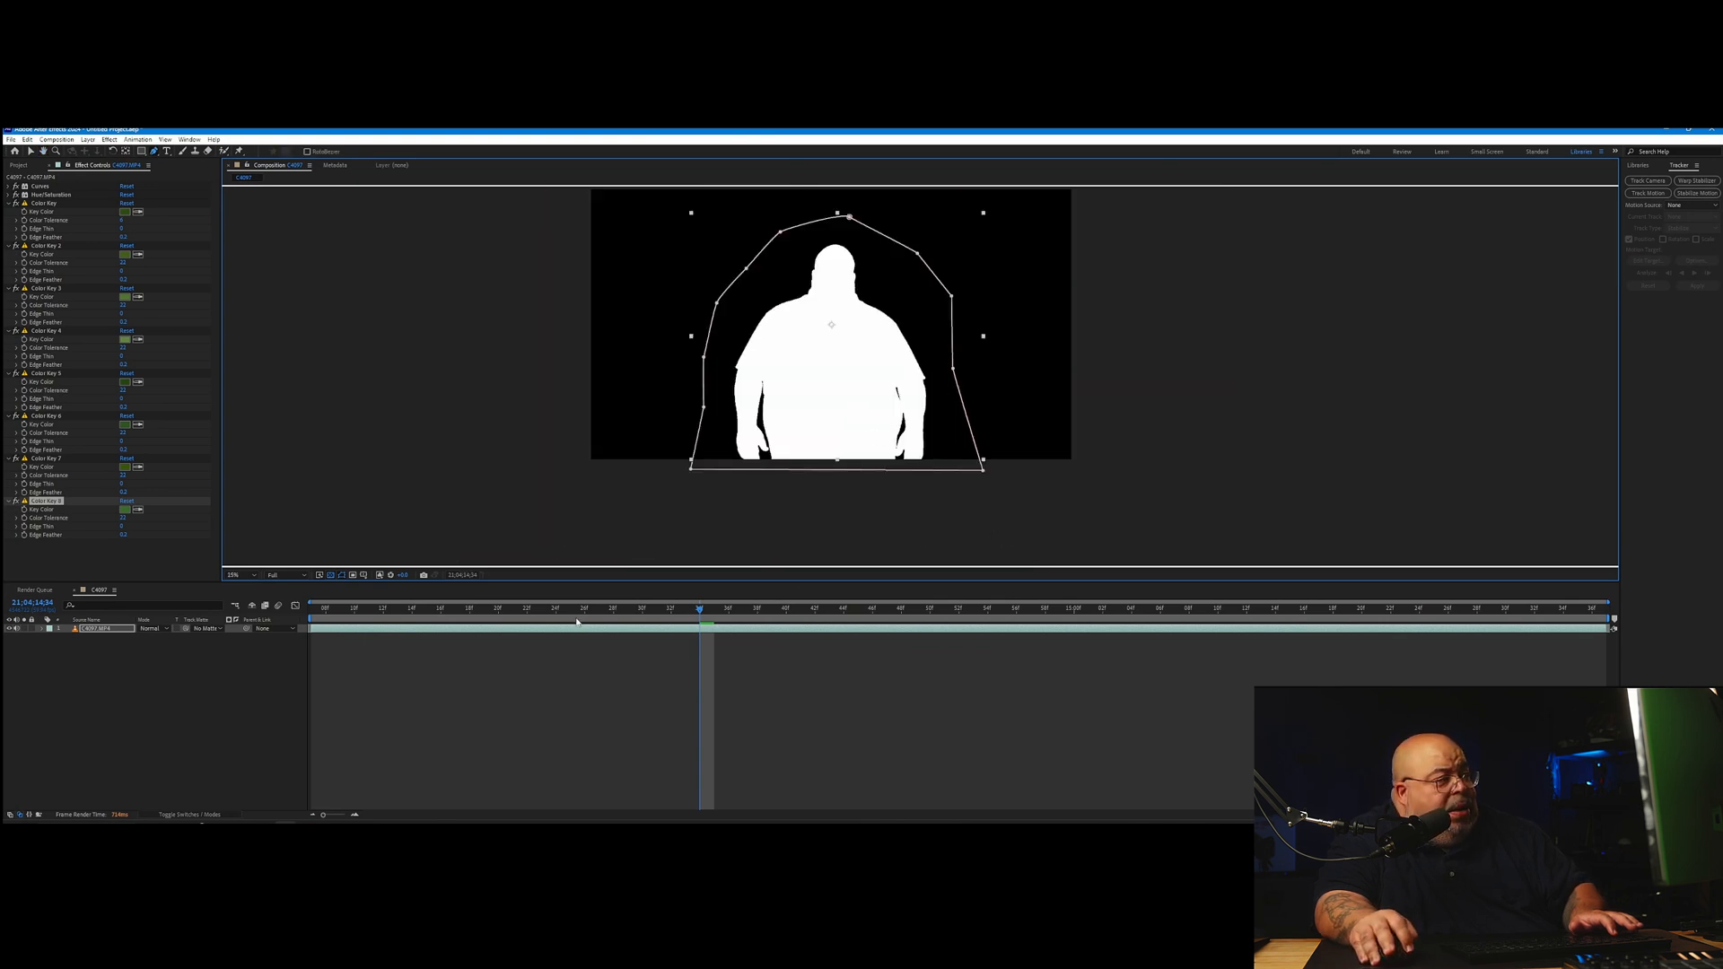
mouse_move(577, 621)
left_mouse_down()
mouse_move(346, 633)
mouse_move(445, 645)
mouse_move(1084, 588)
mouse_move(1541, 584)
mouse_move(79, 576)
left_mouse_up()
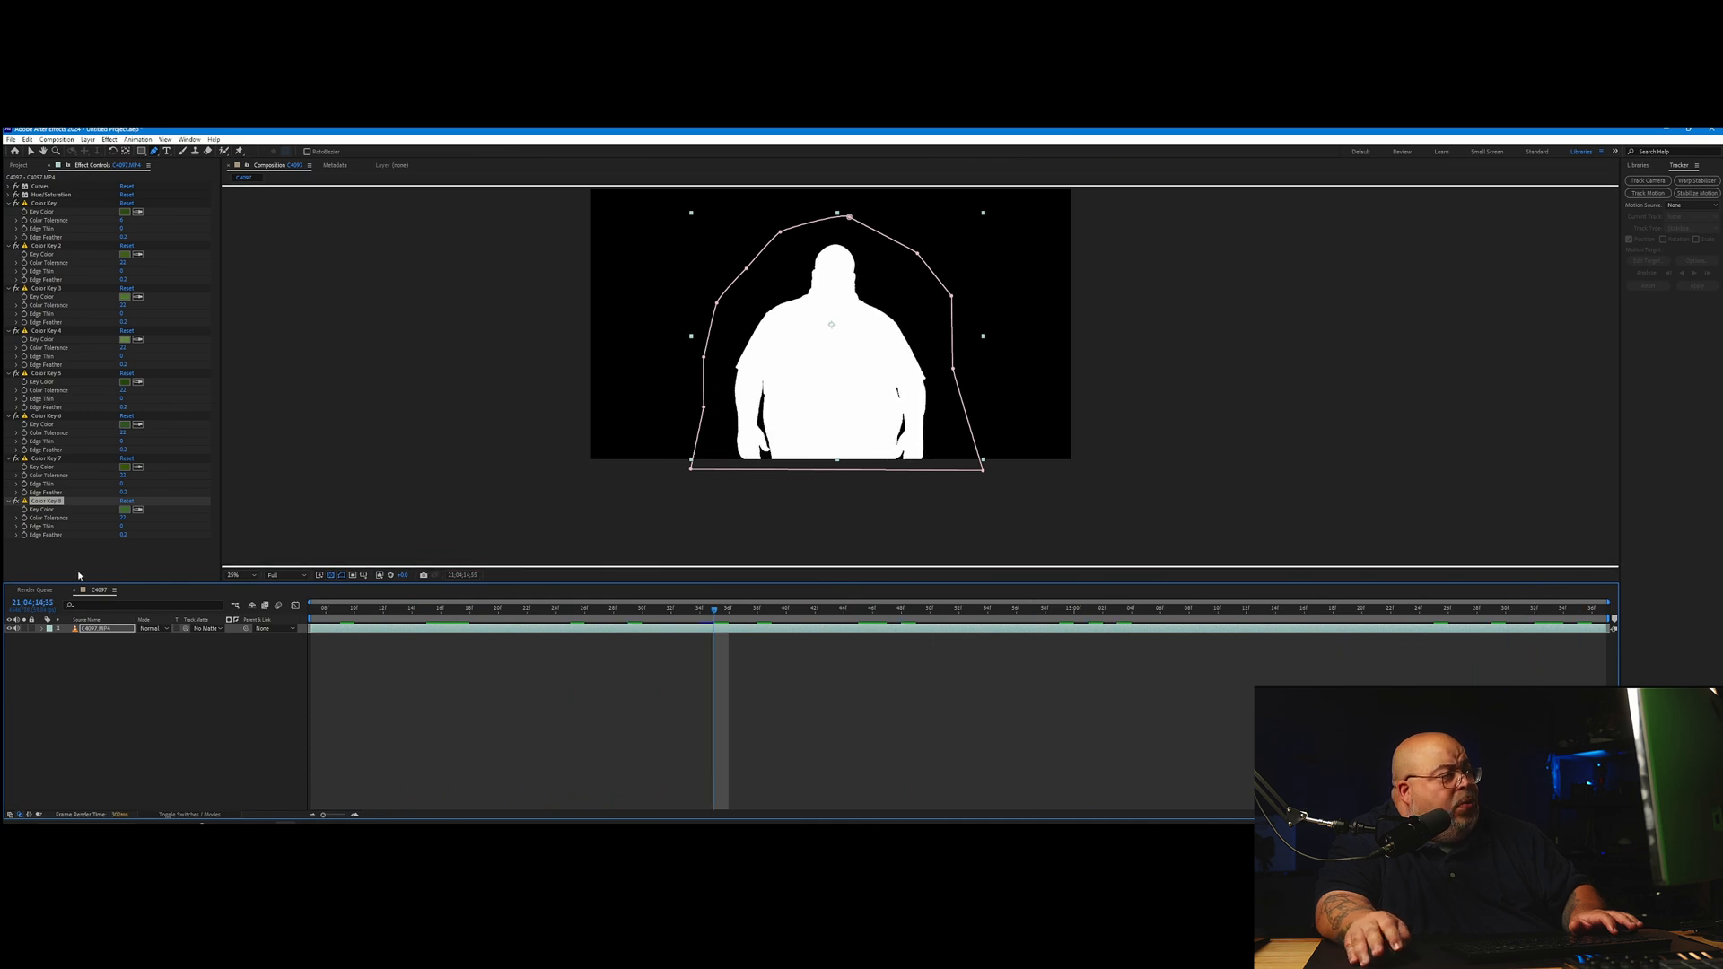
Step: Switch the composition view from Alpha back to RGB and examine the keyed edges around the shoulders, collar and beard
left_click(368, 577)
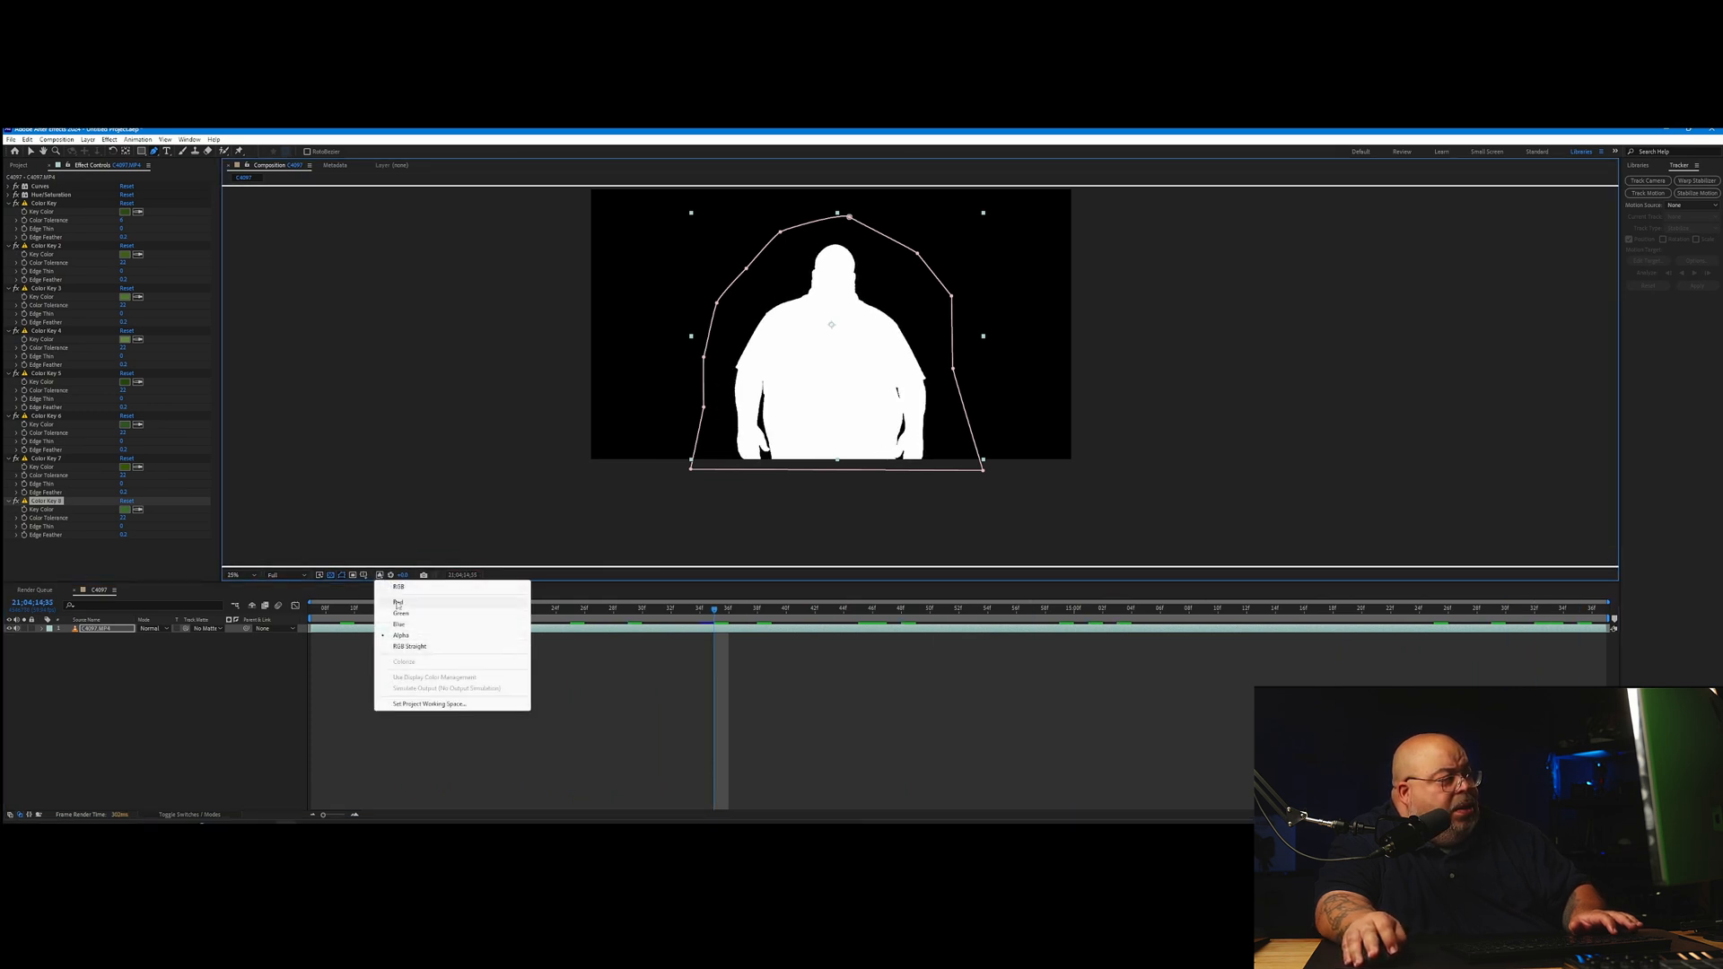
left_click(398, 586)
scroll(907, 337, "up", 4)
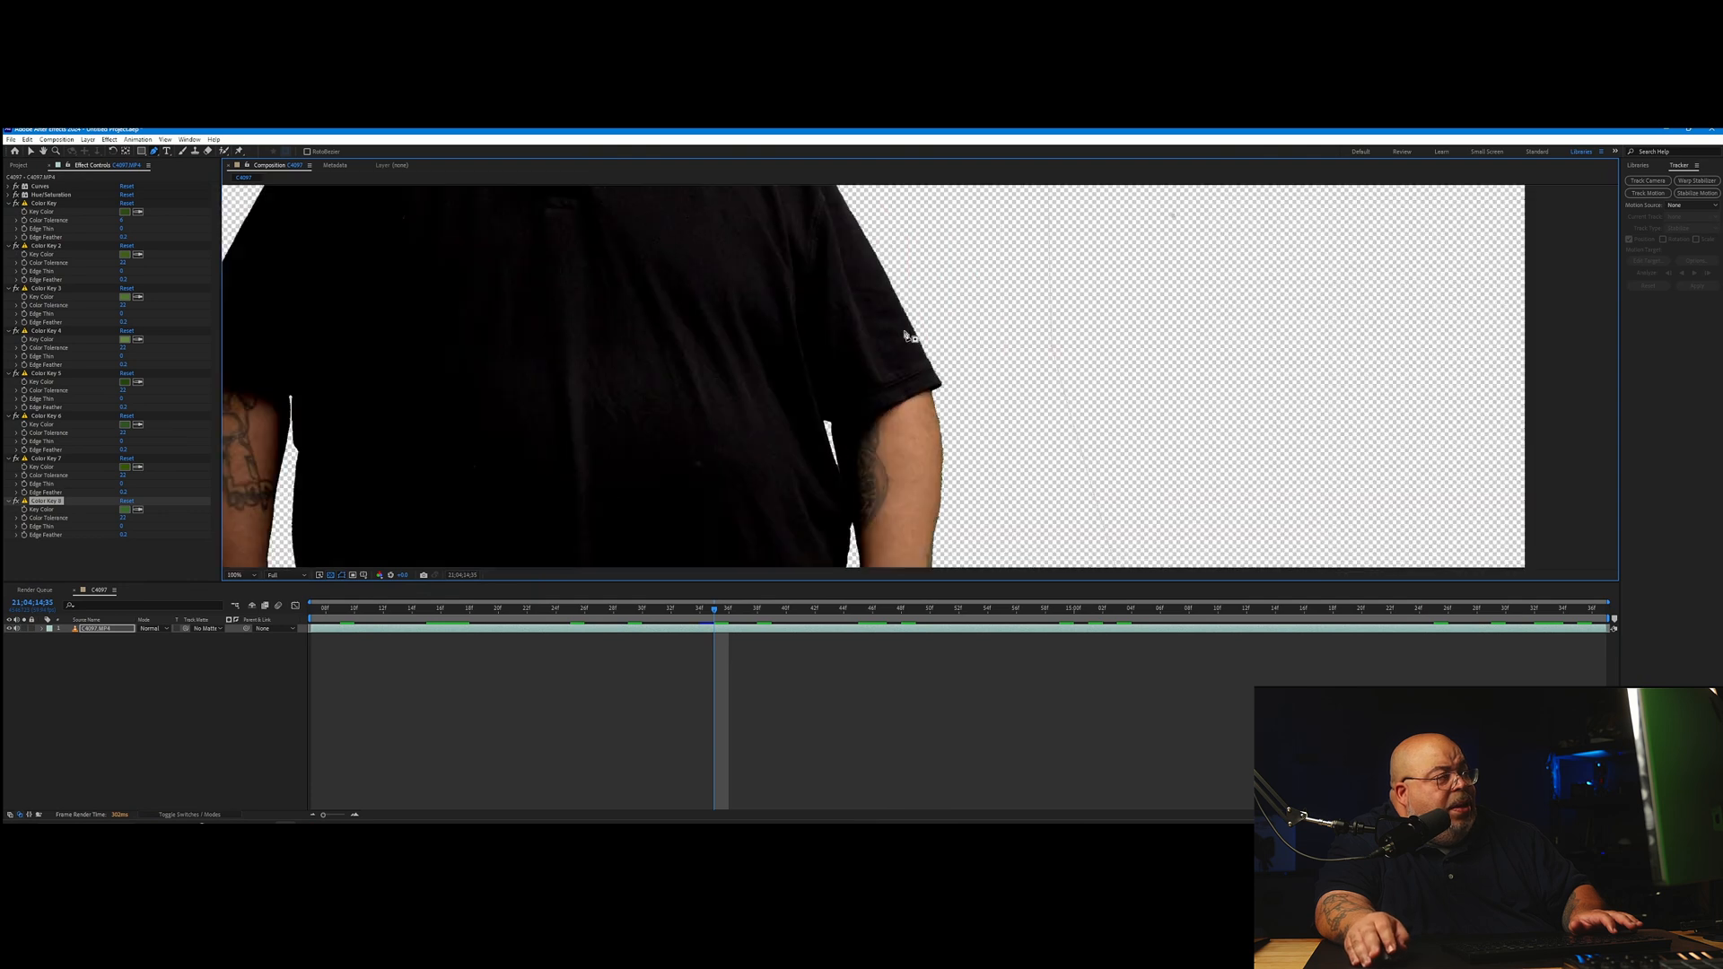
left_click_drag(748, 330, 1081, 539)
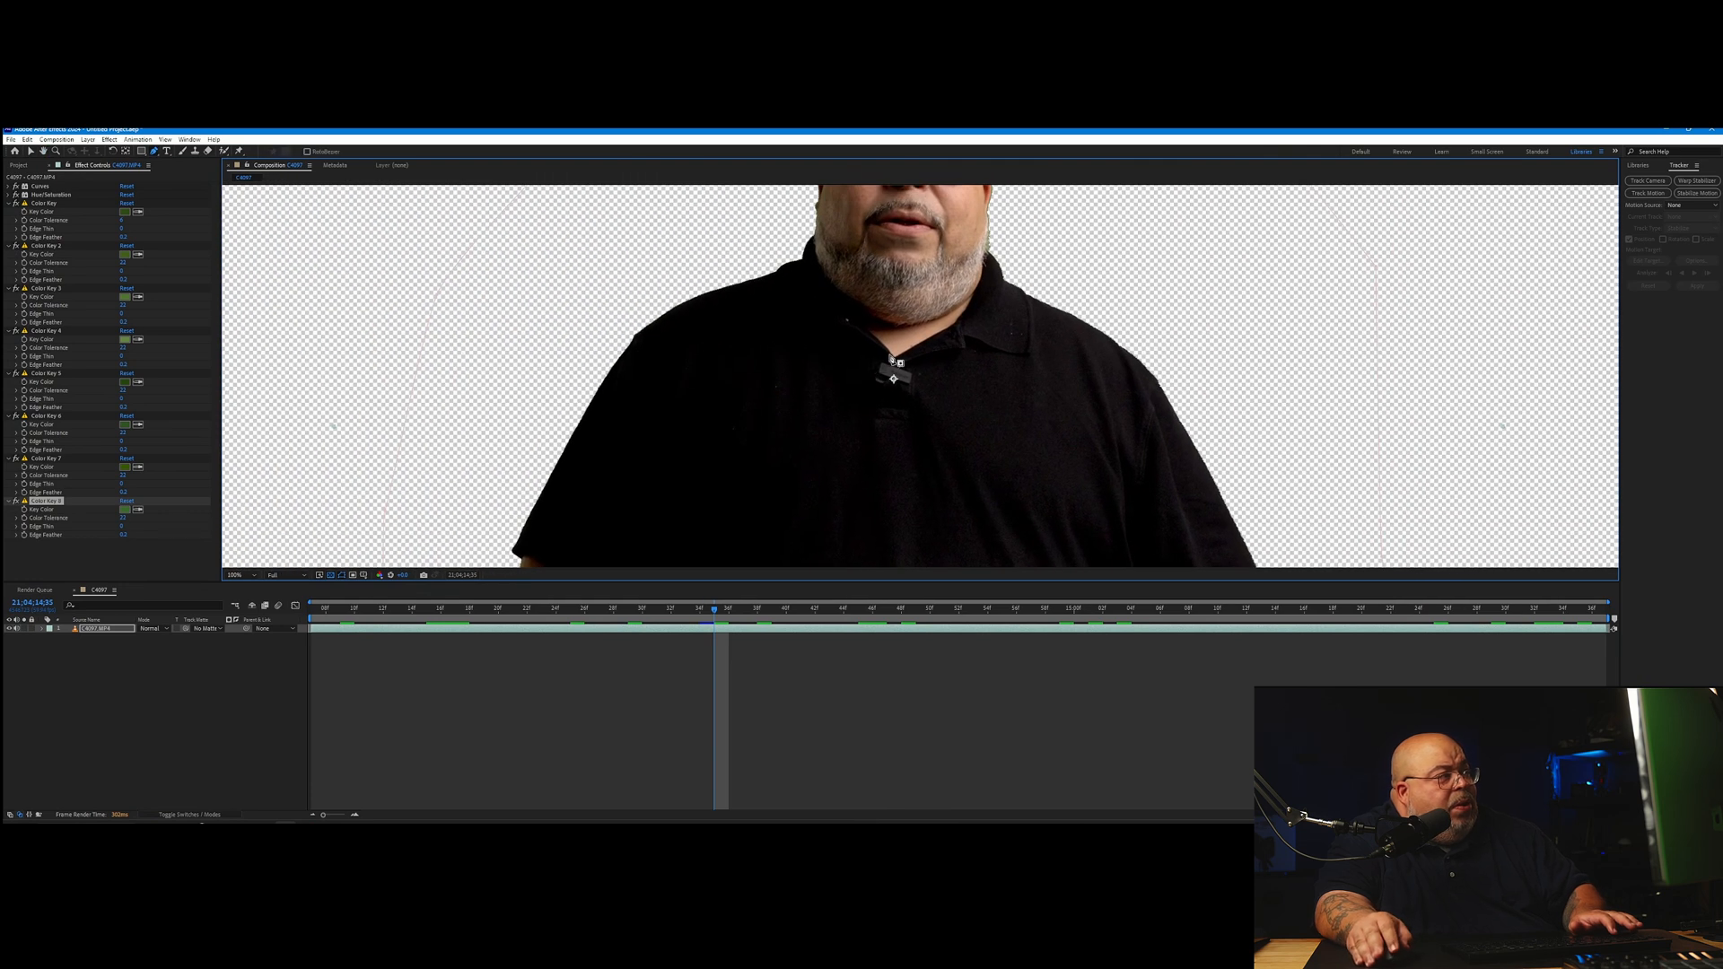
left_click_drag(1027, 310, 969, 374)
key("g")
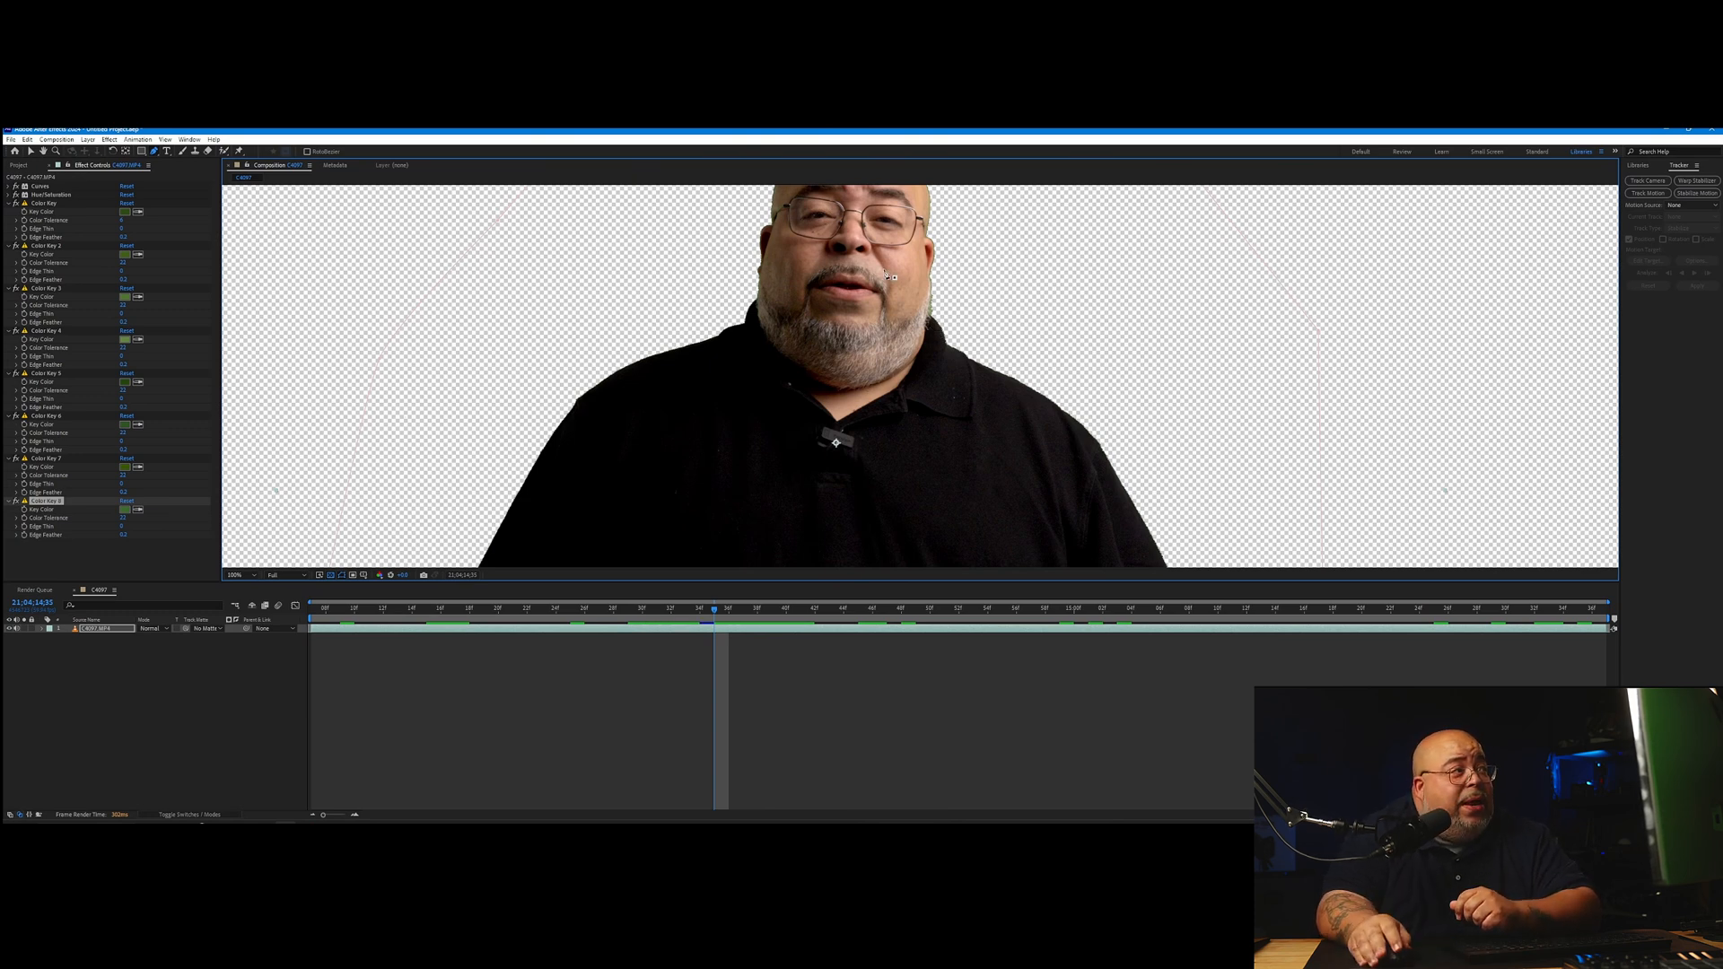
scroll(884, 271, "up", 1)
left_click_drag(882, 271, 778, 343)
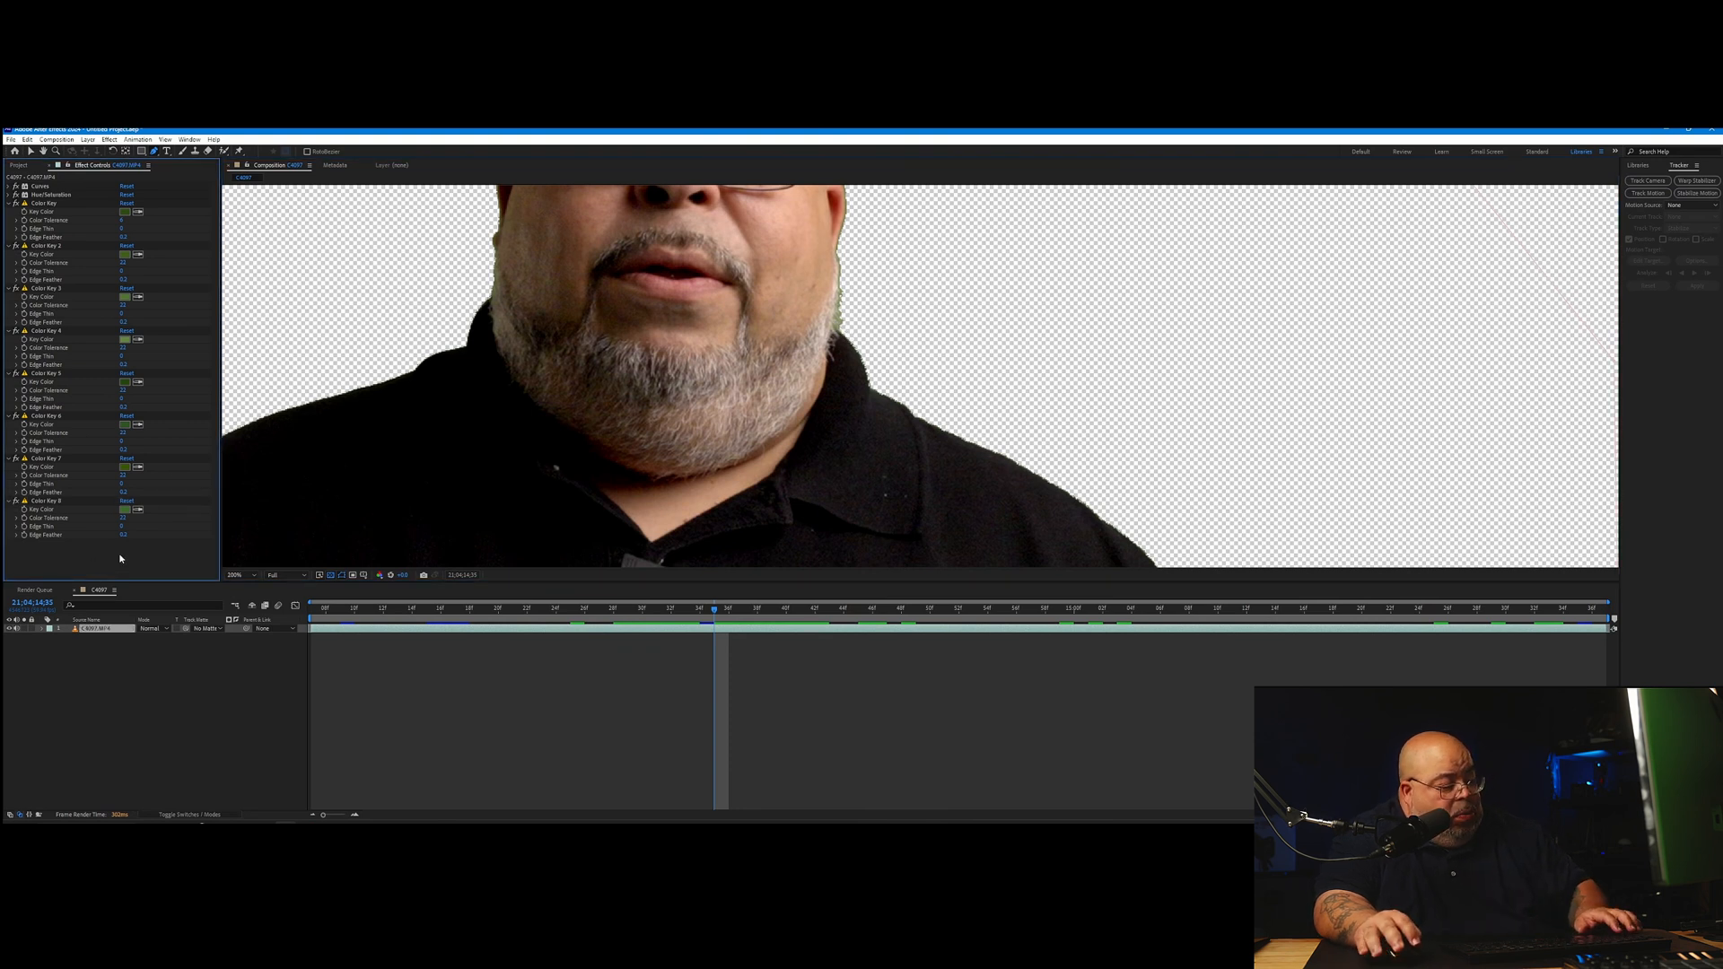
Step: Add a Simple Choker effect to the clip and raise its Choke Matte slightly to tighten the keyed edge
key("ctrl+space")
type("simple ch")
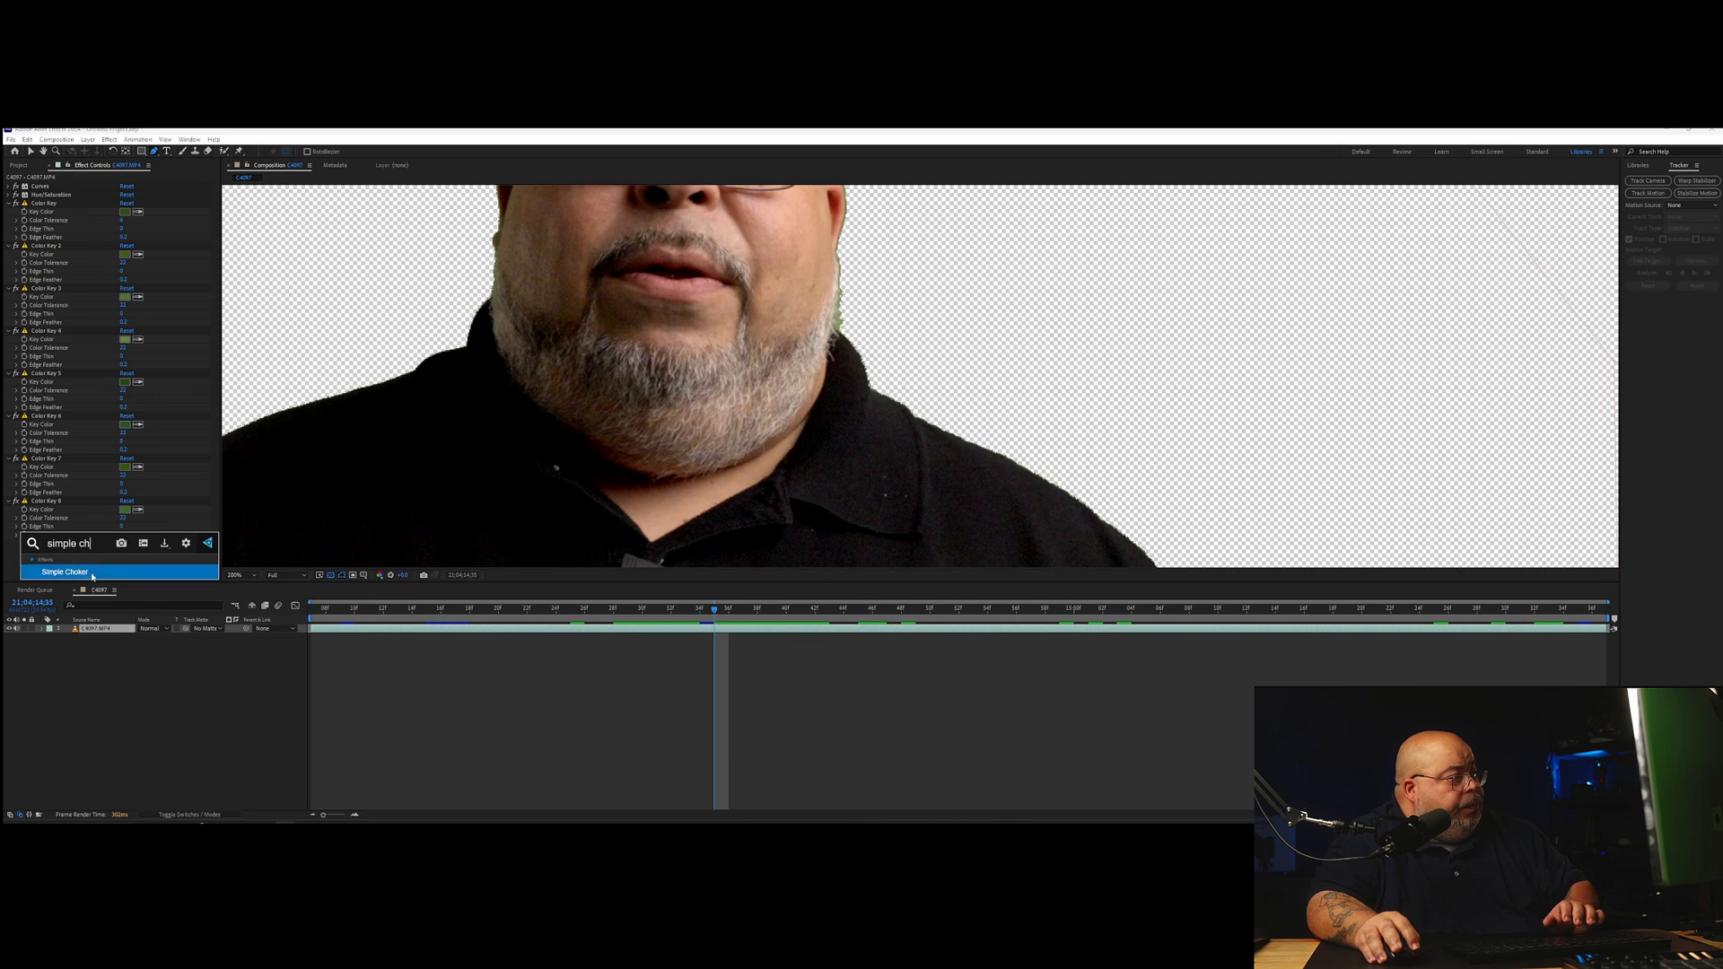
key("Return")
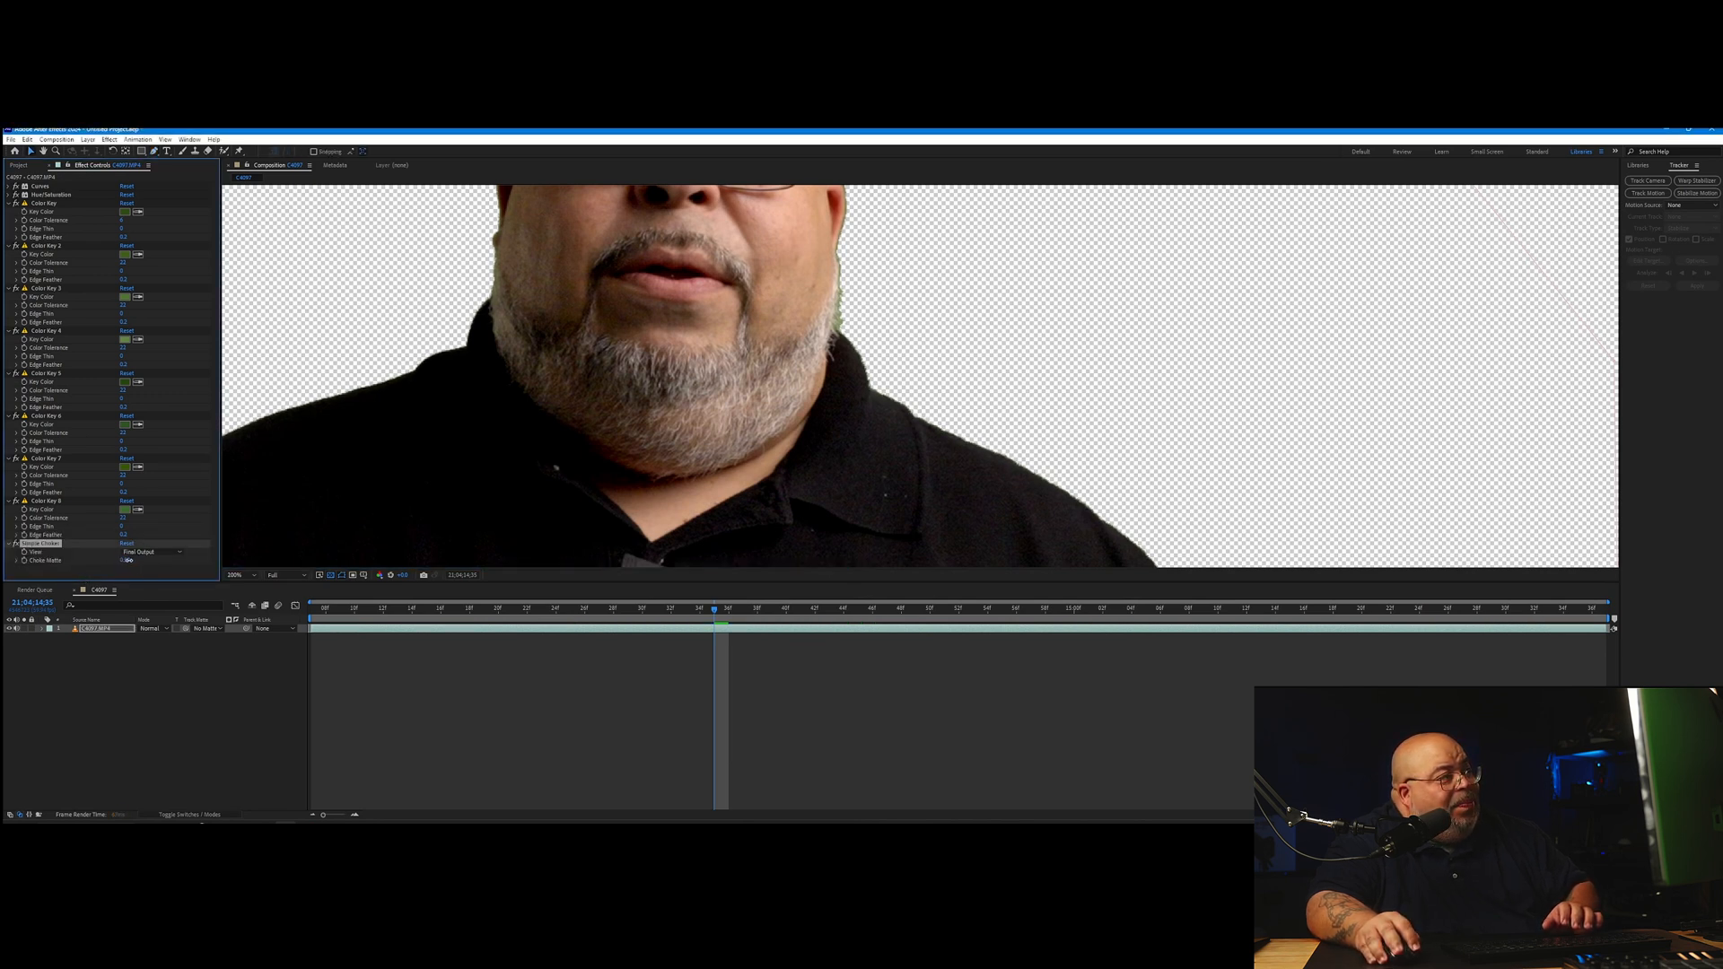
left_click_drag(126, 560, 142, 560)
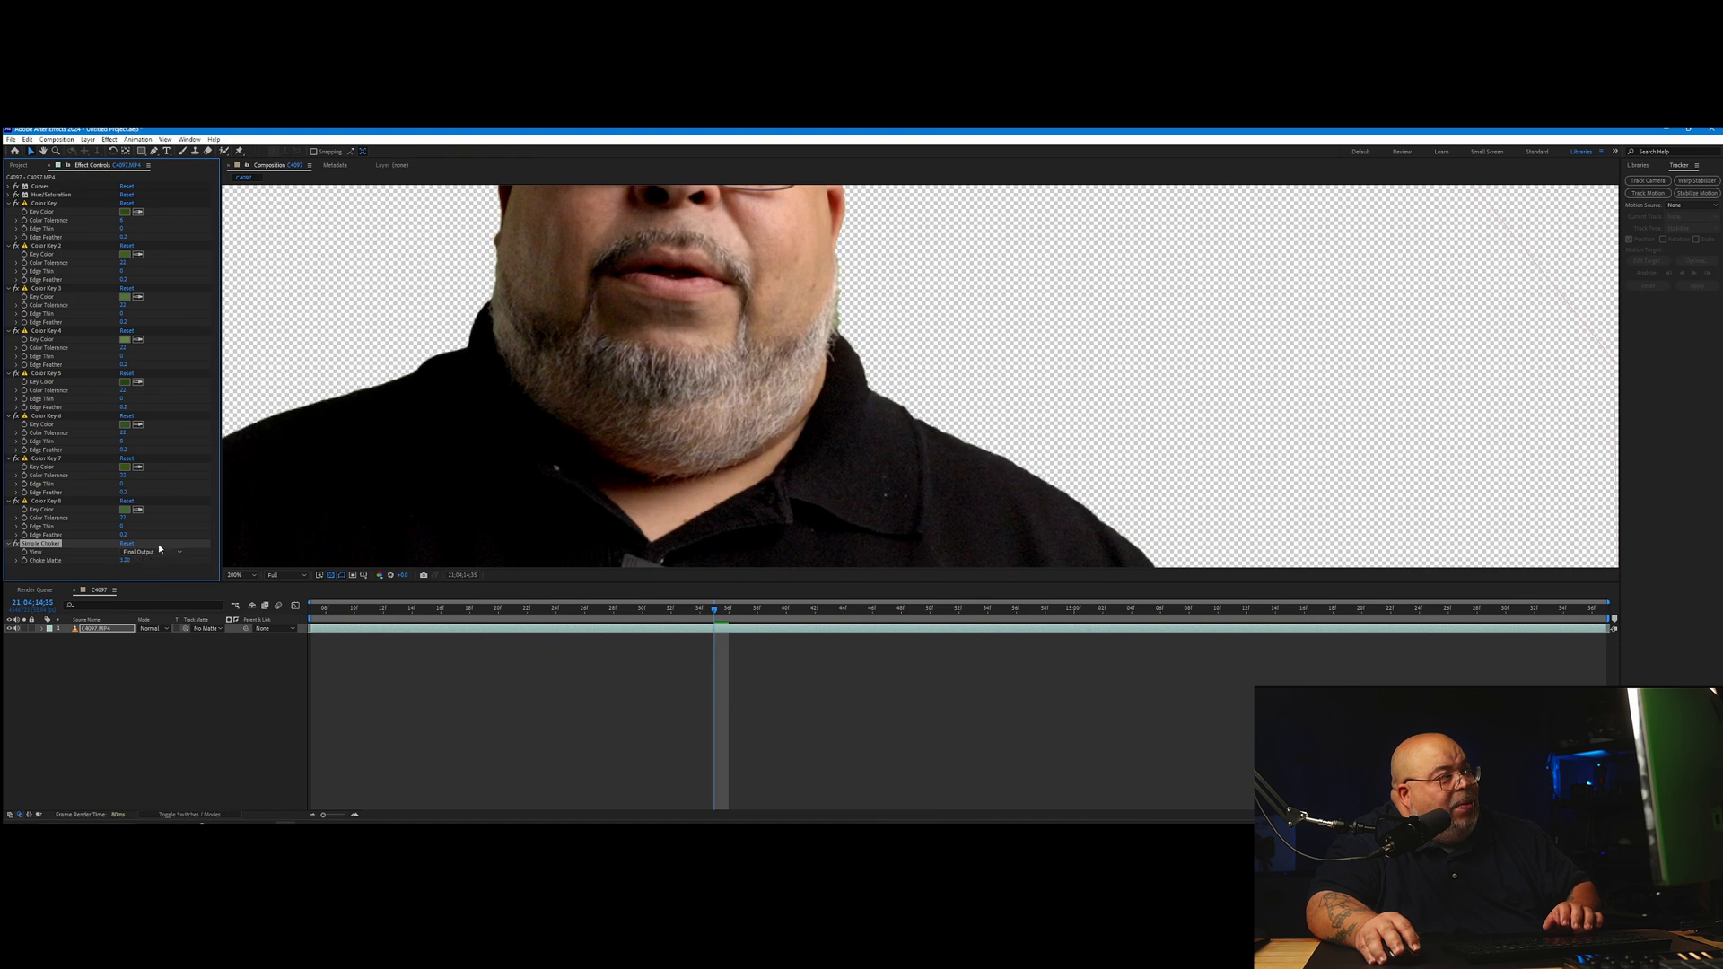
key("comma")
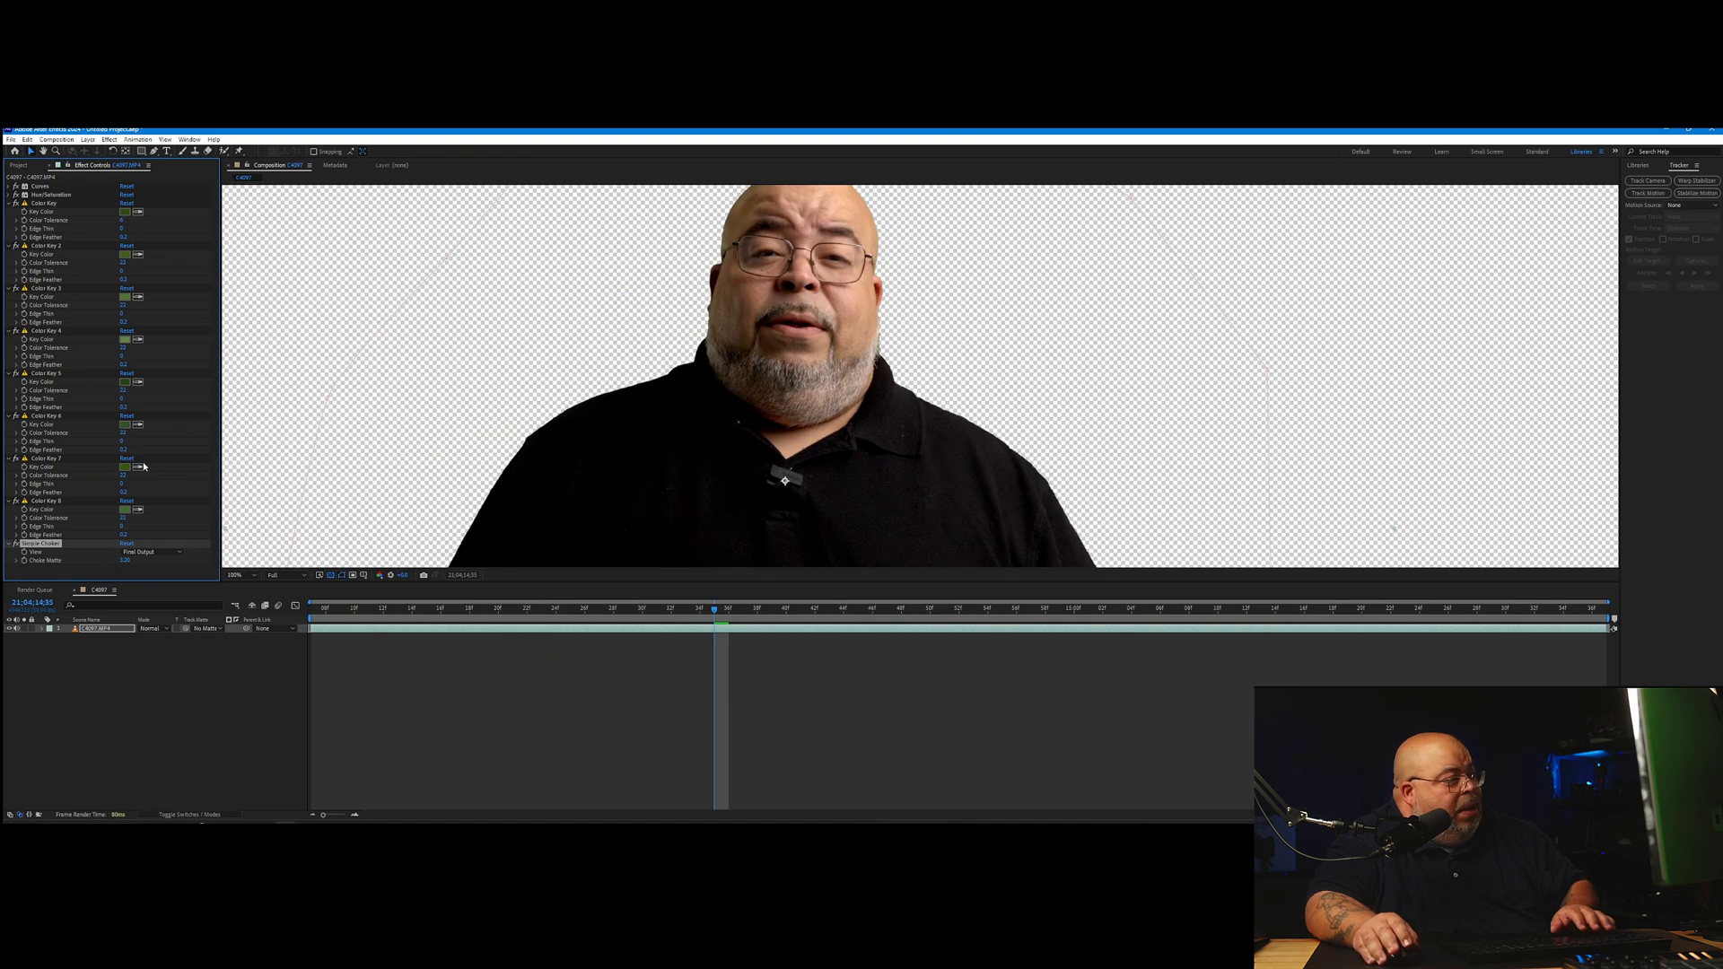
Step: Add the Advanced Spill Suppressor effect to the clip after the Simple Choker
key("ctrl+space")
type("adj")
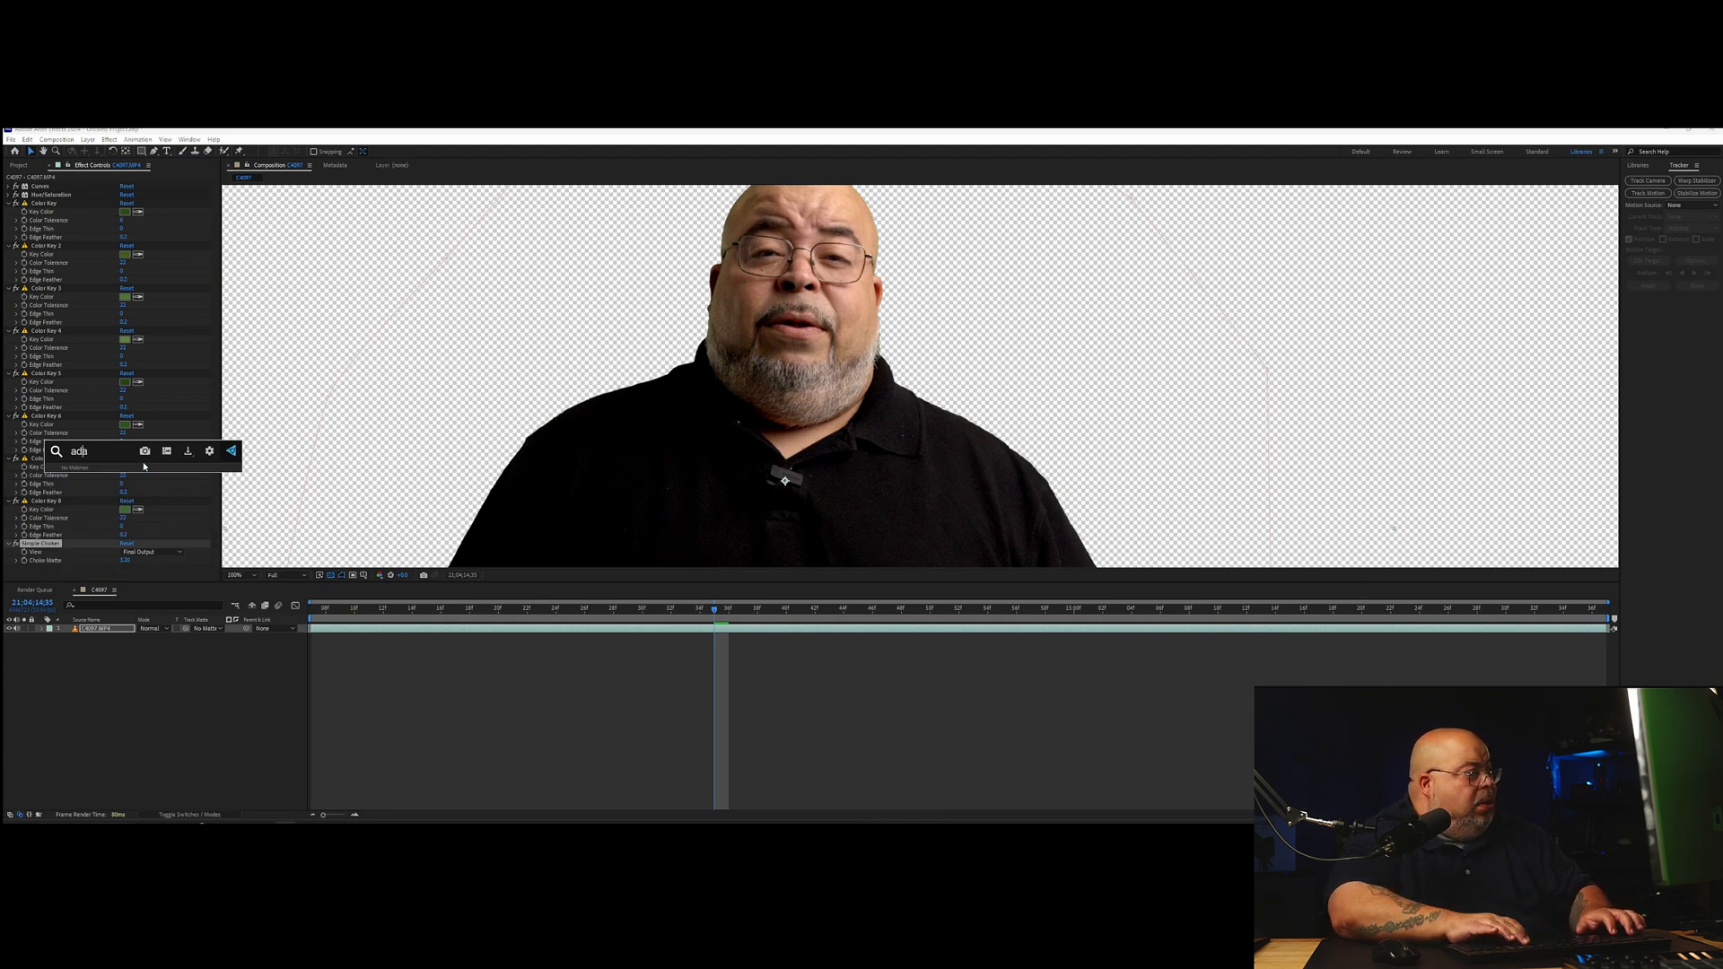
key("BackSpace")
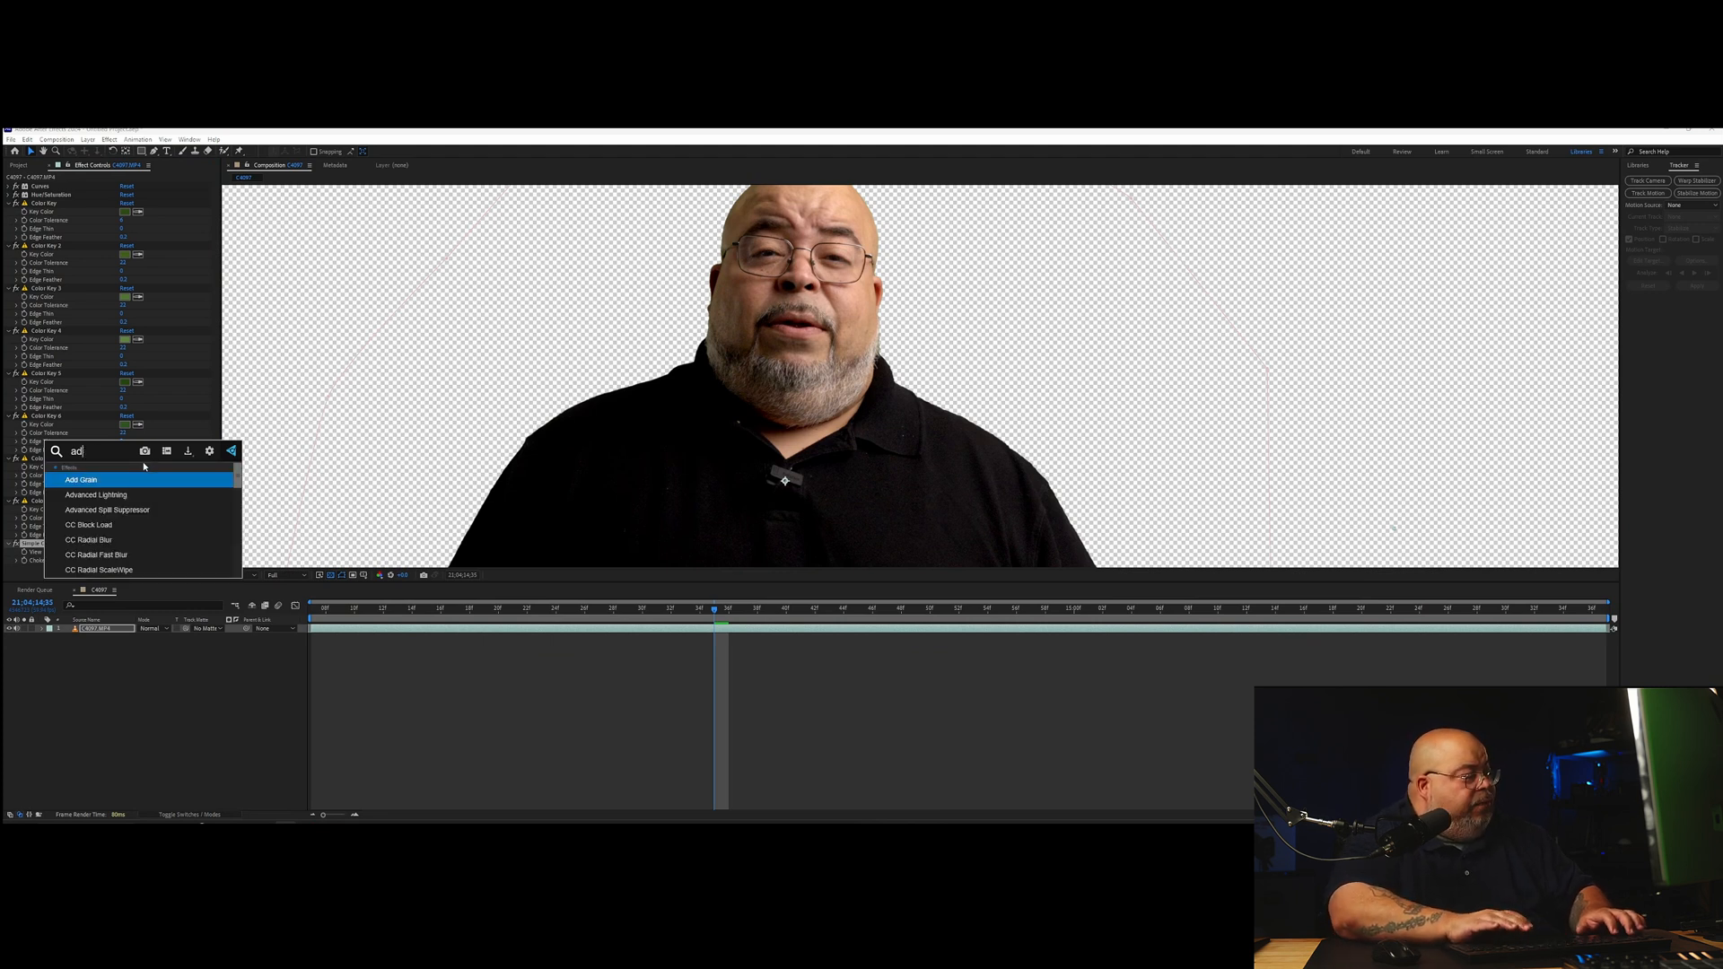
type("vanced")
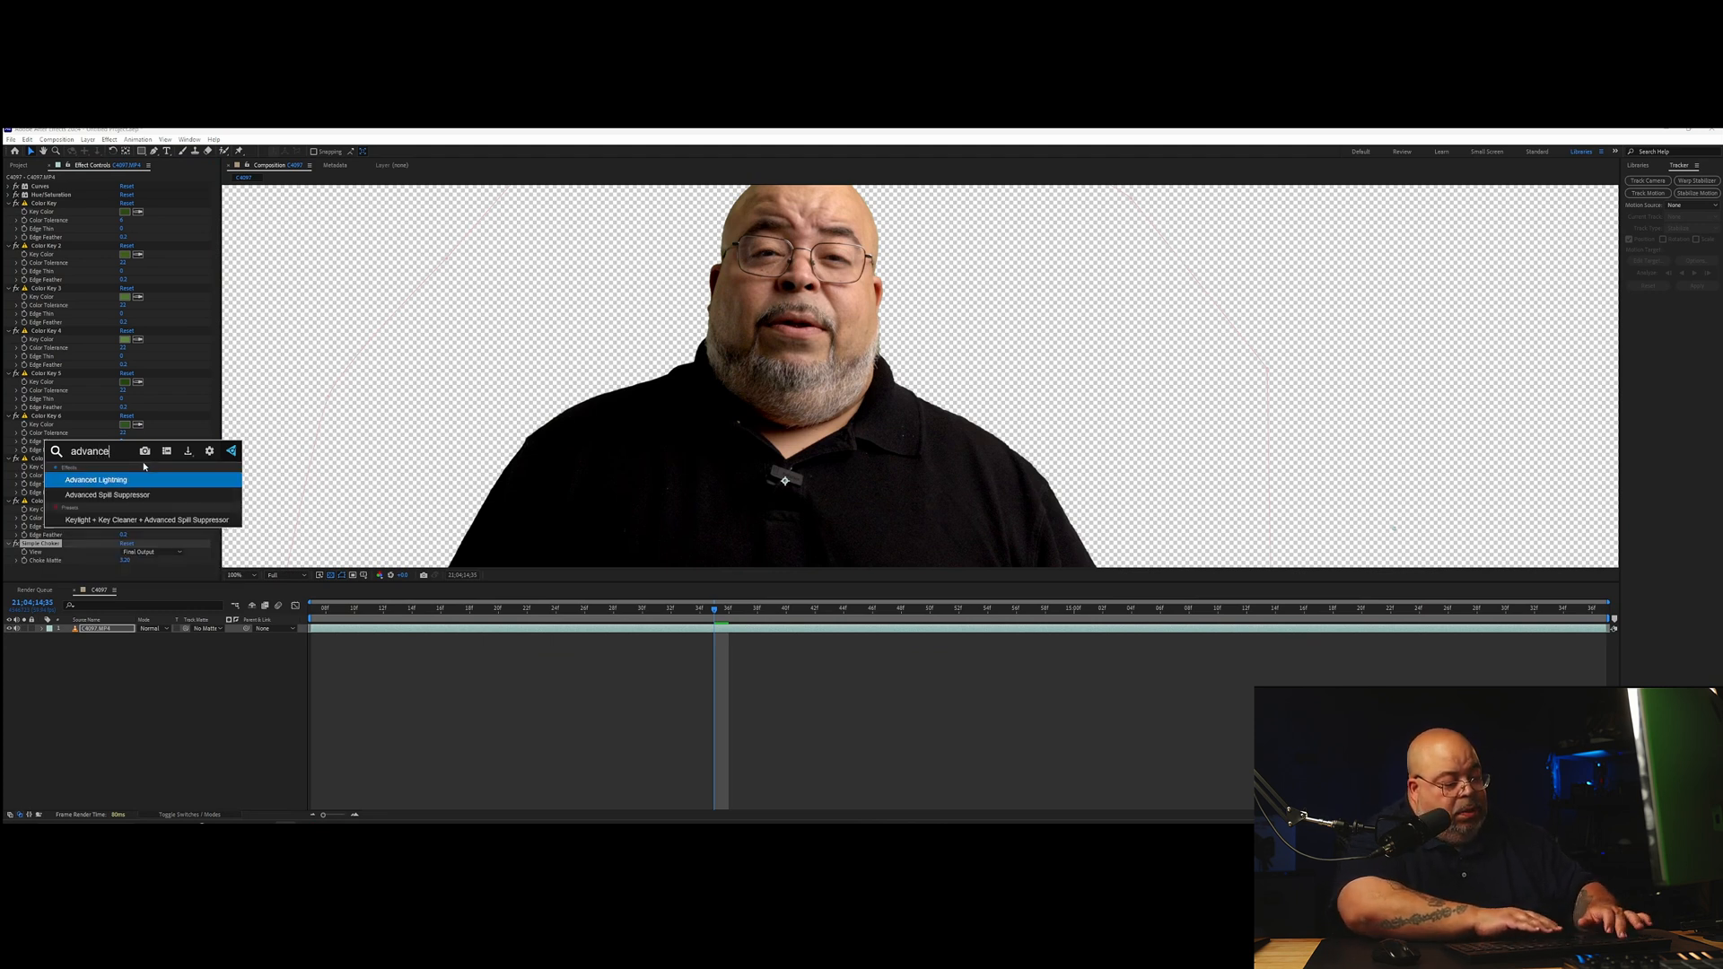
left_click(121, 496)
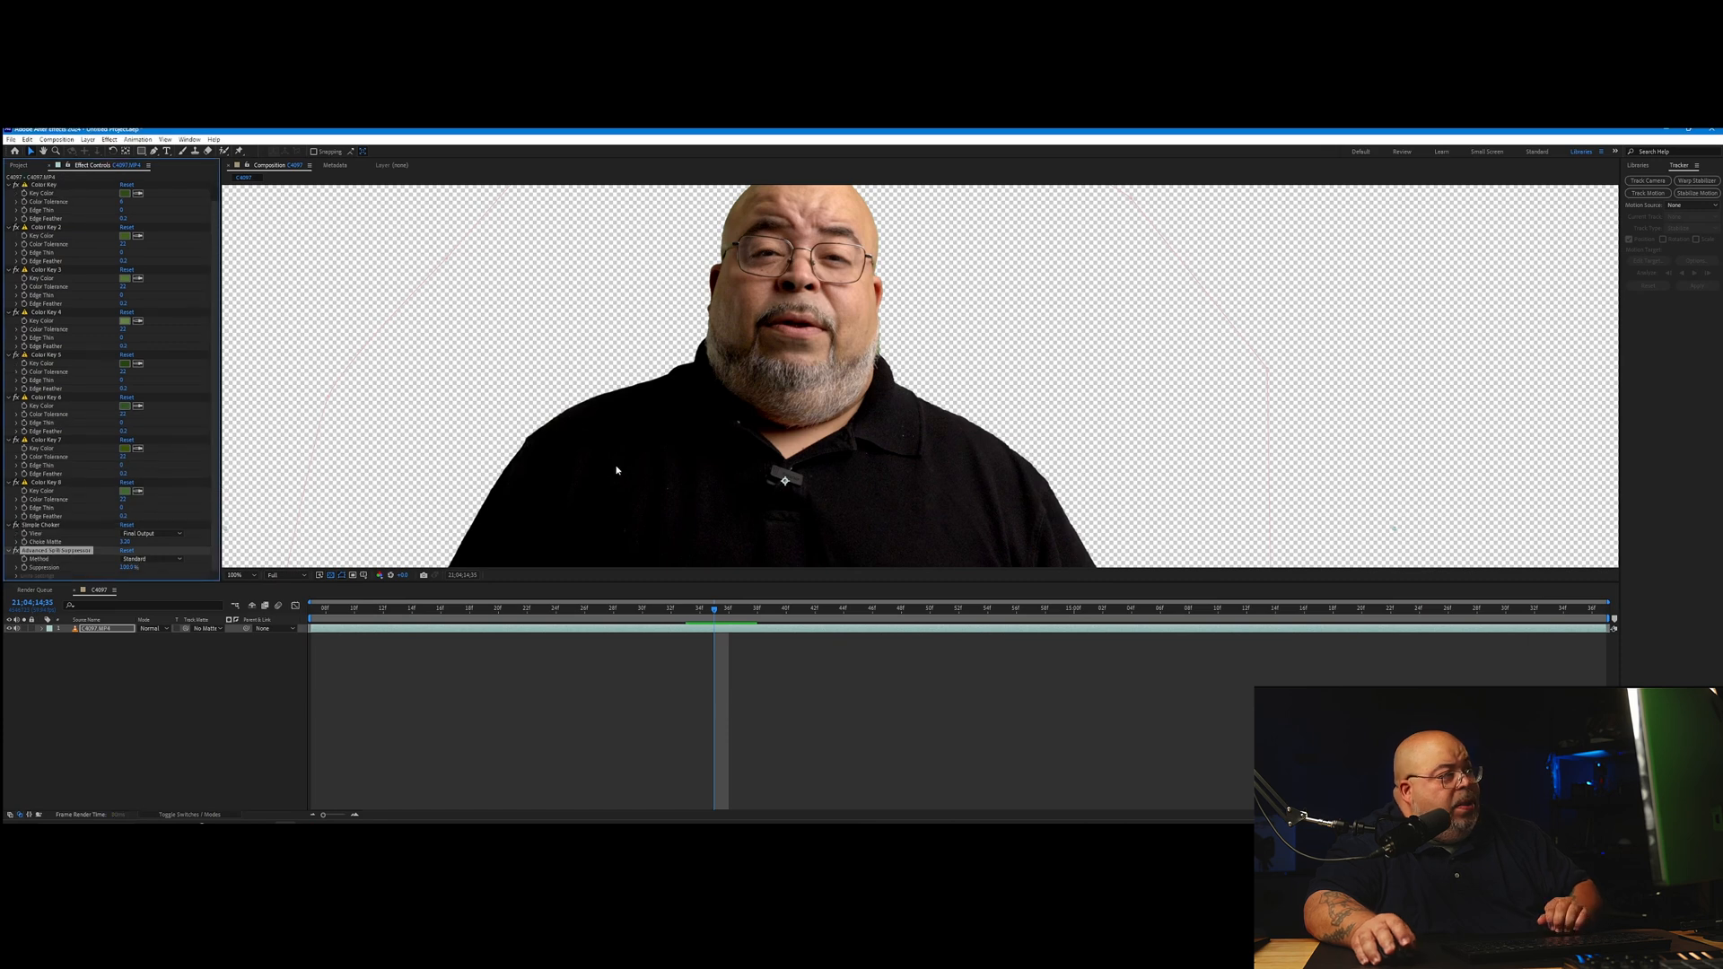
Step: Examine the spill-suppressed edges around the beard, collar and arms up close and across the full frame
scroll(854, 367, "up", 2)
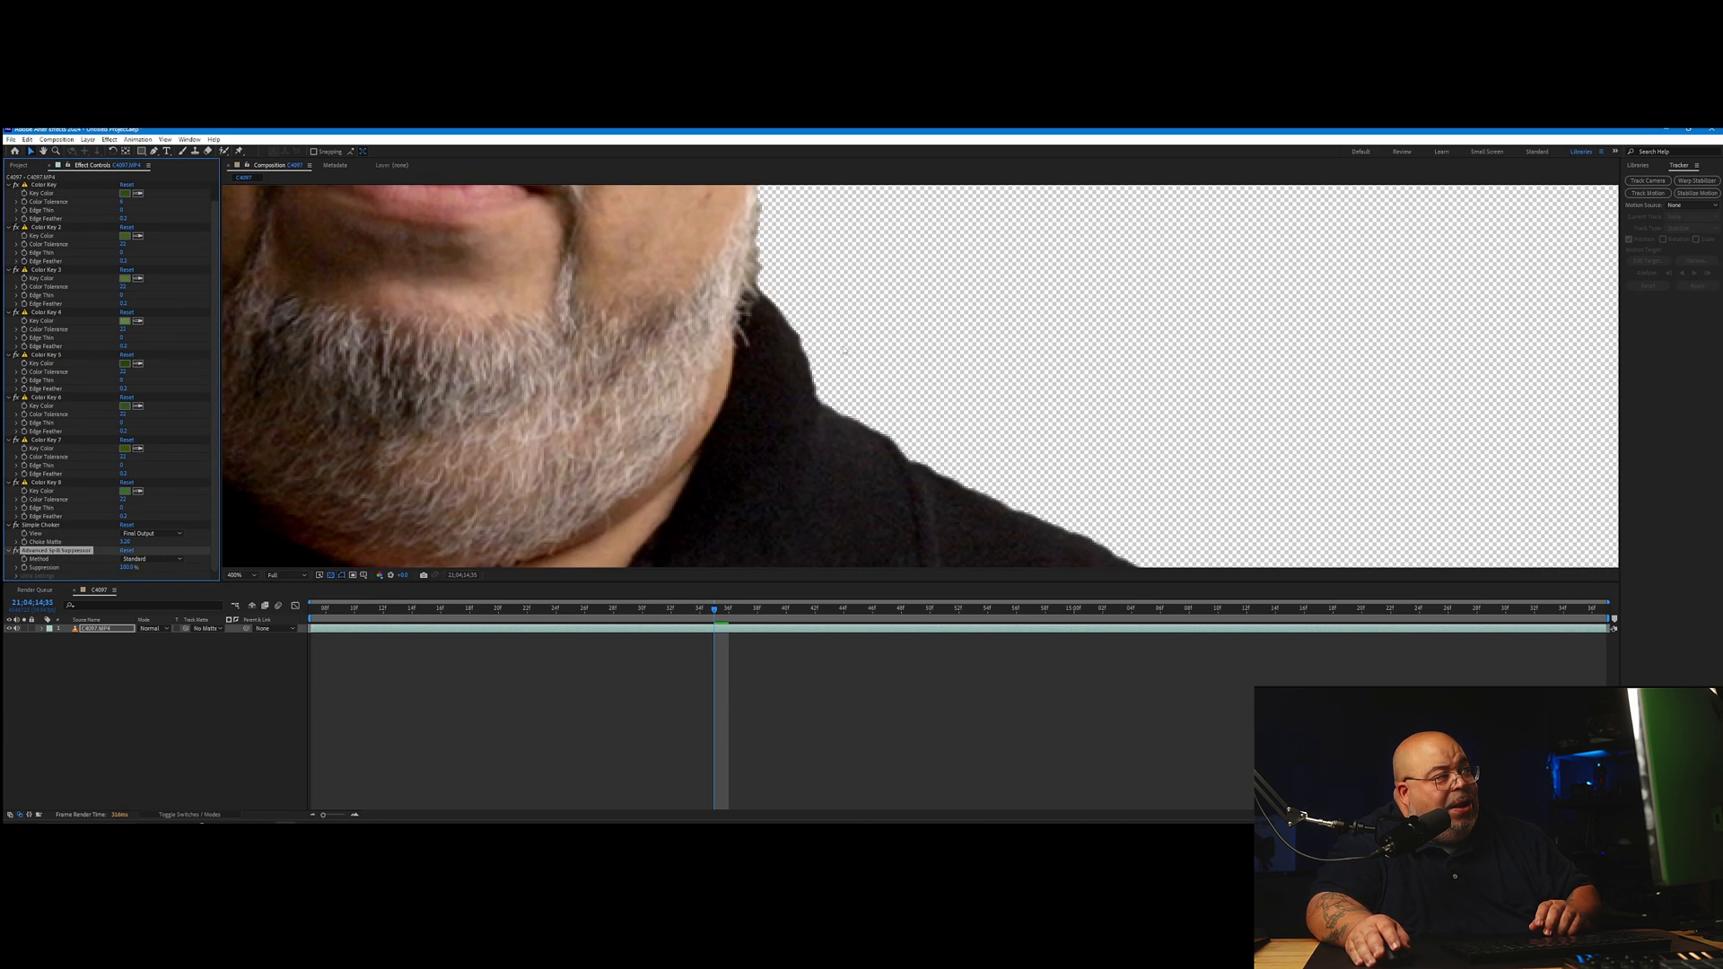
scroll(794, 384, "down", 2)
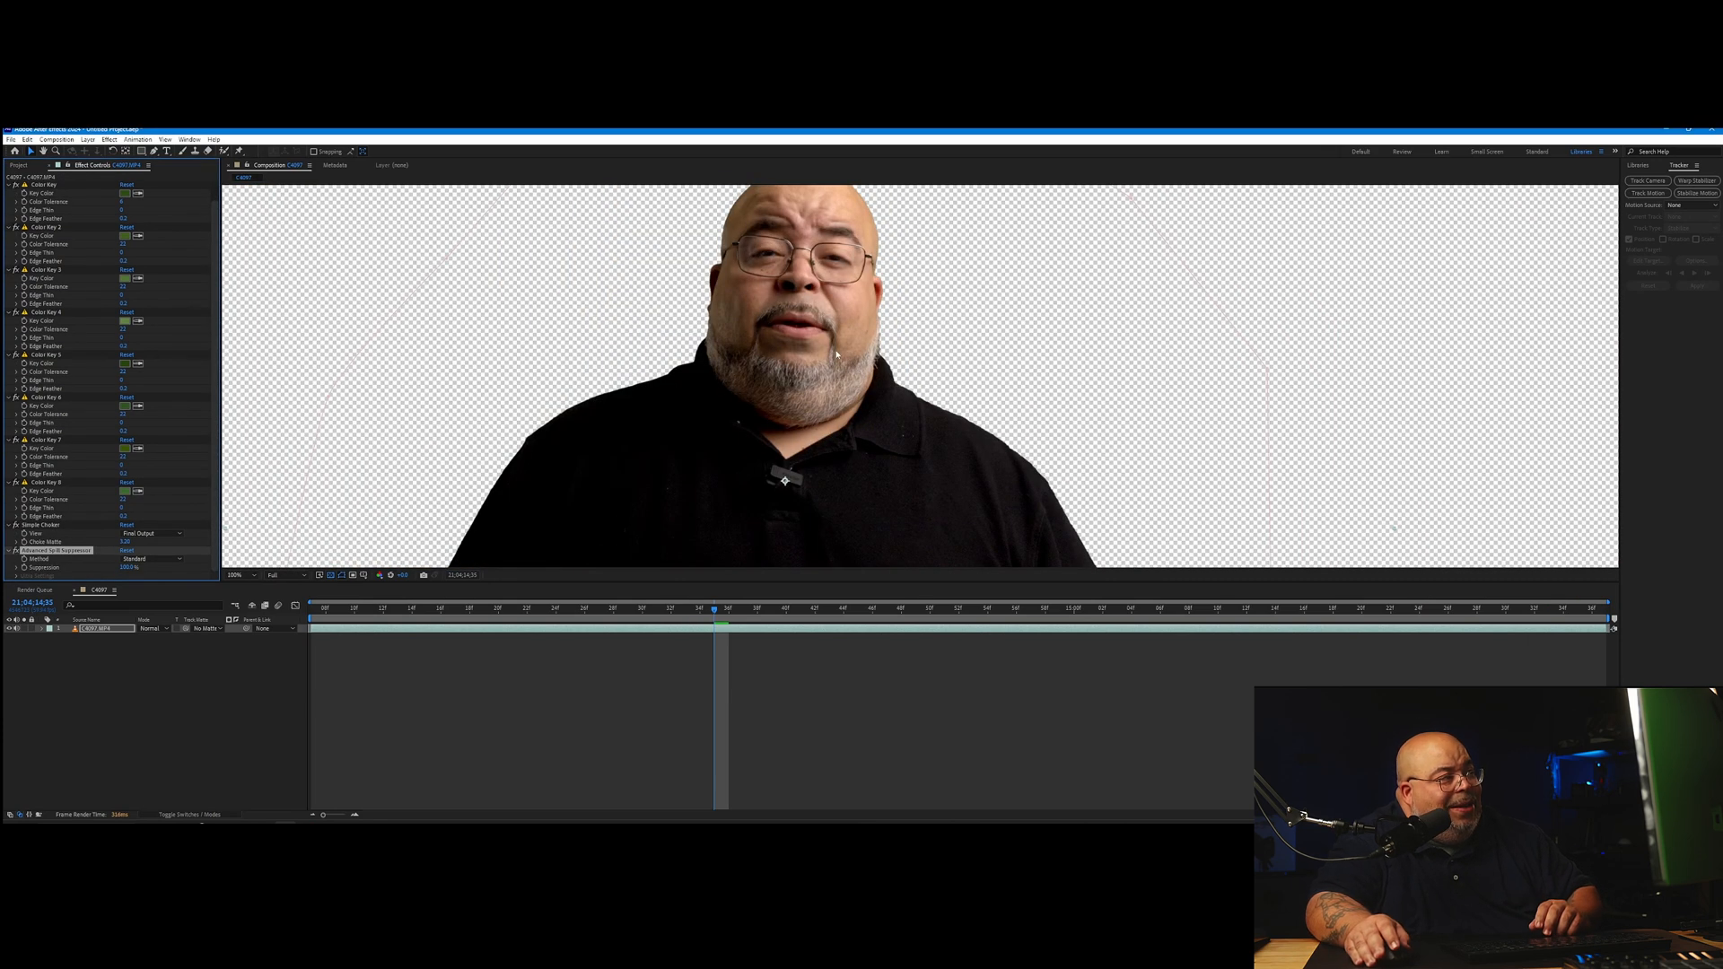
scroll(836, 355, "down", 2)
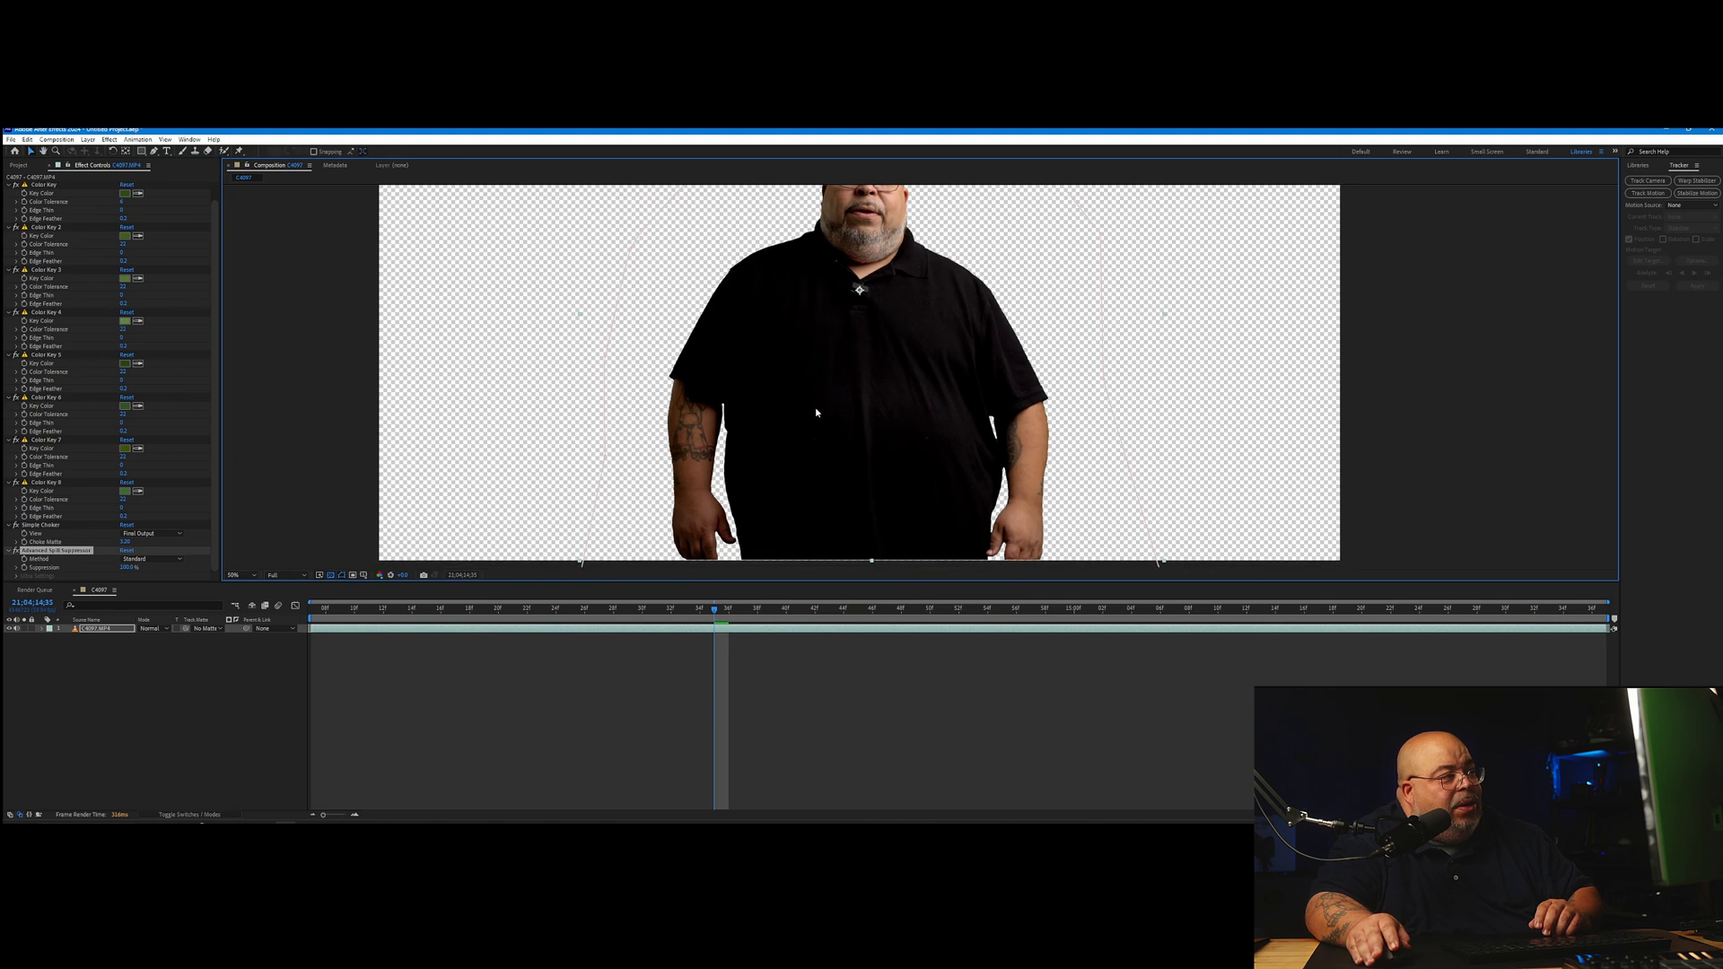
left_click_drag(814, 427, 813, 432)
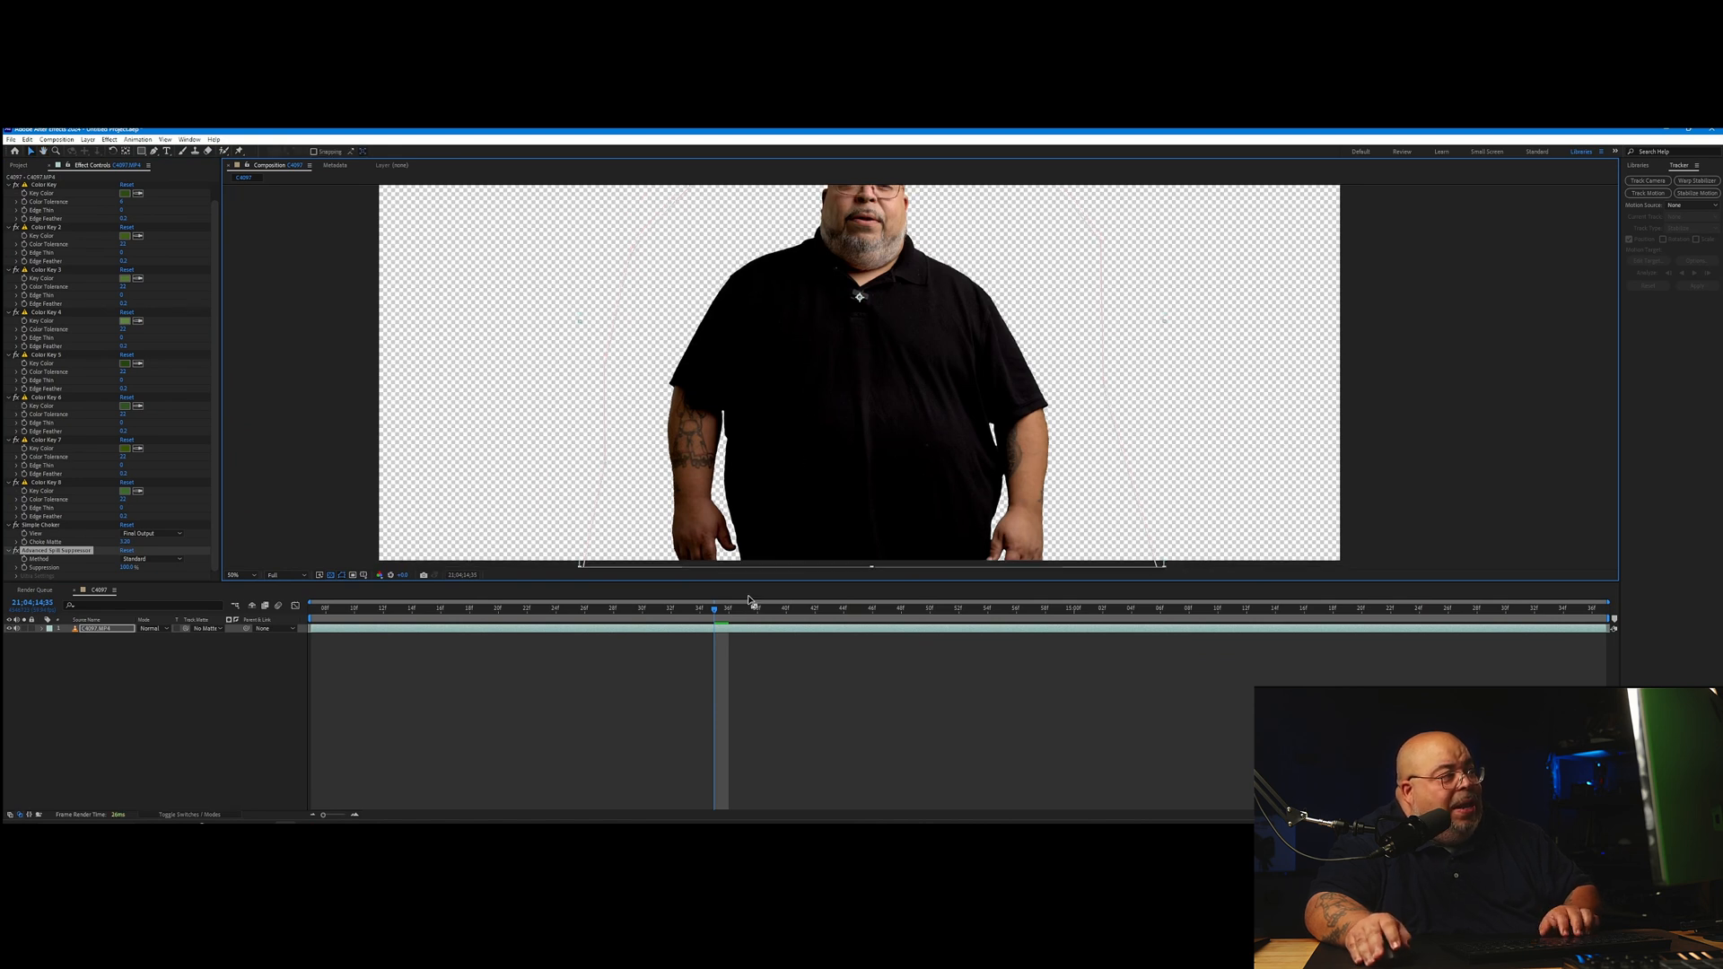
scroll(802, 434, "up", 2)
left_click_drag(848, 416, 834, 532)
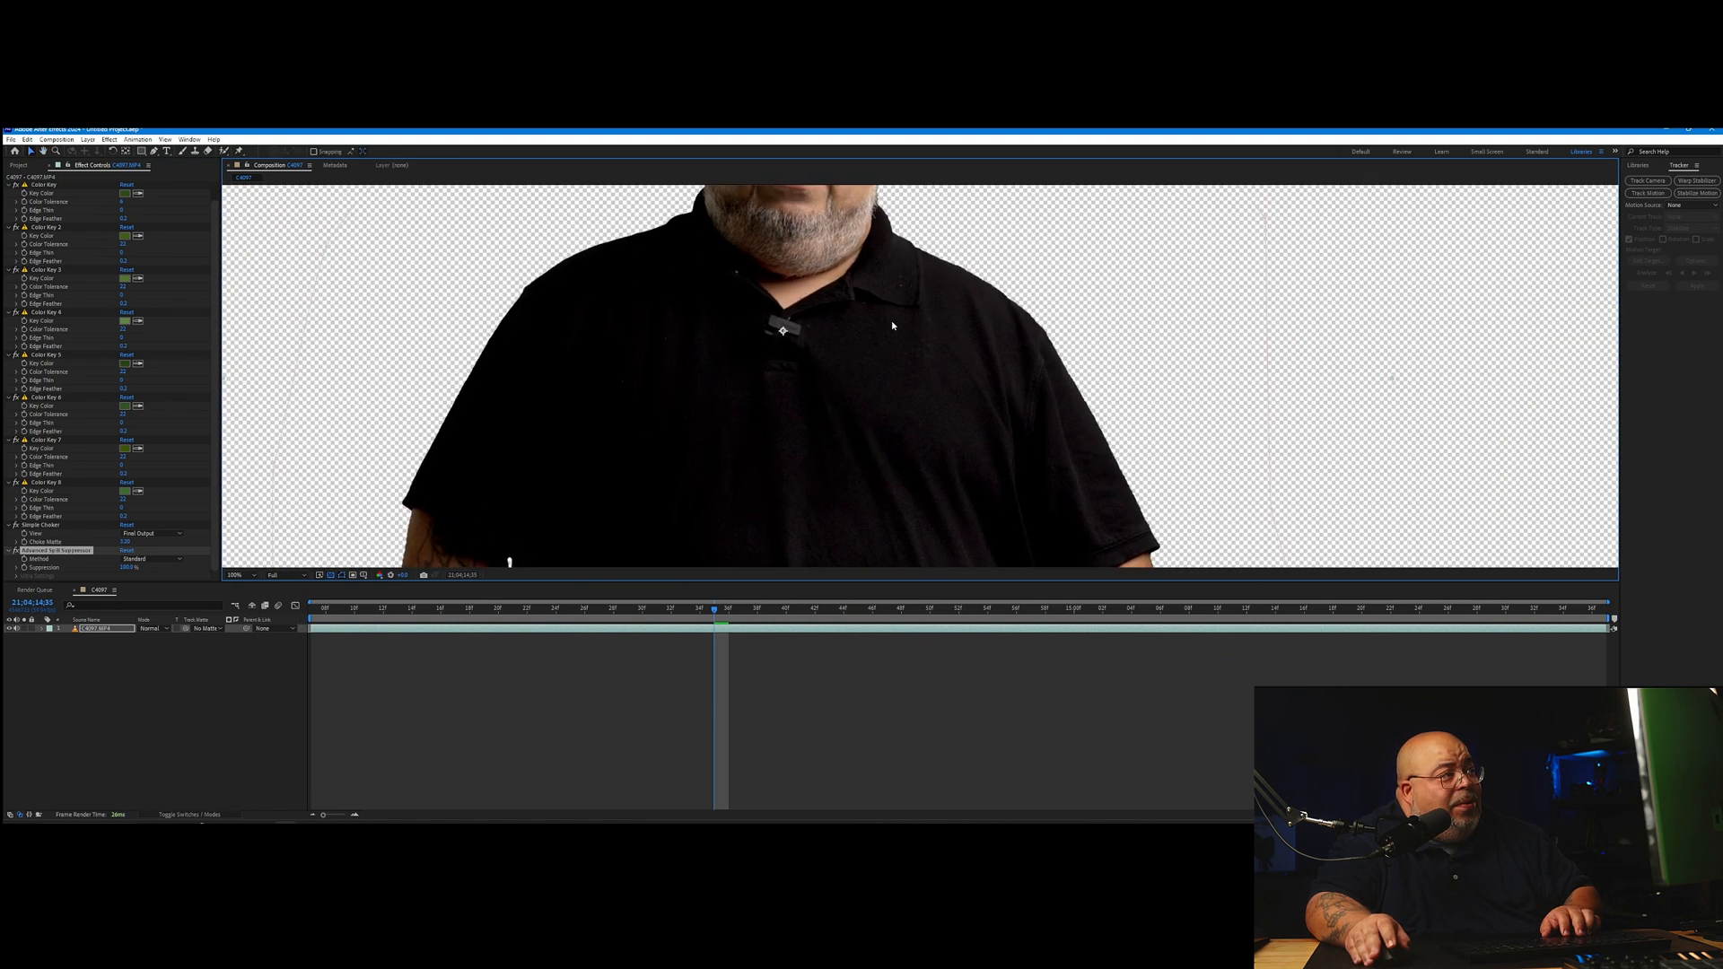
scroll(893, 325, "up", 1)
scroll(891, 326, "down", 2)
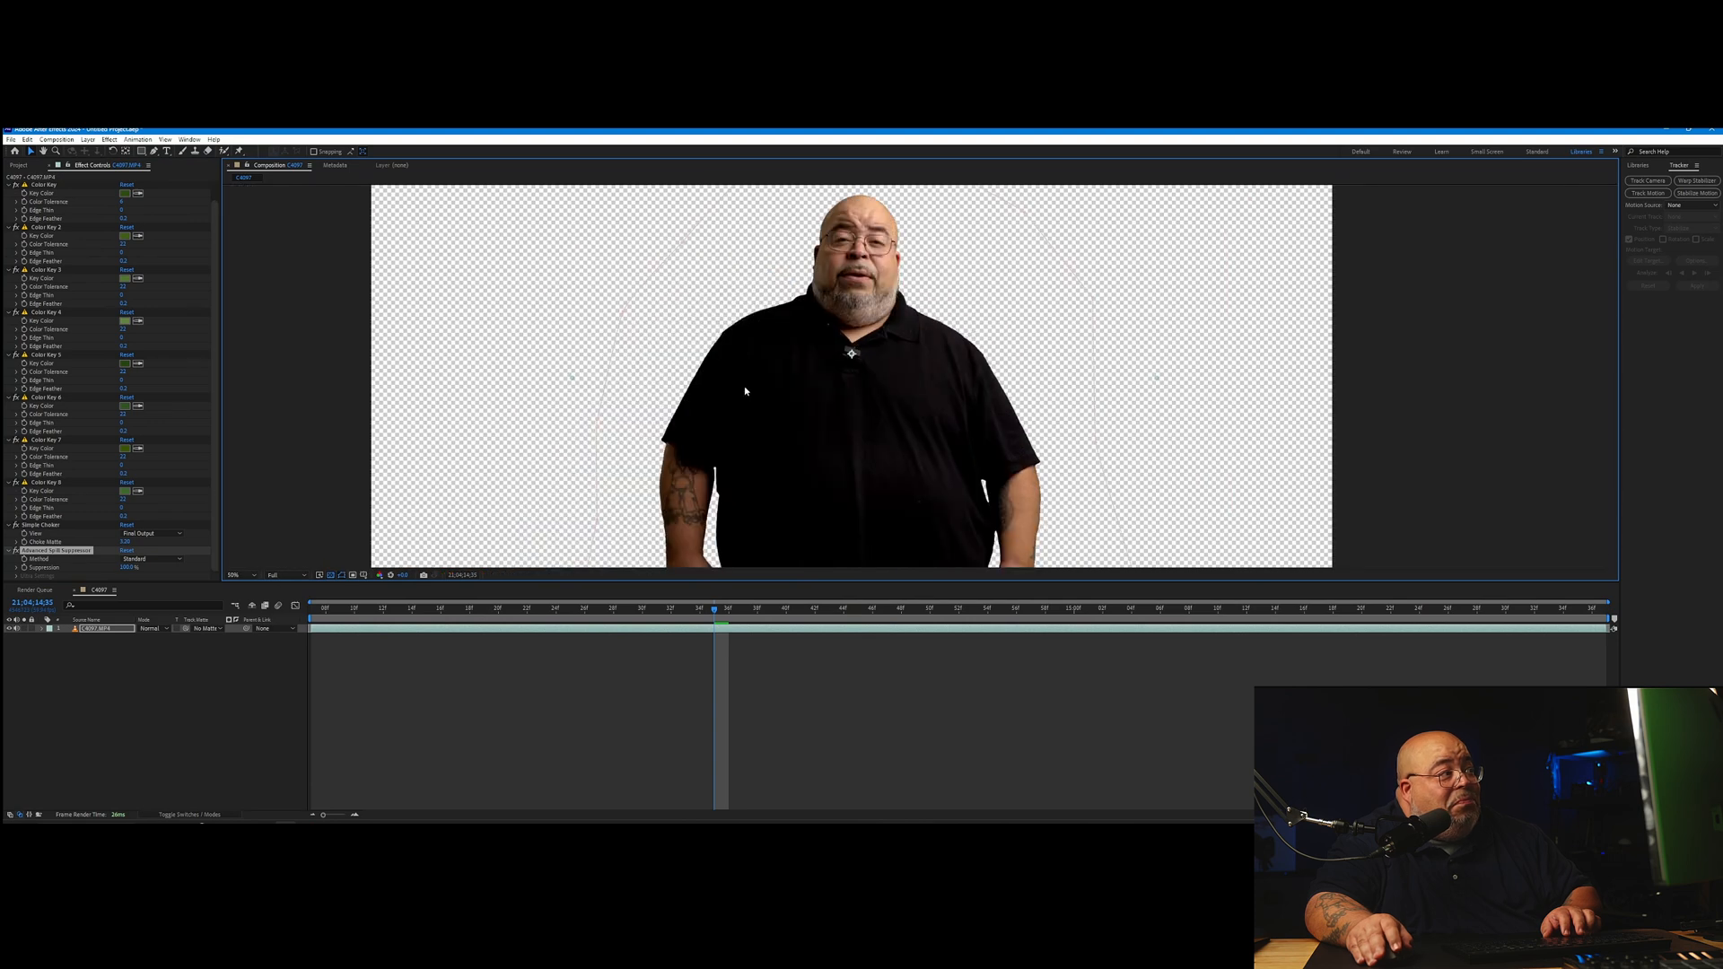
left_click_drag(764, 396, 734, 392)
scroll(765, 314, "up", 1)
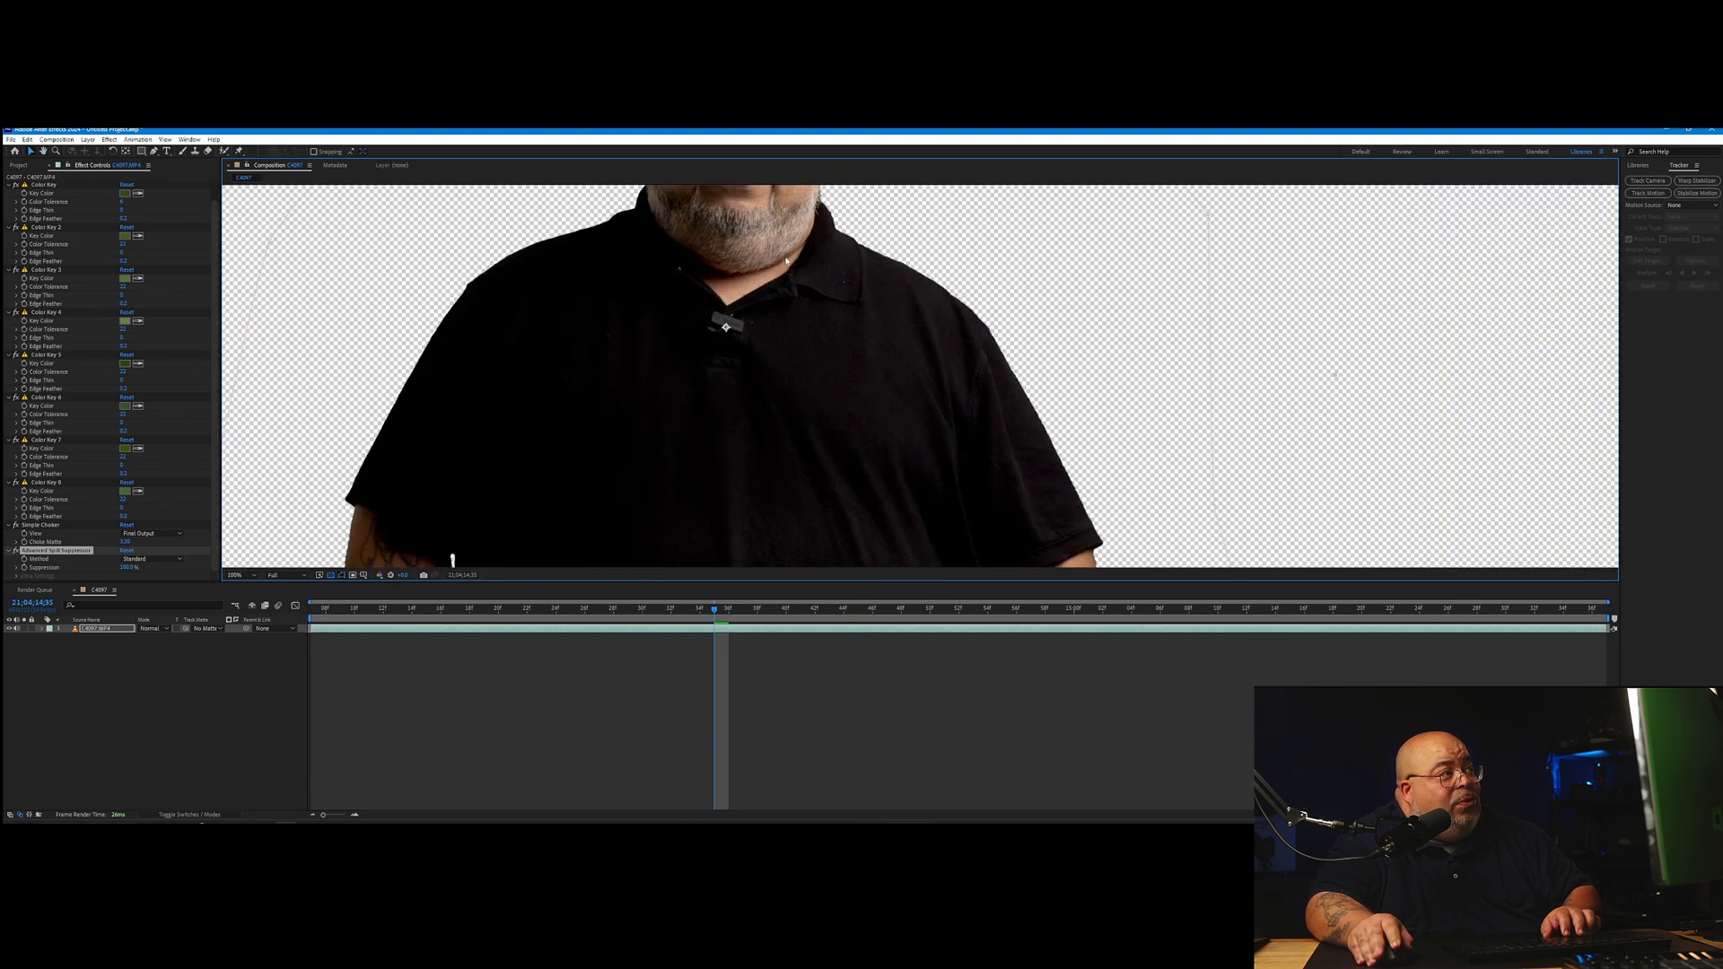
left_click_drag(780, 235, 842, 530)
scroll(842, 531, "up", 1)
scroll(741, 468, "down", 3)
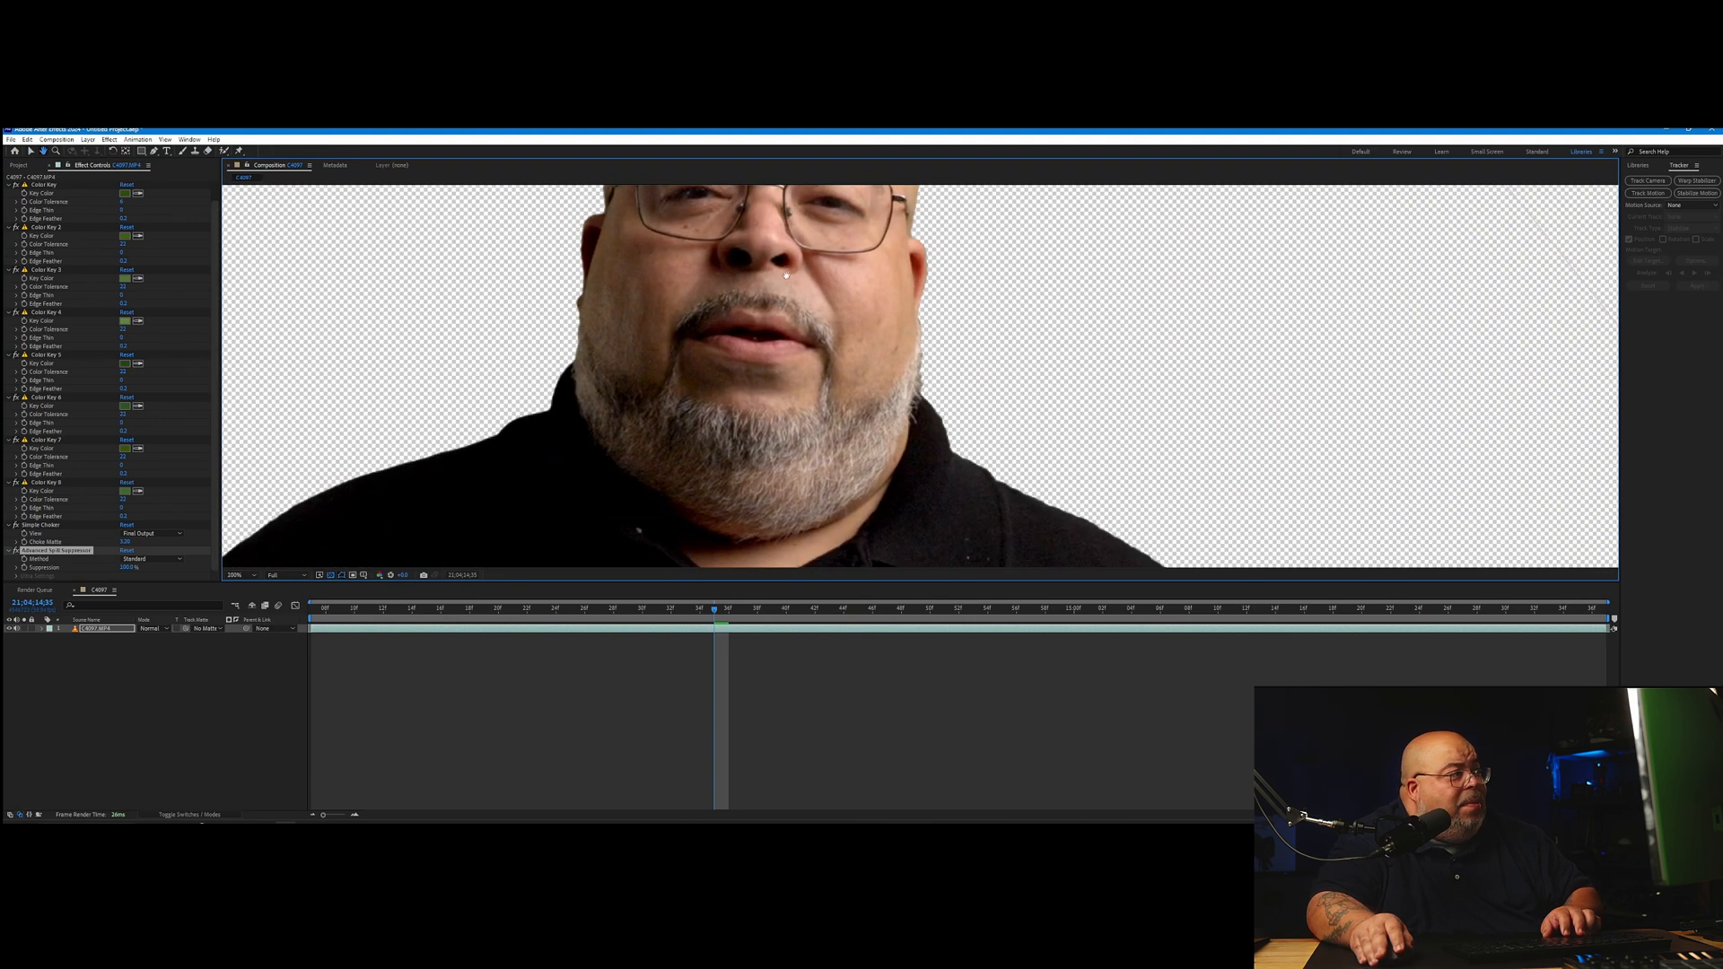
scroll(789, 421, "up", 1)
scroll(797, 417, "down", 1)
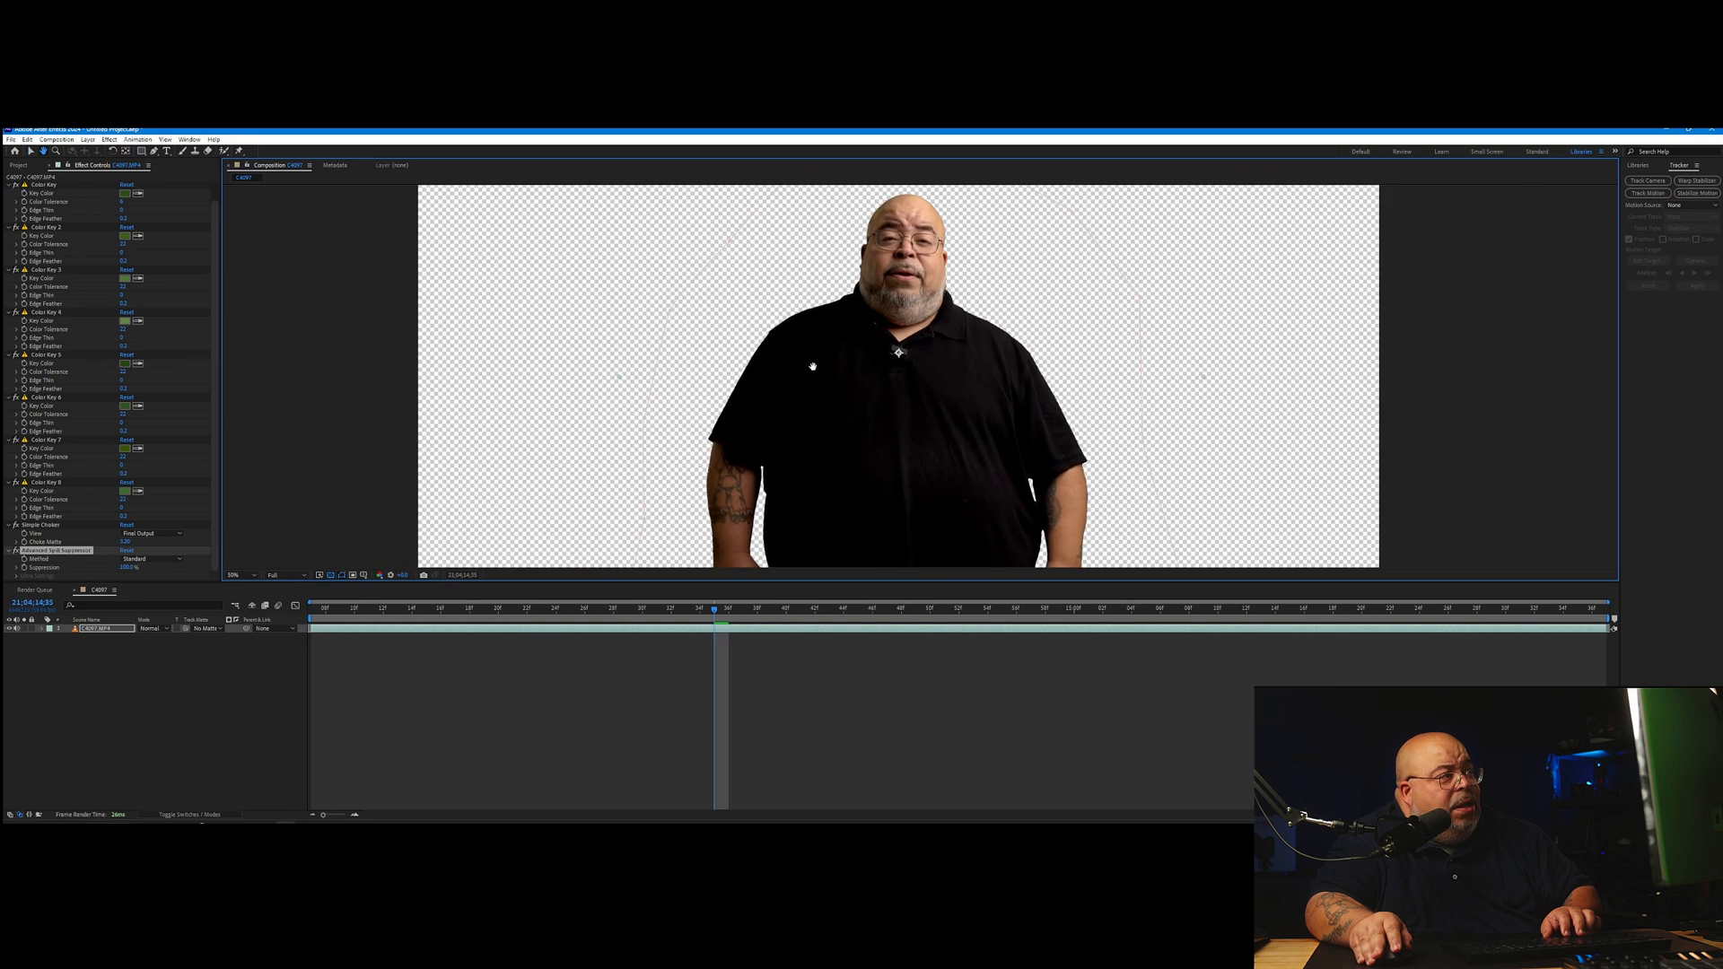
scroll(799, 408, "down", 1)
left_click_drag(834, 410, 810, 421)
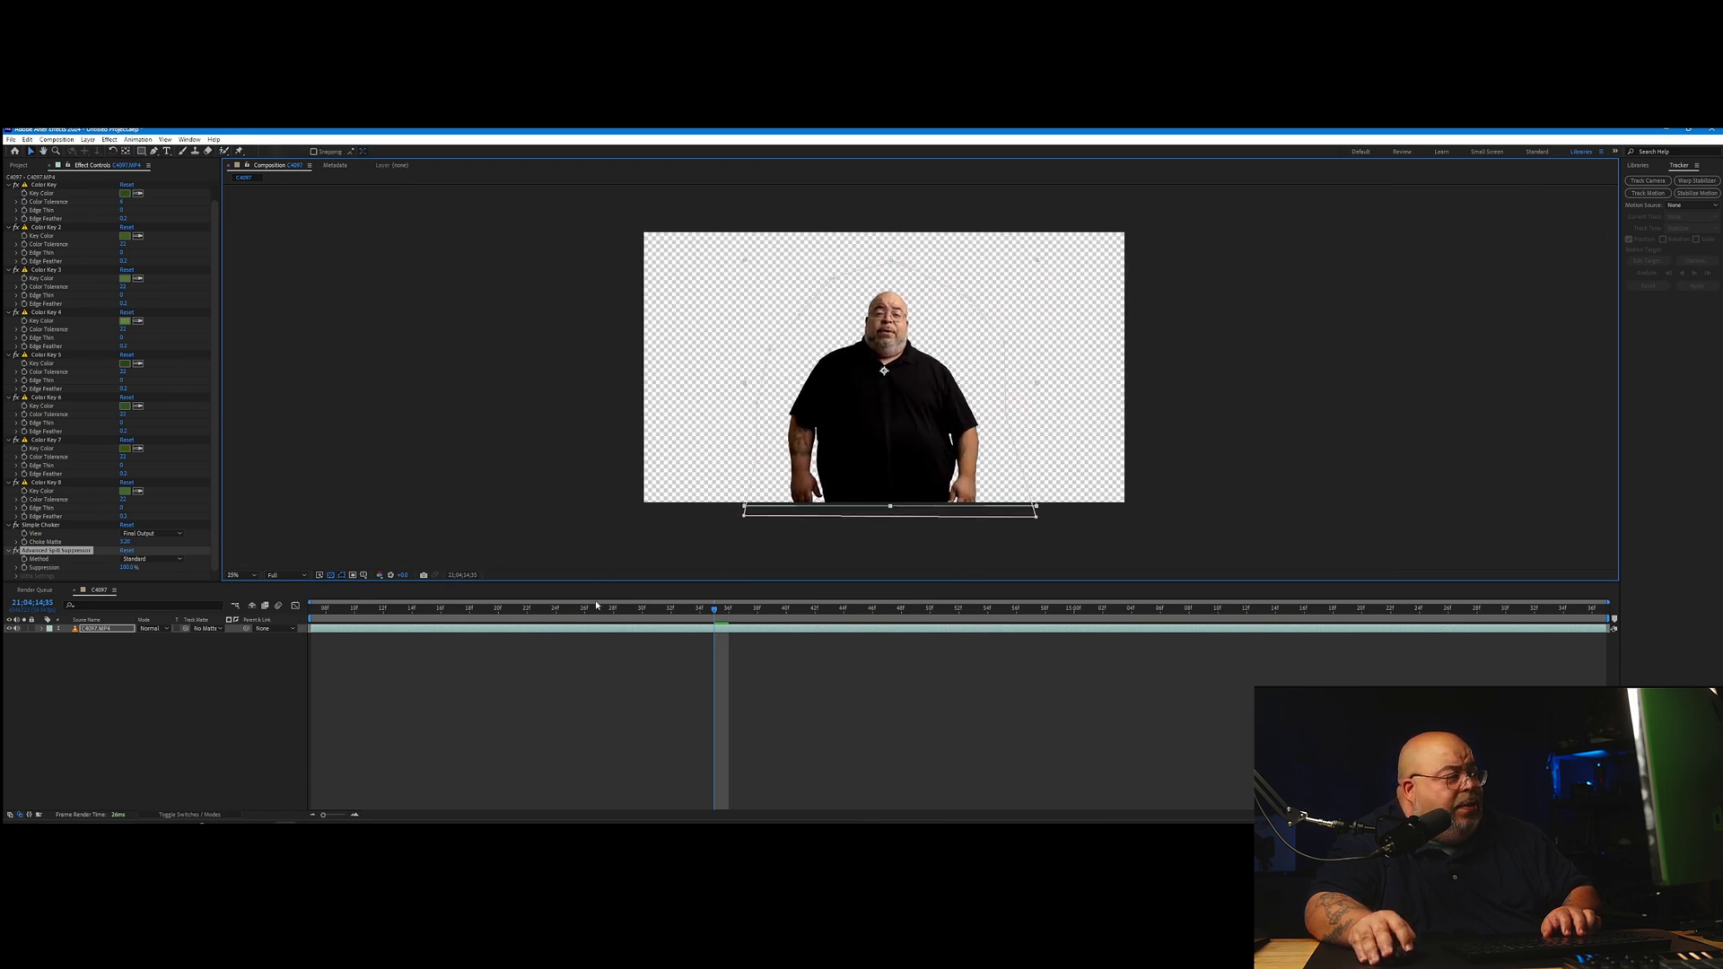
Step: Preview the keyed clip from the start of the timeline, checking the edges both close up and zoomed out during playback
left_click_drag(415, 609, 311, 609)
key("space")
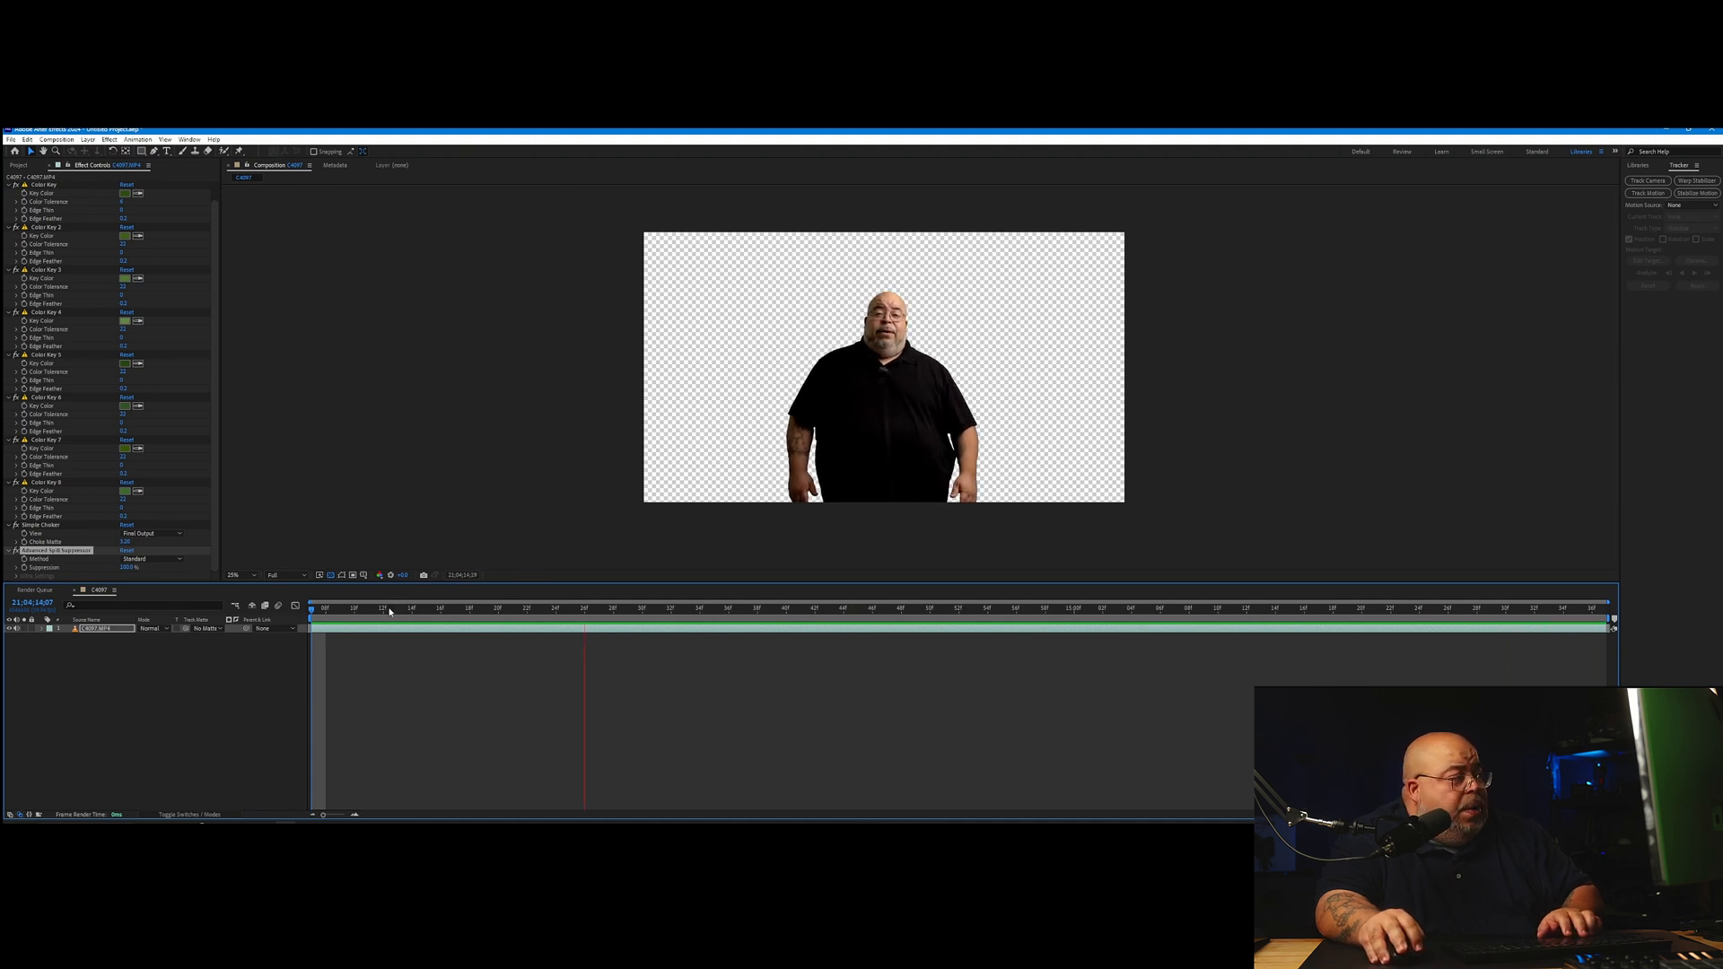
key("space")
key("space")
scroll(875, 410, "up", 2)
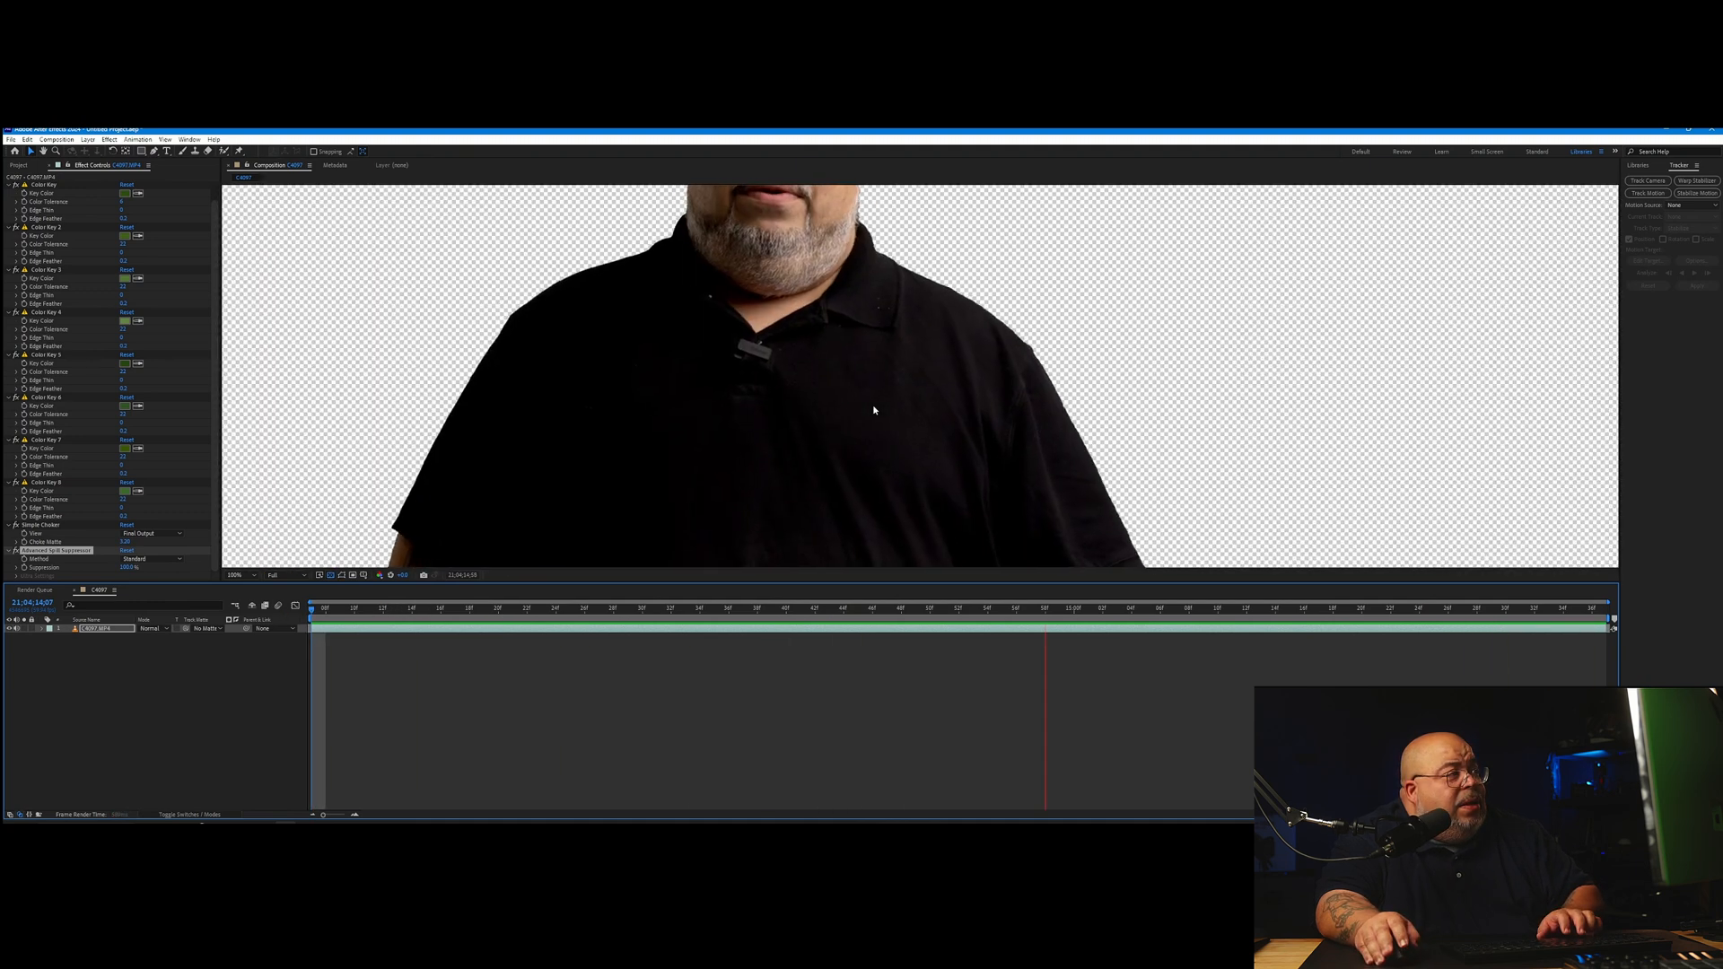
scroll(875, 410, "down", 1)
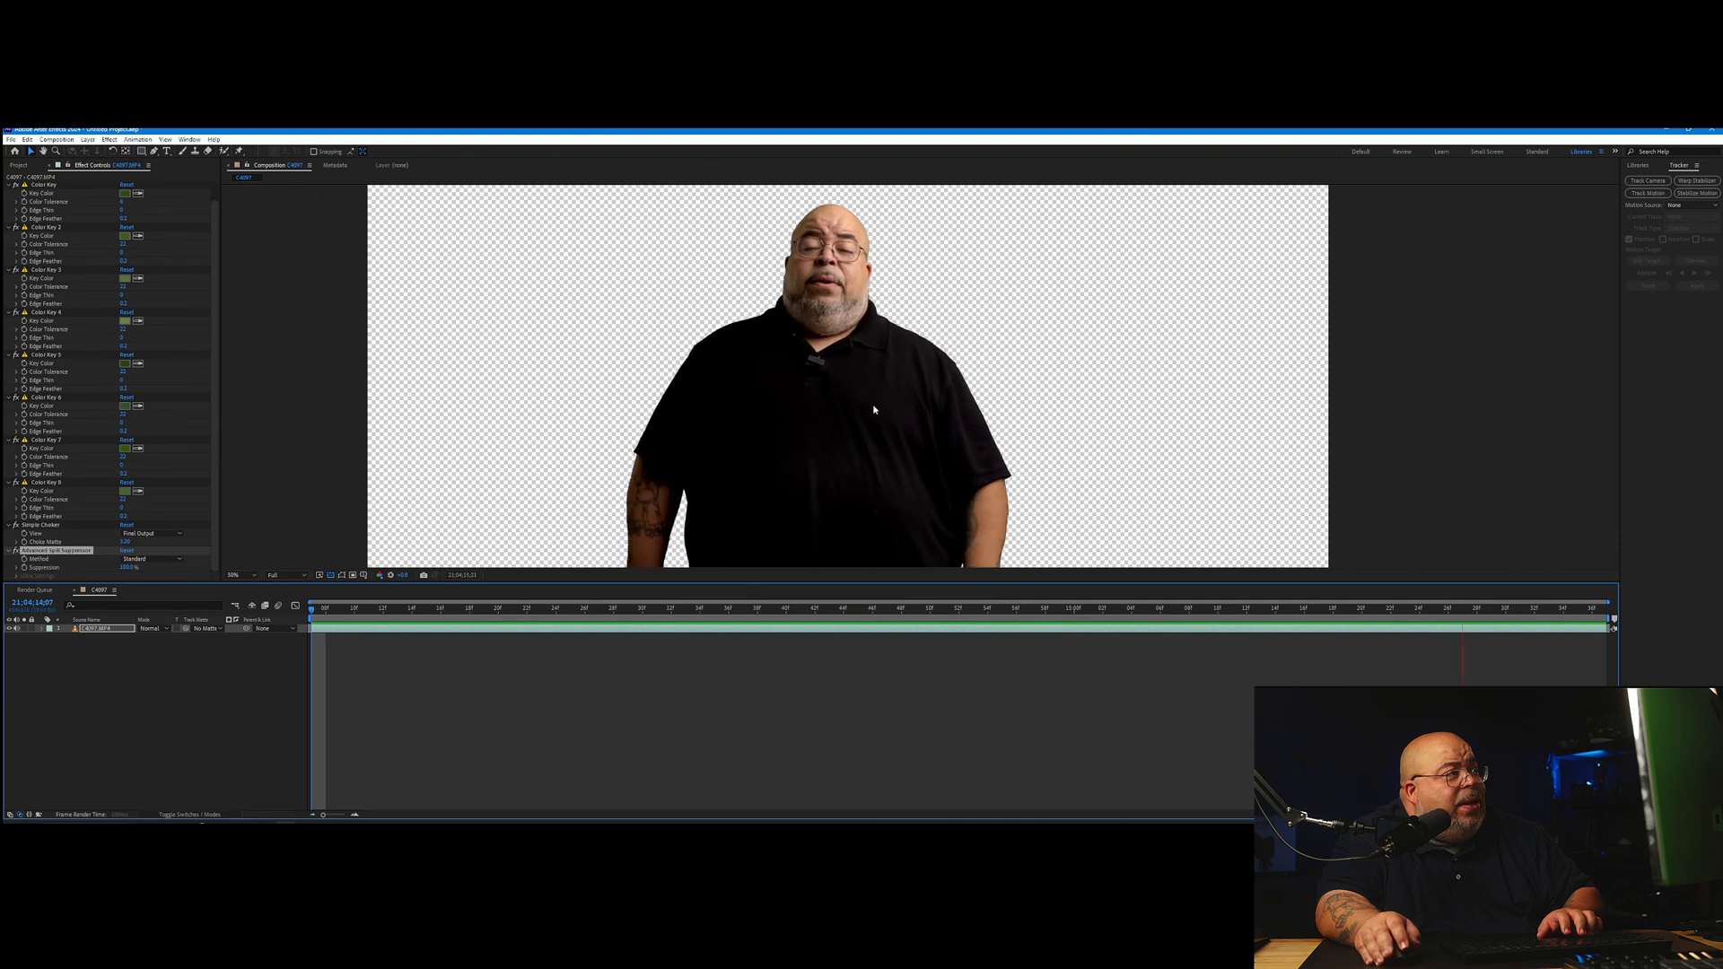